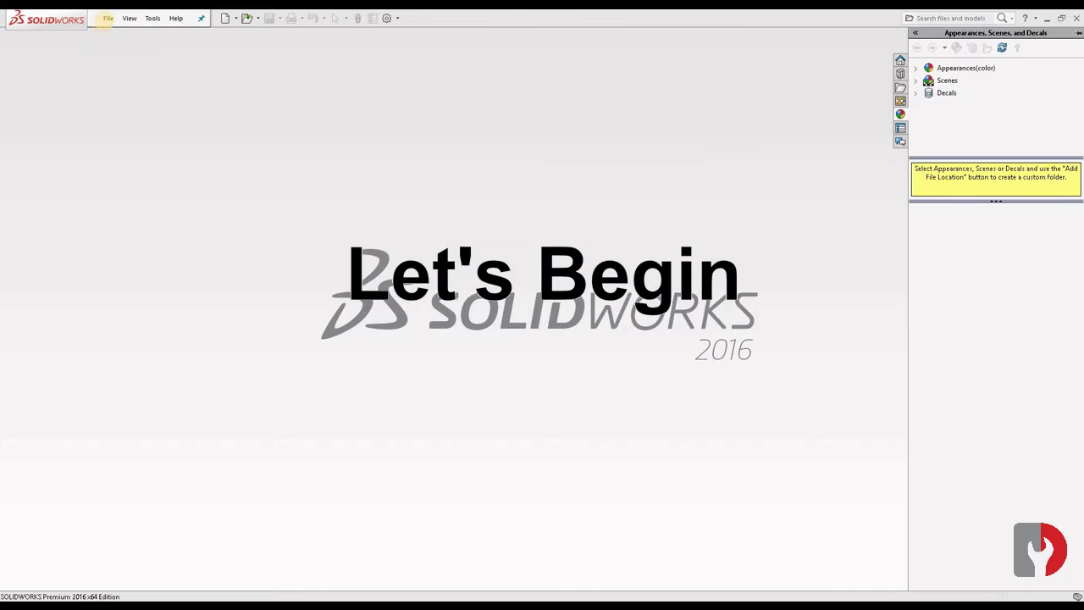
Create a new blank part, switch its units to MMGS, and select the Front Plane
click(108, 18)
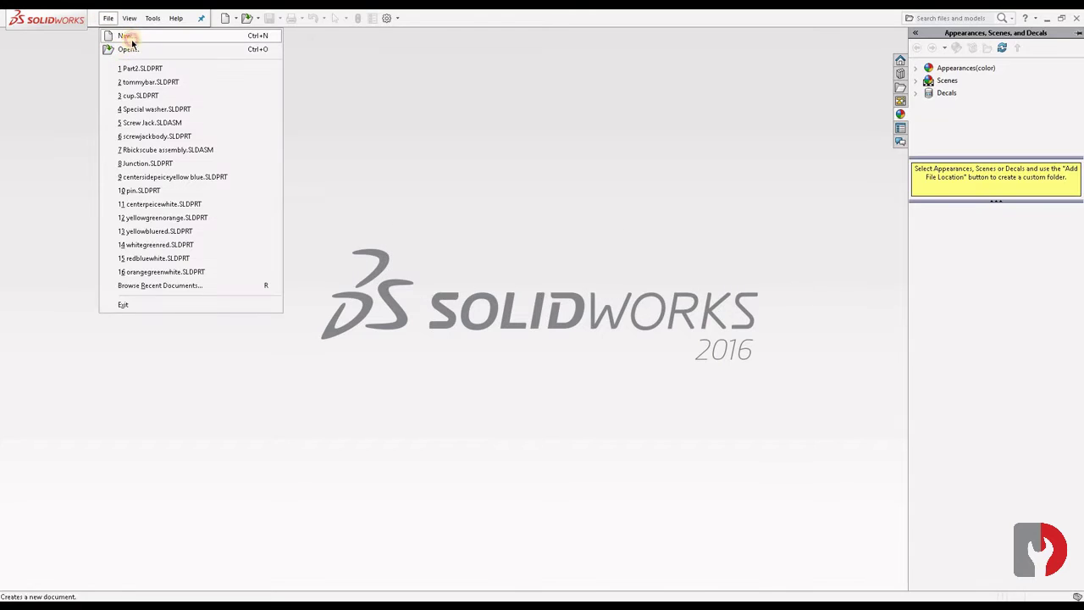
click(132, 43)
click(443, 445)
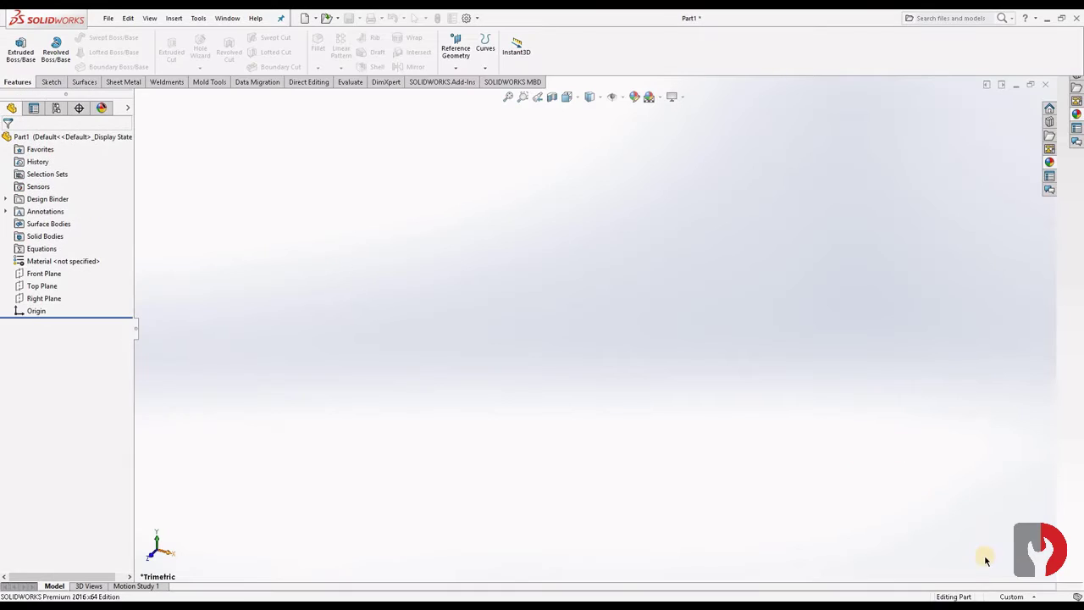
click(1012, 596)
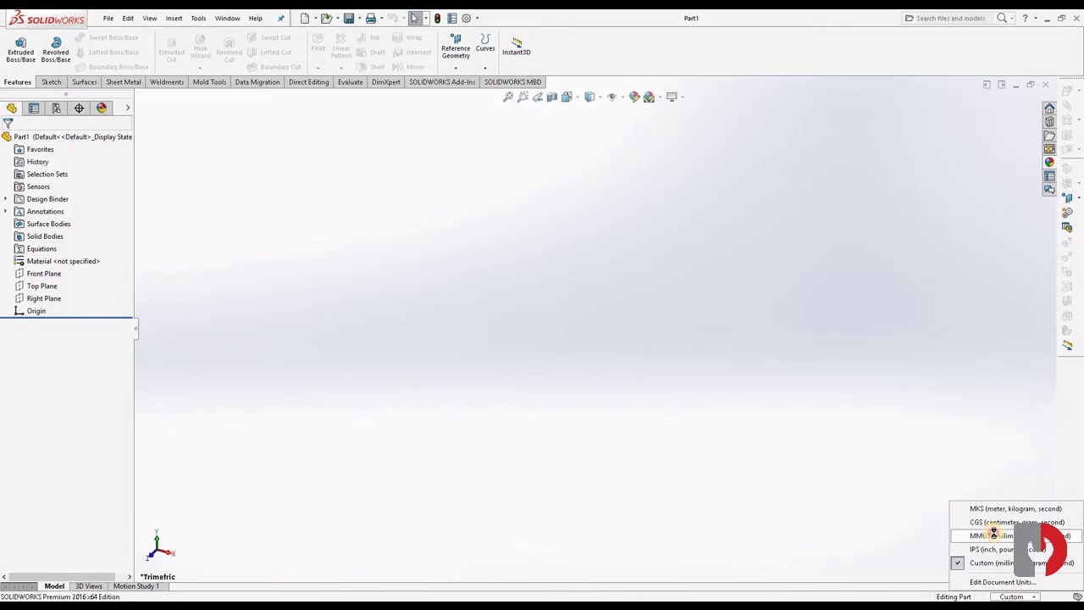
click(991, 536)
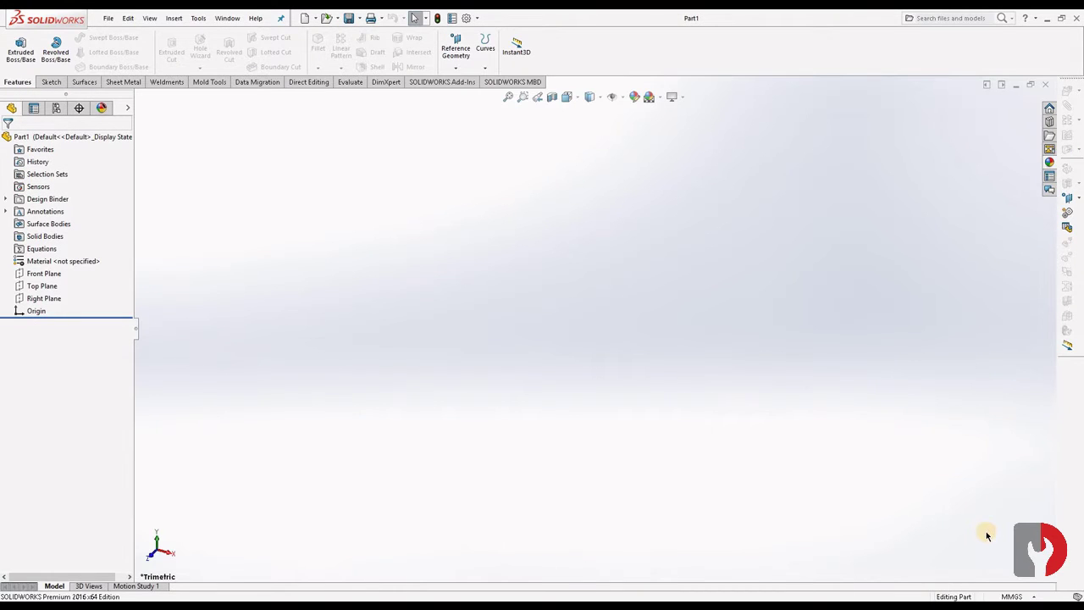
click(47, 274)
Sketch a vertical and a horizontal centerline from the origin on the Front Plane
click(63, 260)
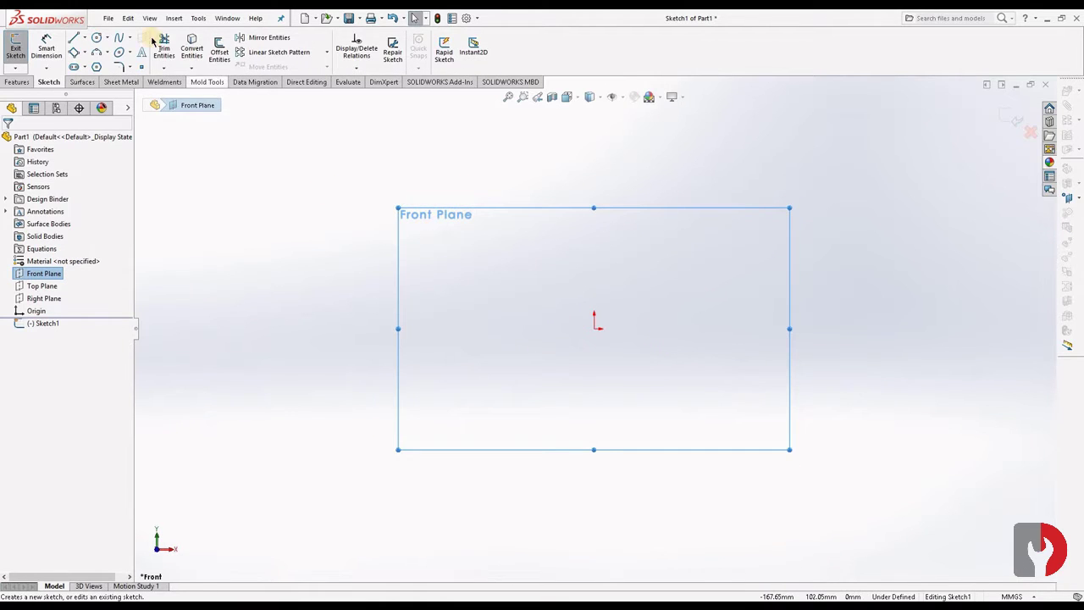
click(83, 38)
click(98, 66)
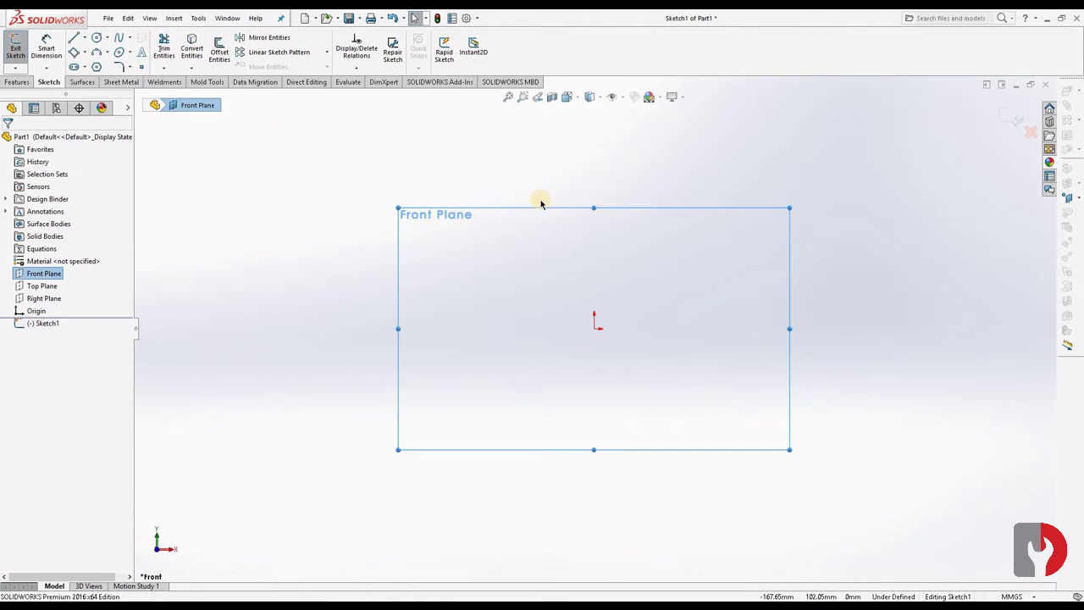
click(594, 114)
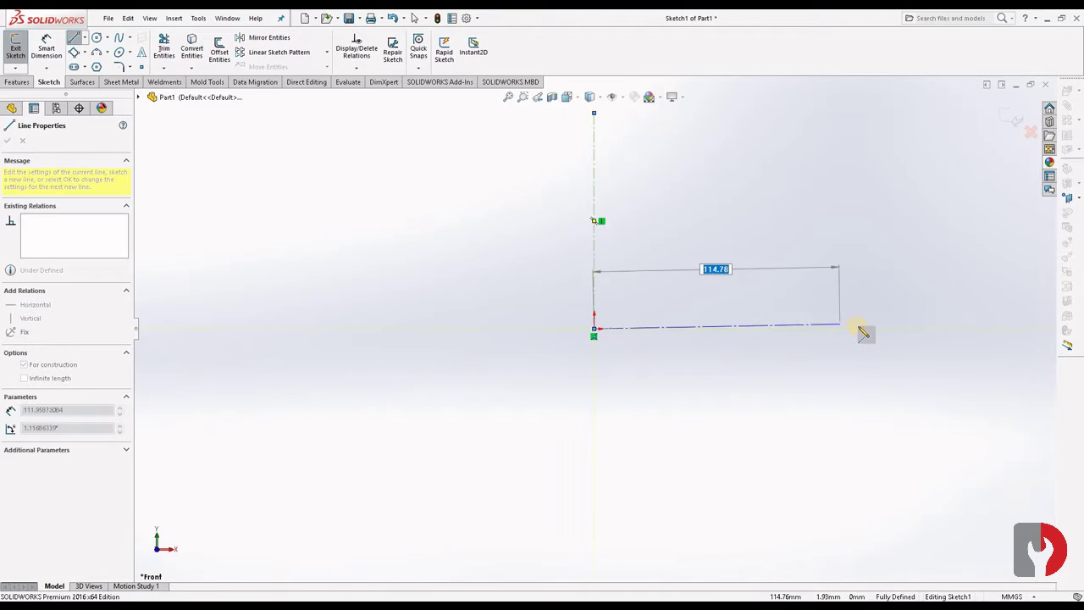
click(867, 329)
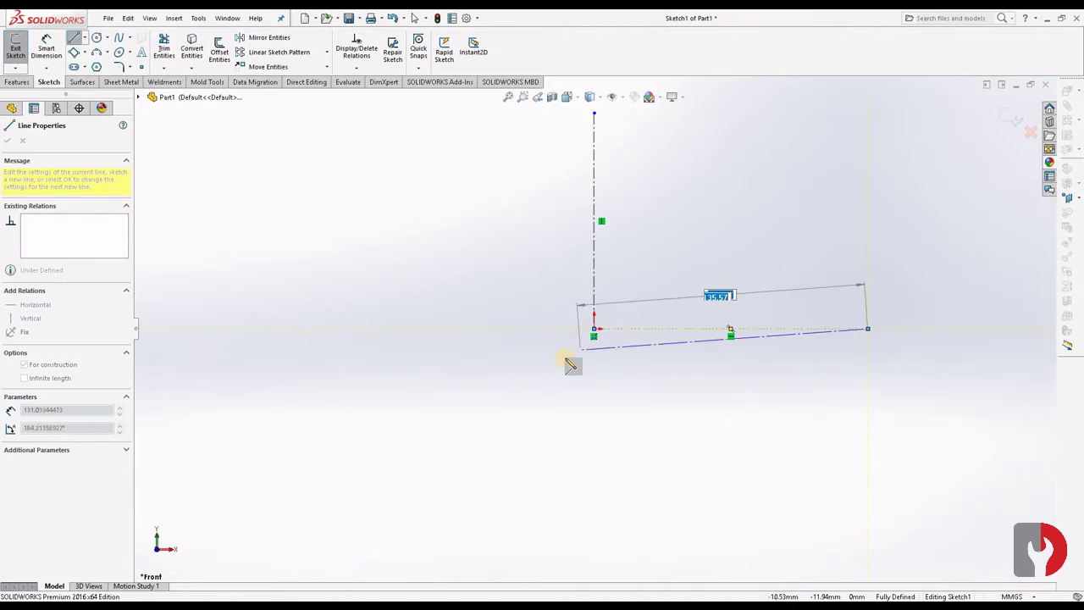
key(Escape)
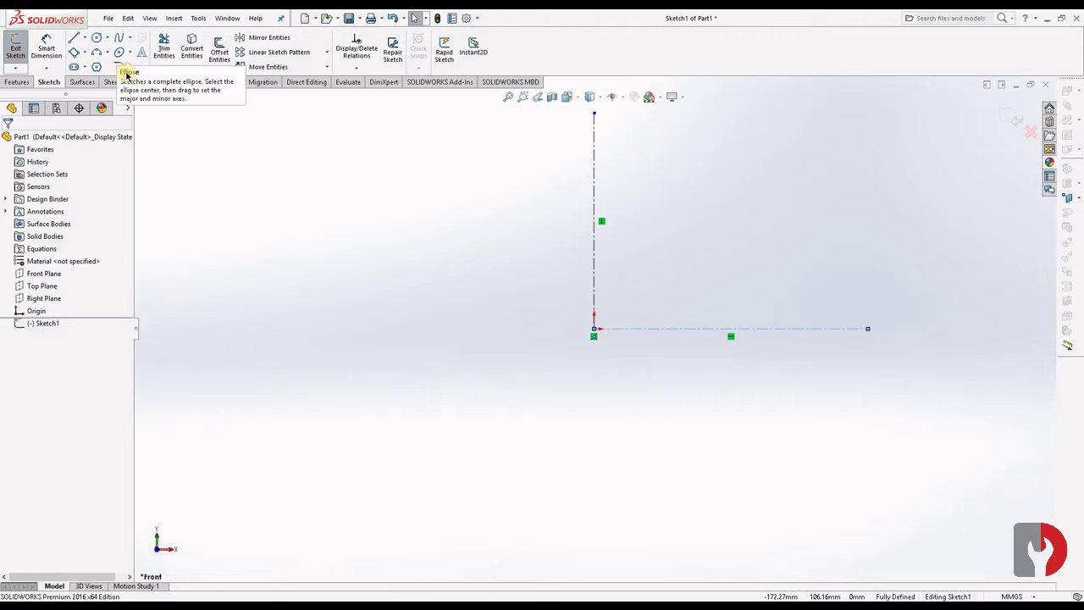
Draw the outer lines: left foot, tall boss, right foot and the right base step
click(86, 39)
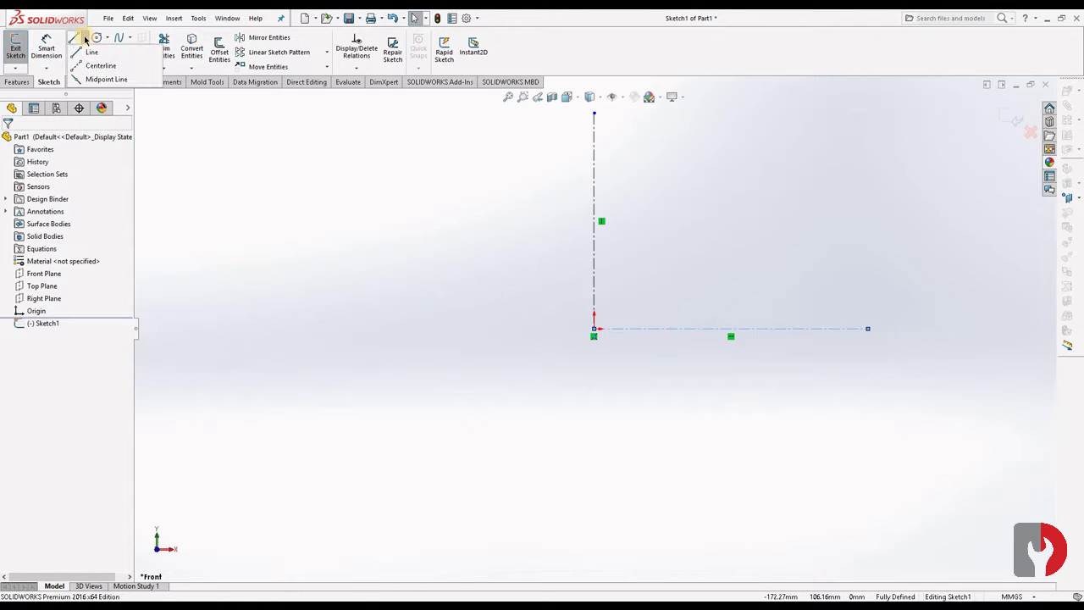
click(100, 64)
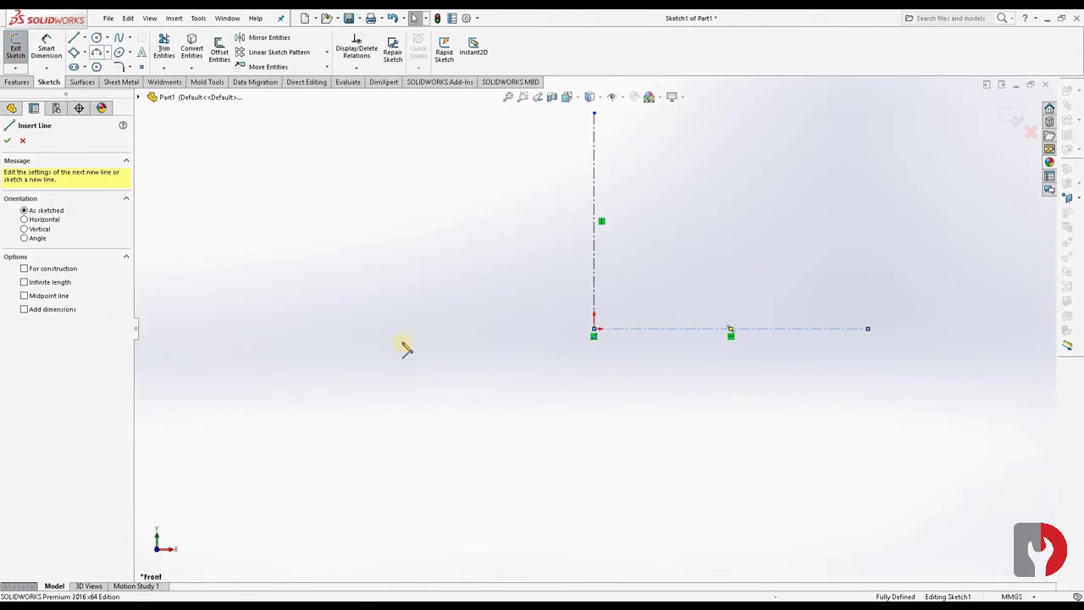
click(381, 328)
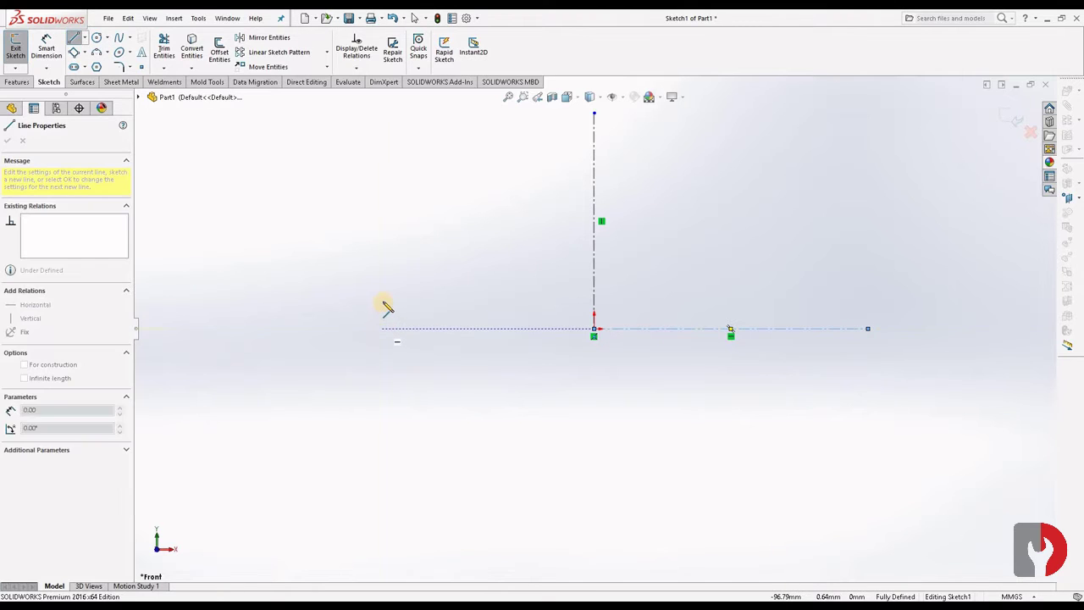
click(381, 303)
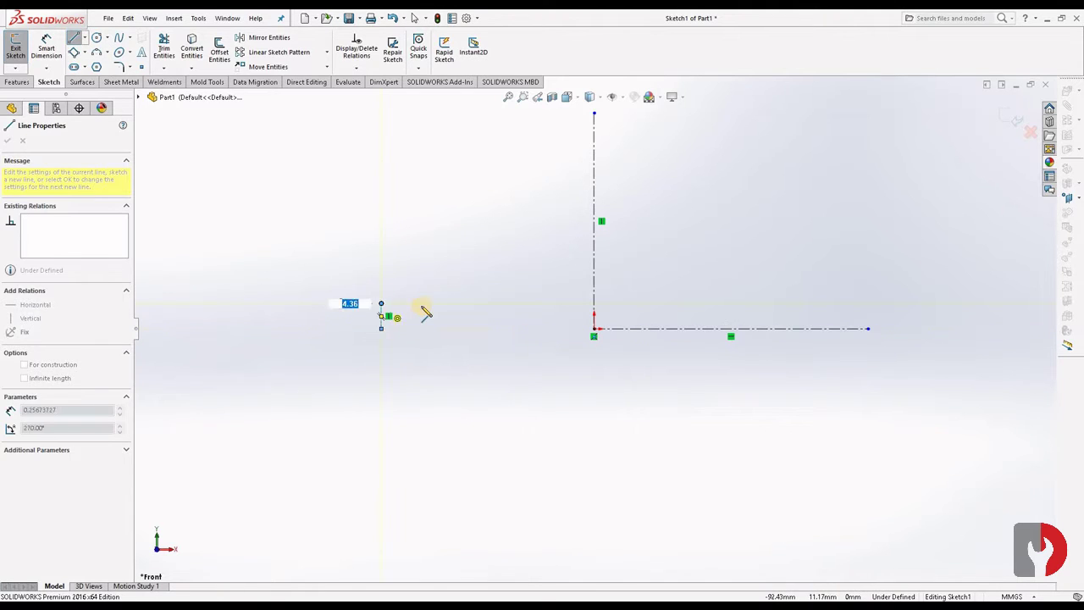
click(506, 303)
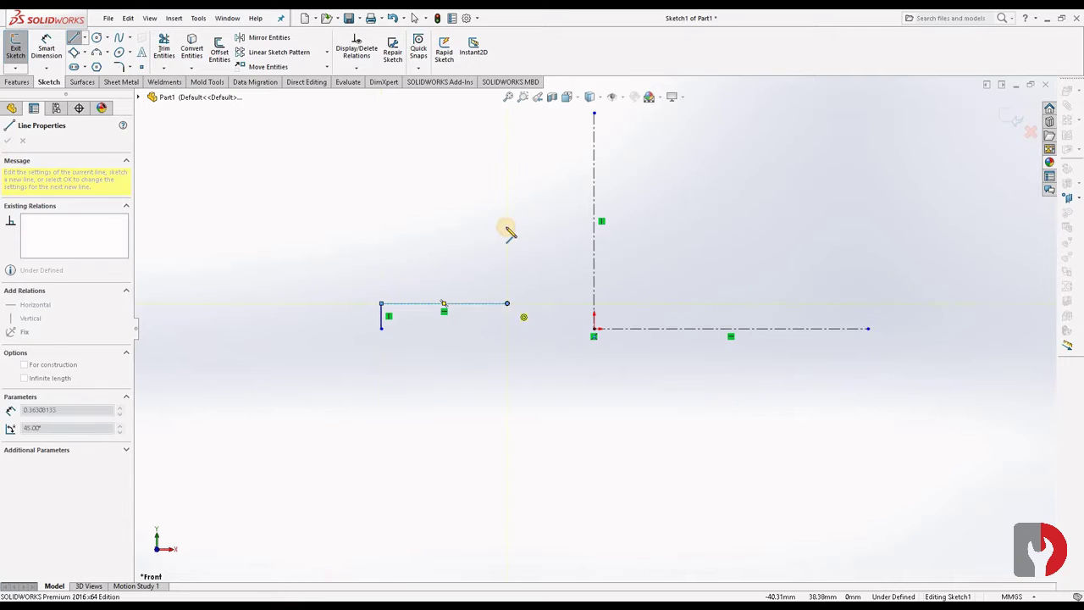
click(506, 163)
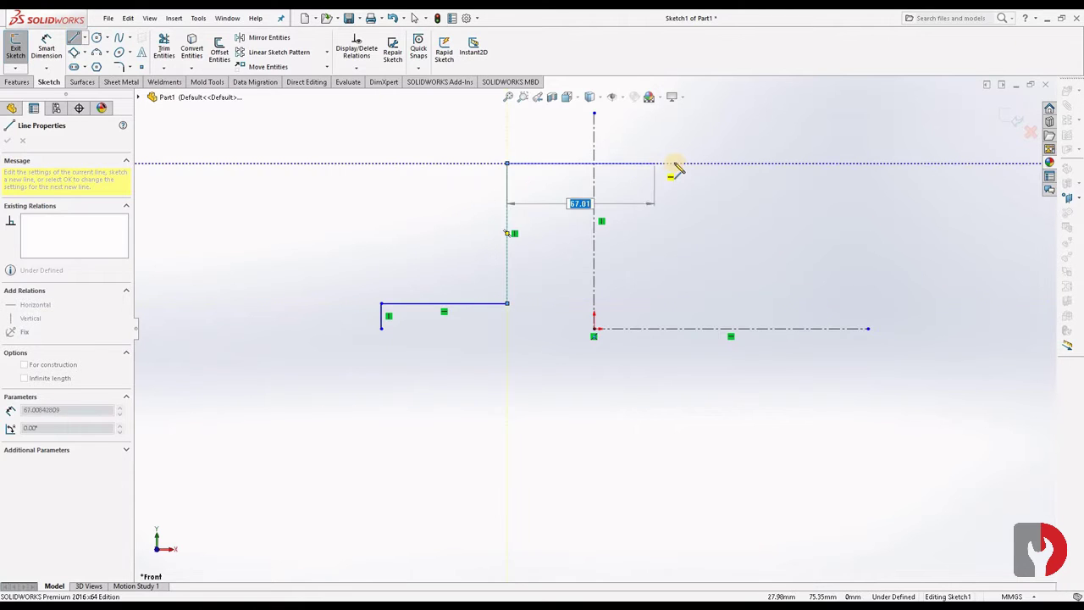
click(695, 163)
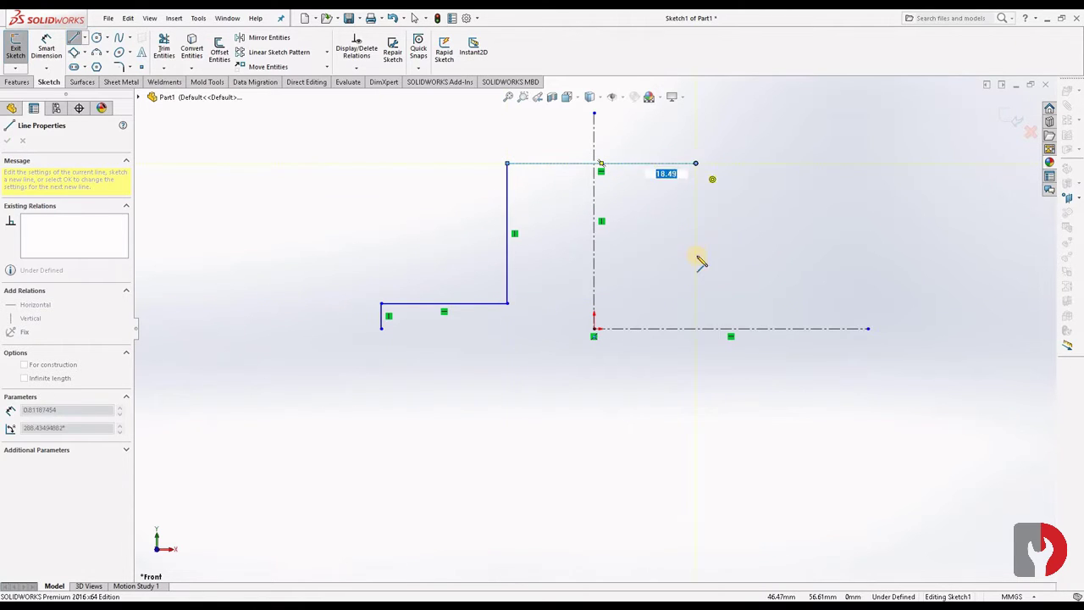
click(695, 304)
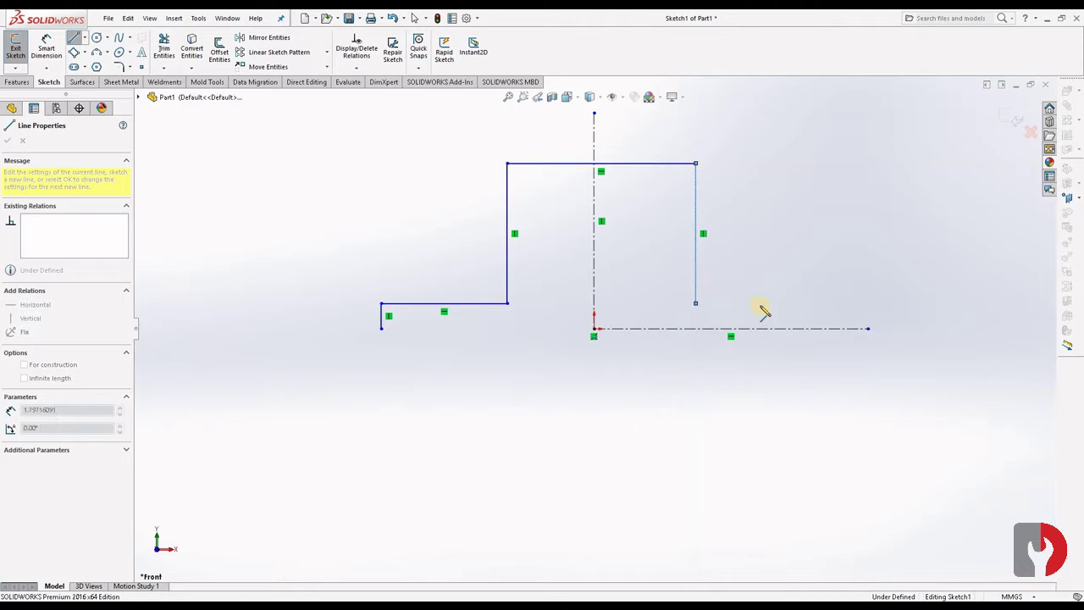
click(822, 304)
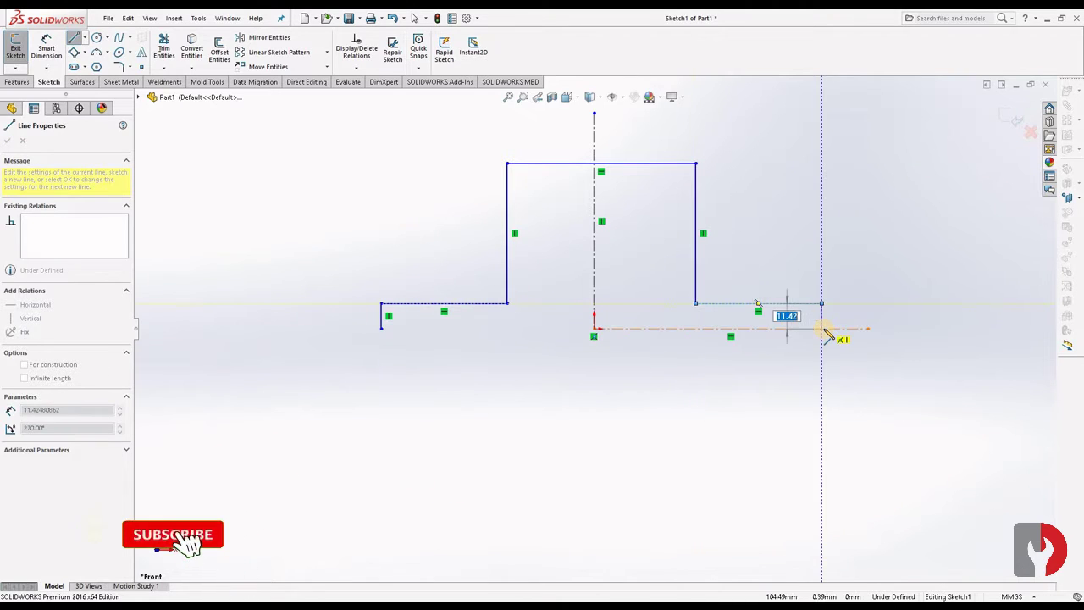
click(821, 328)
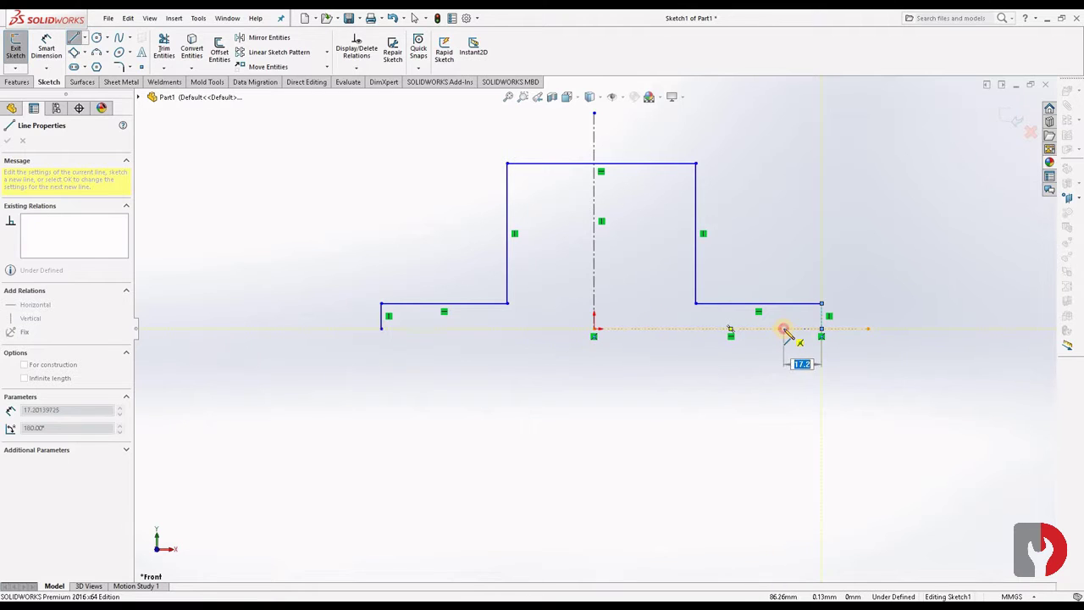
click(783, 329)
click(784, 318)
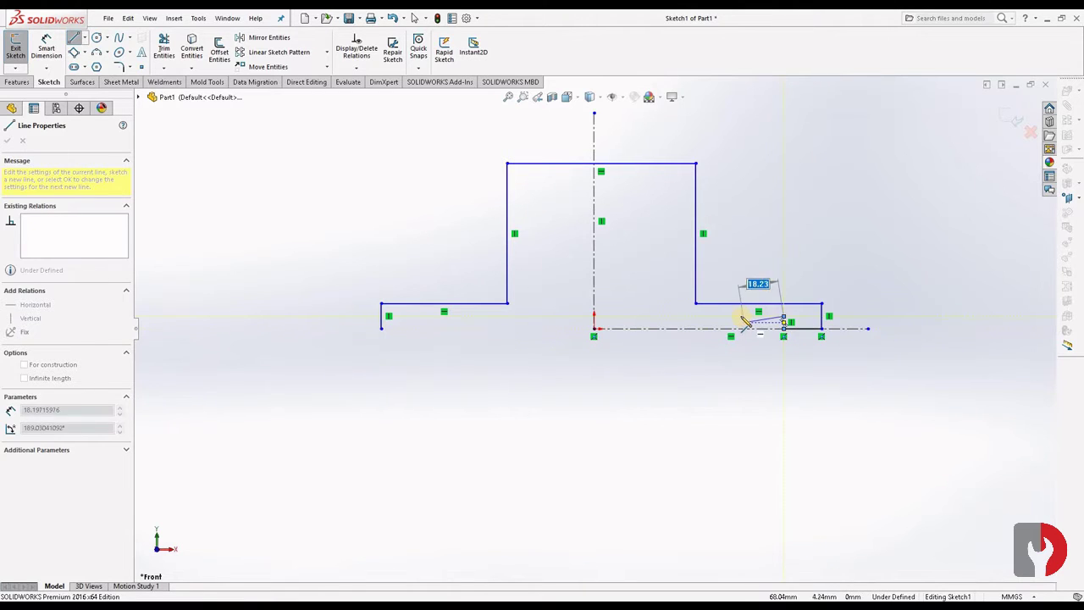
click(740, 317)
click(741, 328)
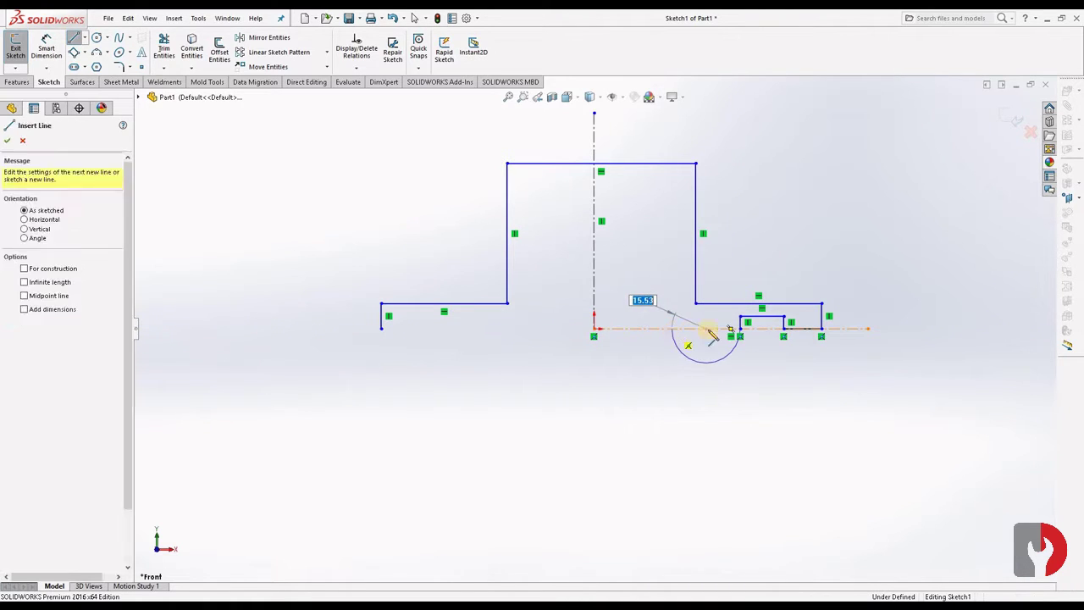
key(Escape)
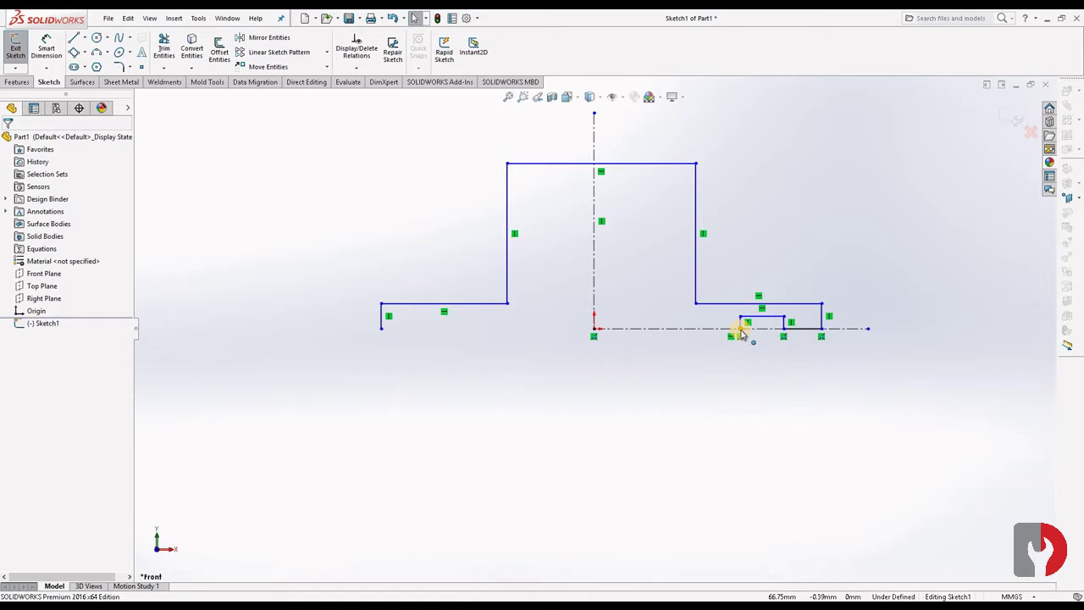
Draw the inner arch and left base step, closing the profile at the starting point
key(l)
click(741, 329)
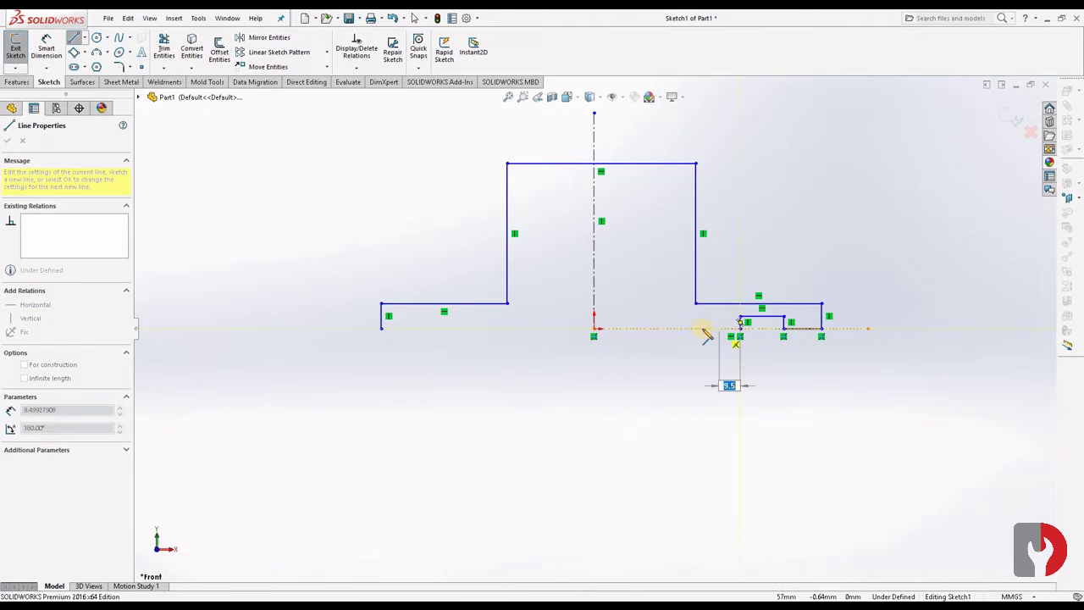
click(682, 328)
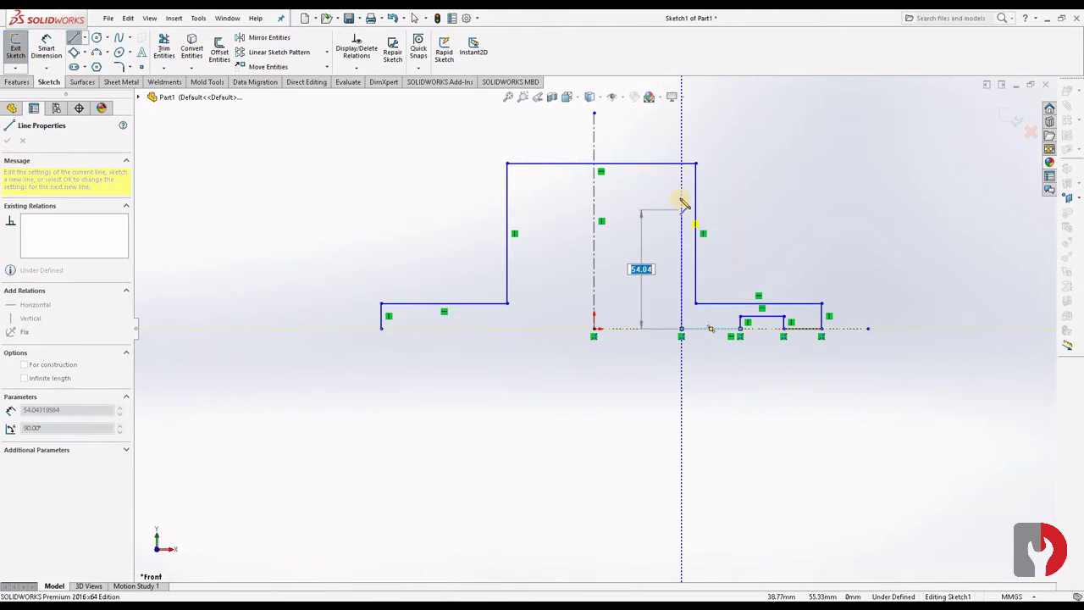
click(681, 195)
click(534, 195)
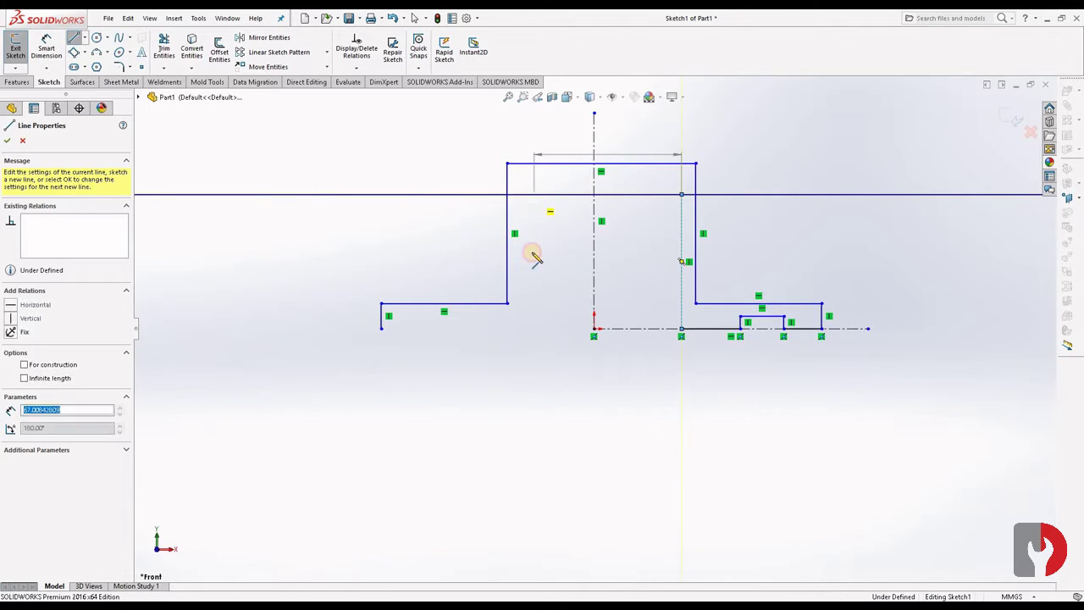
click(534, 329)
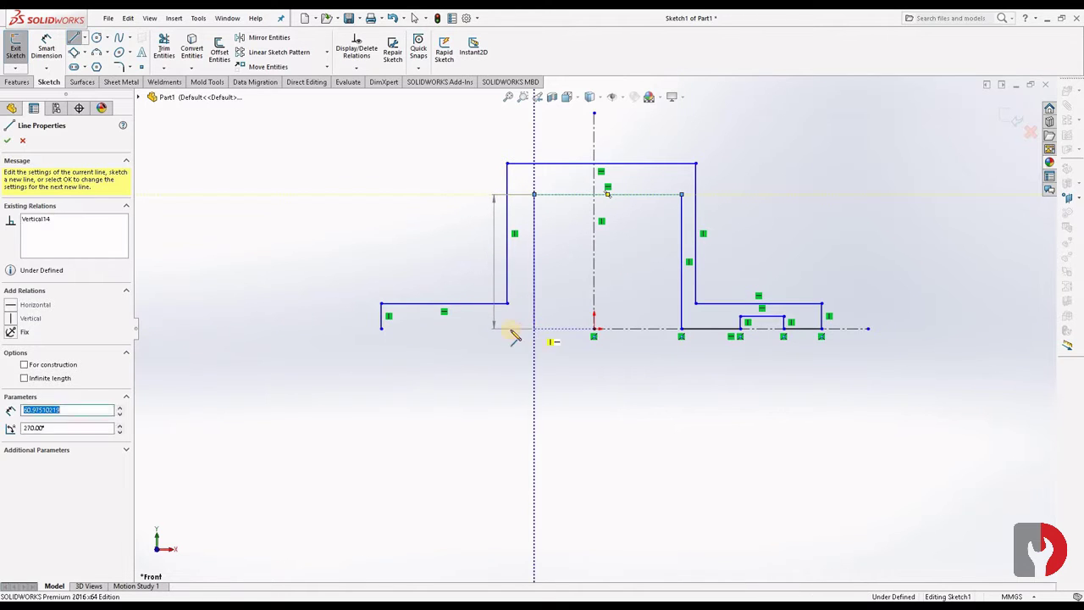
click(482, 329)
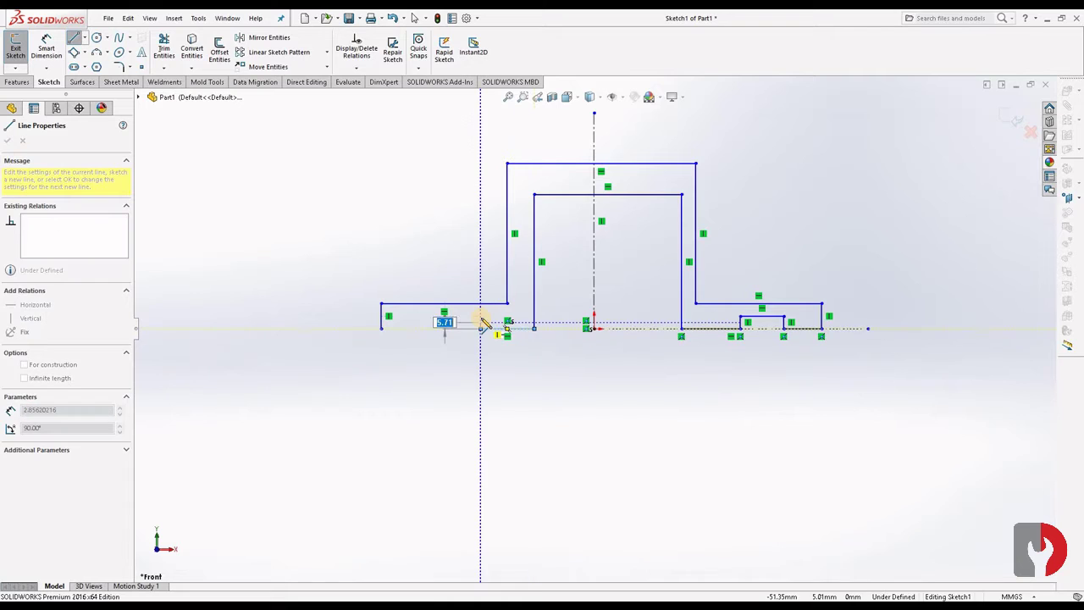
click(480, 316)
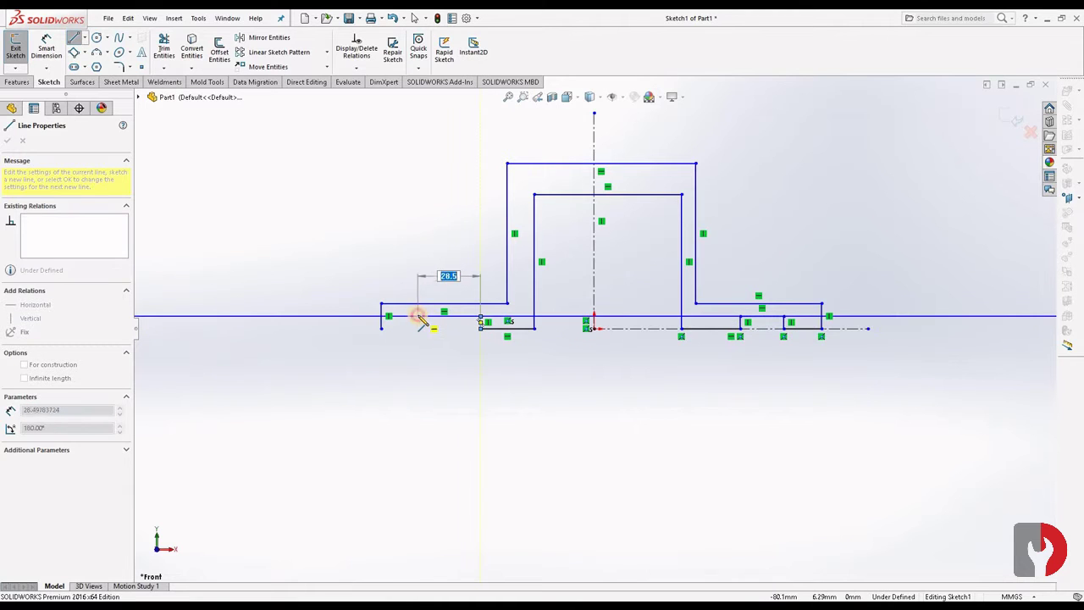
click(418, 316)
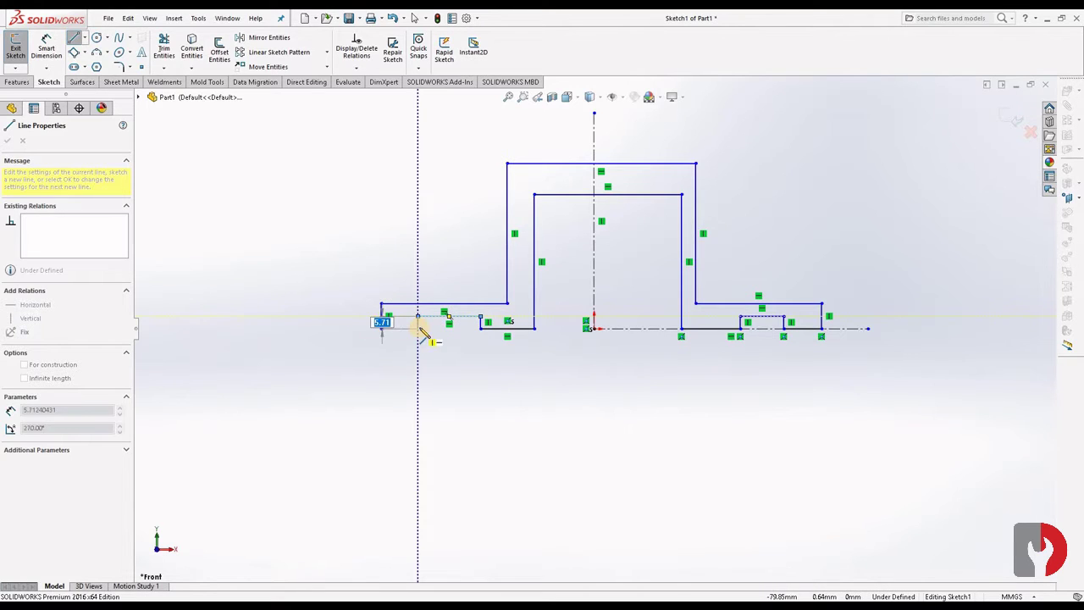
click(418, 328)
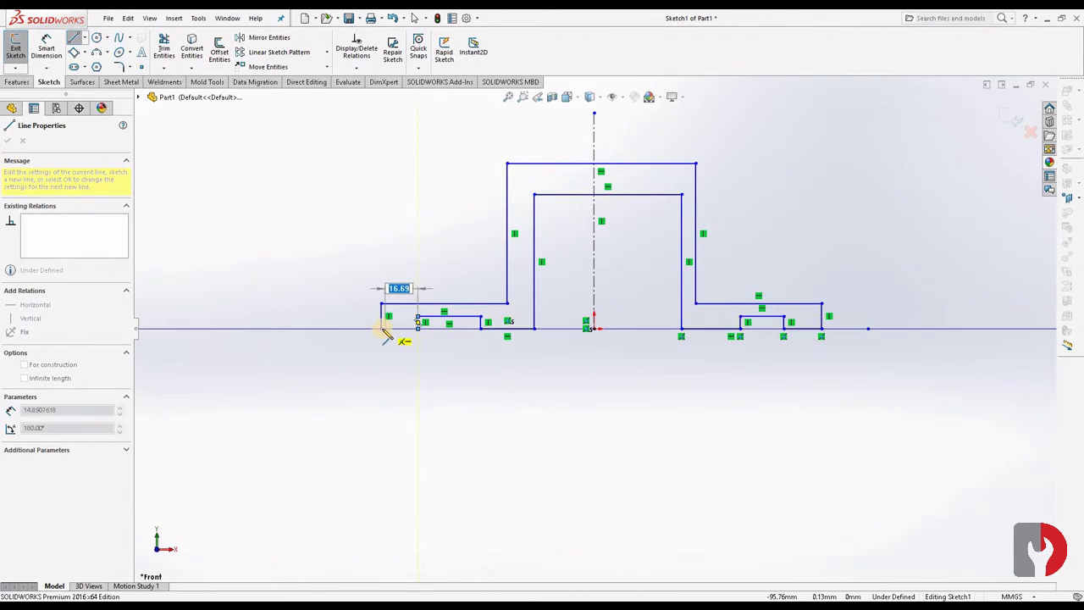
click(381, 328)
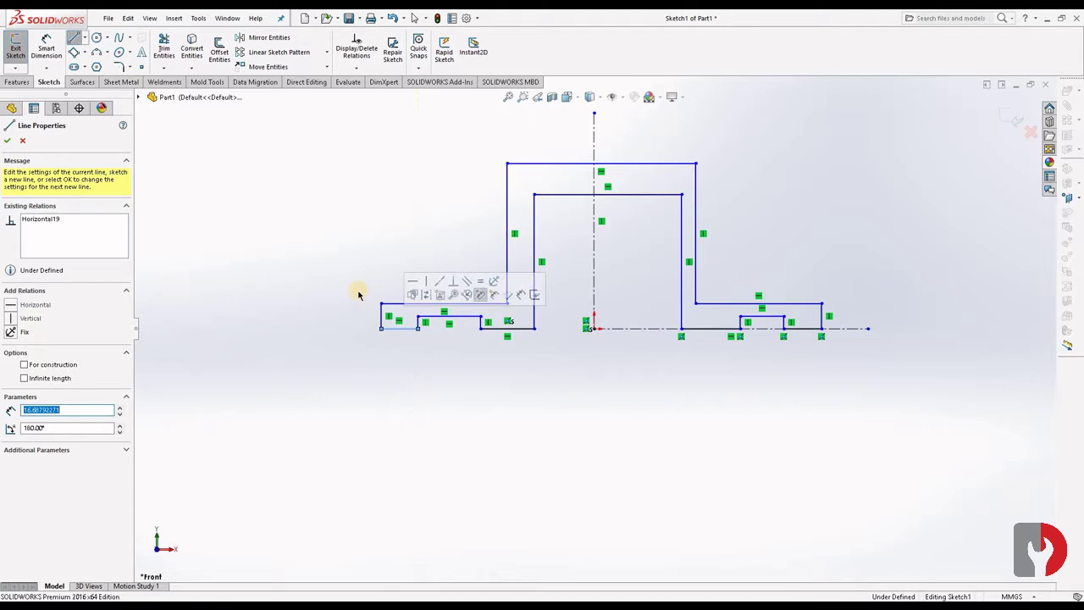
click(8, 140)
click(46, 47)
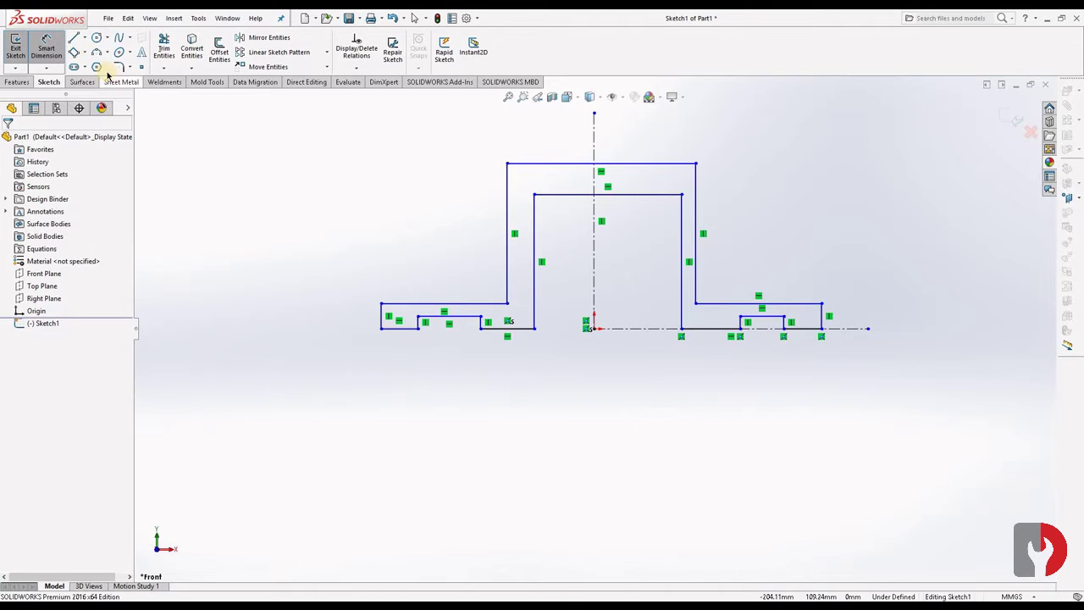
Make the two outer foot end lines symmetric about the vertical centerline
click(46, 47)
click(418, 197)
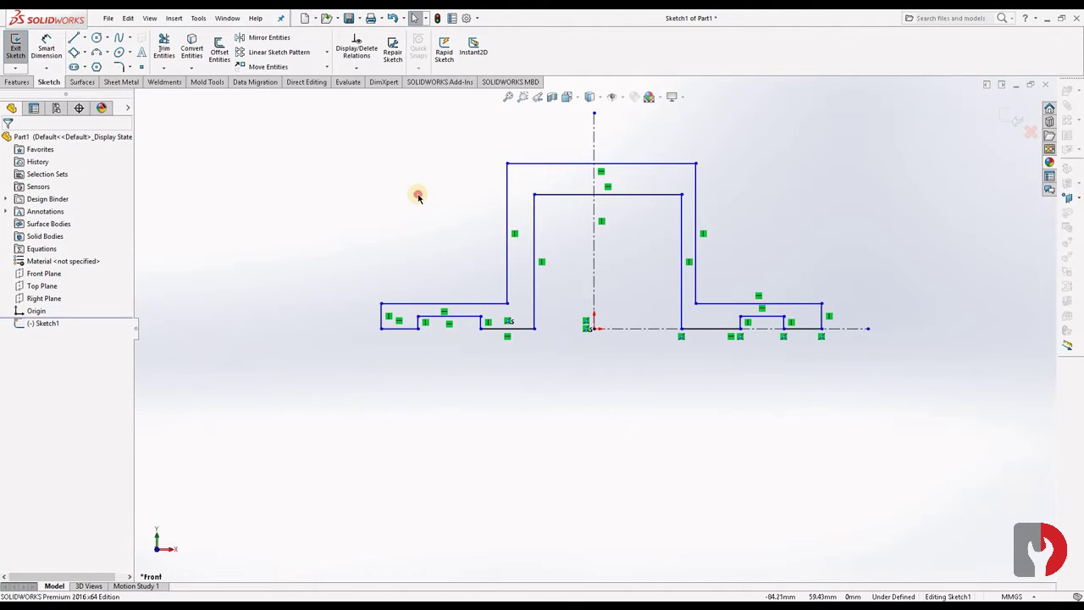
ctrl+click(821, 320)
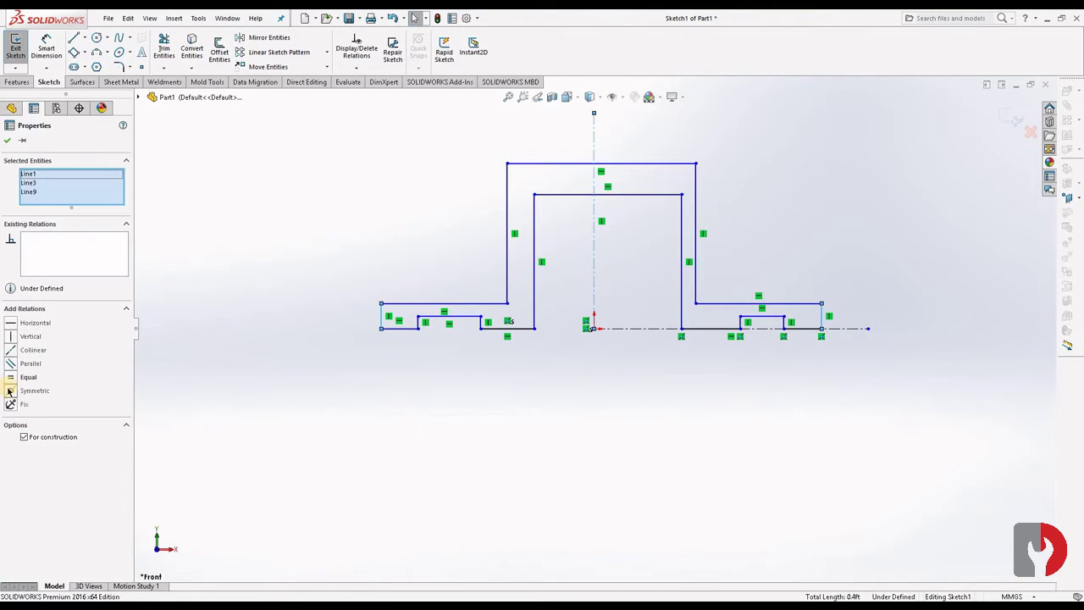
click(9, 390)
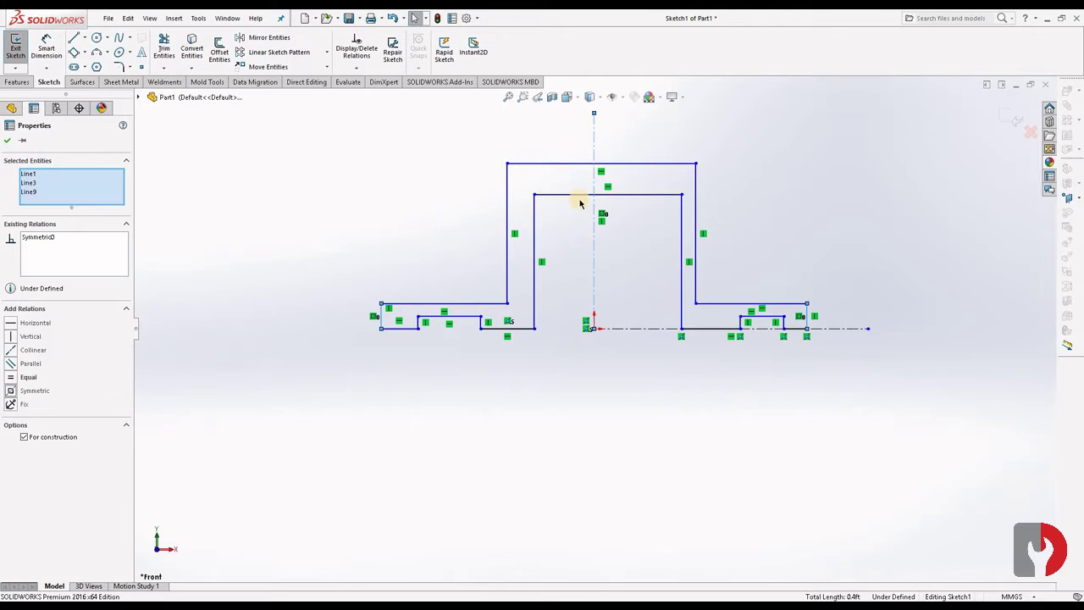
ctrl+click(533, 218)
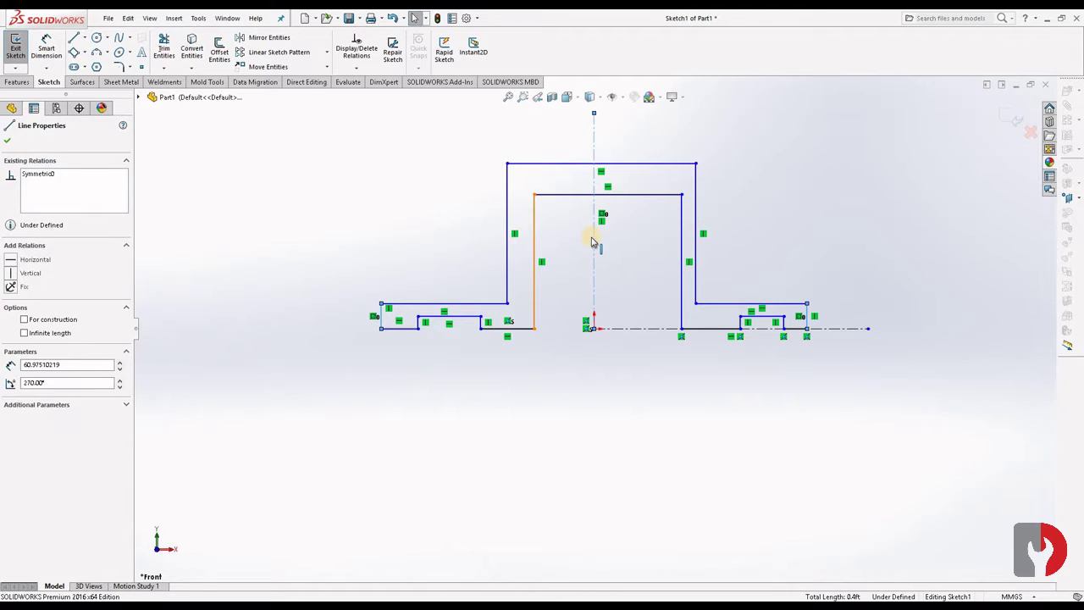
ctrl+click(683, 235)
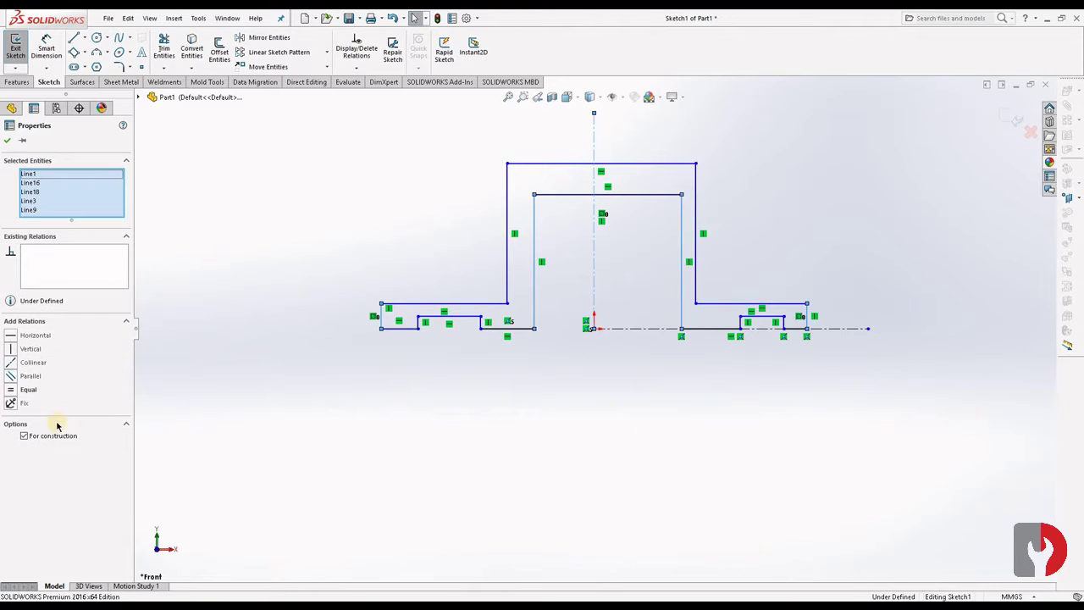
click(217, 311)
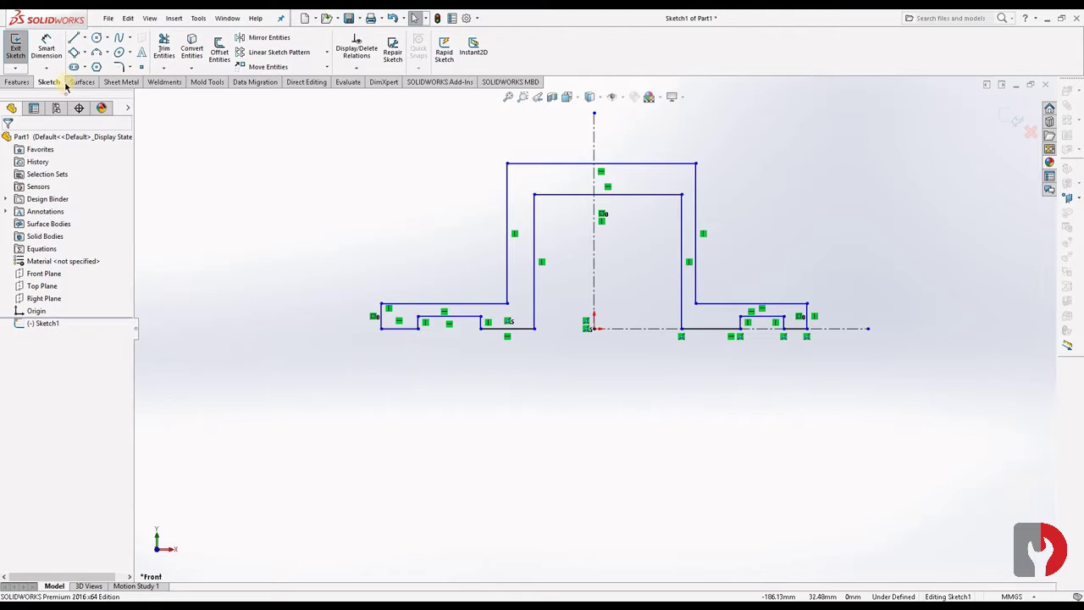
Dimension the right and left foot end lines to 12 mm and the left notch depth to 2 mm
click(48, 46)
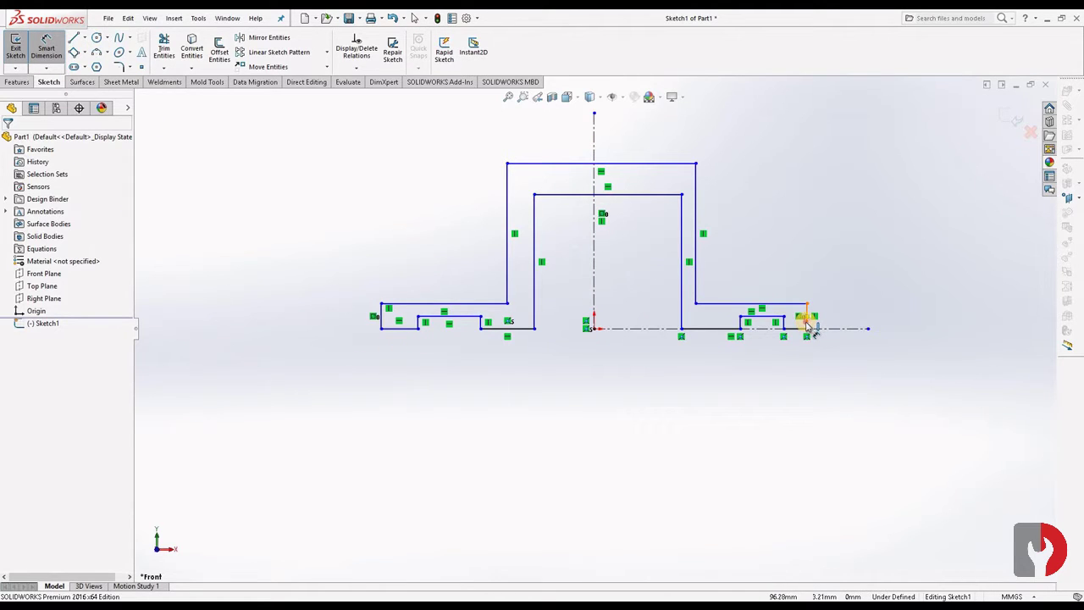
click(808, 324)
click(904, 322)
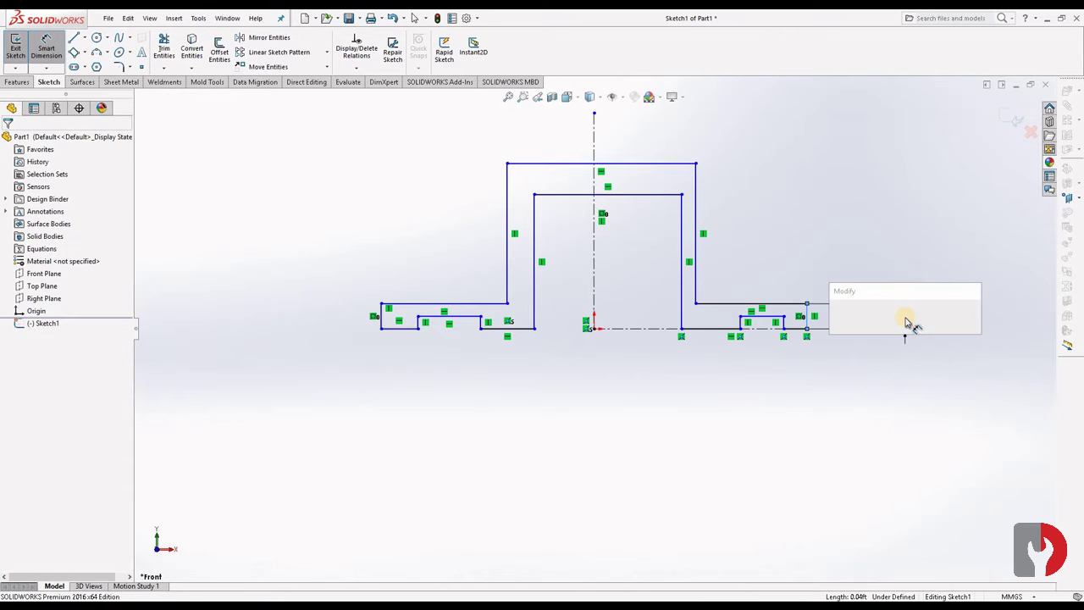
text(12)
key(Return)
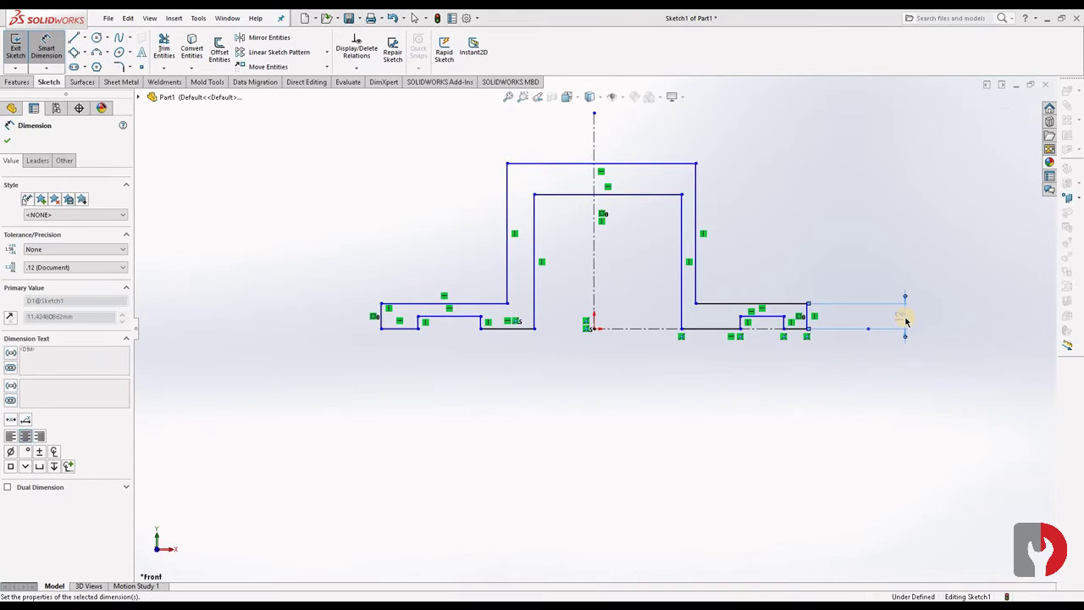
click(380, 323)
click(340, 323)
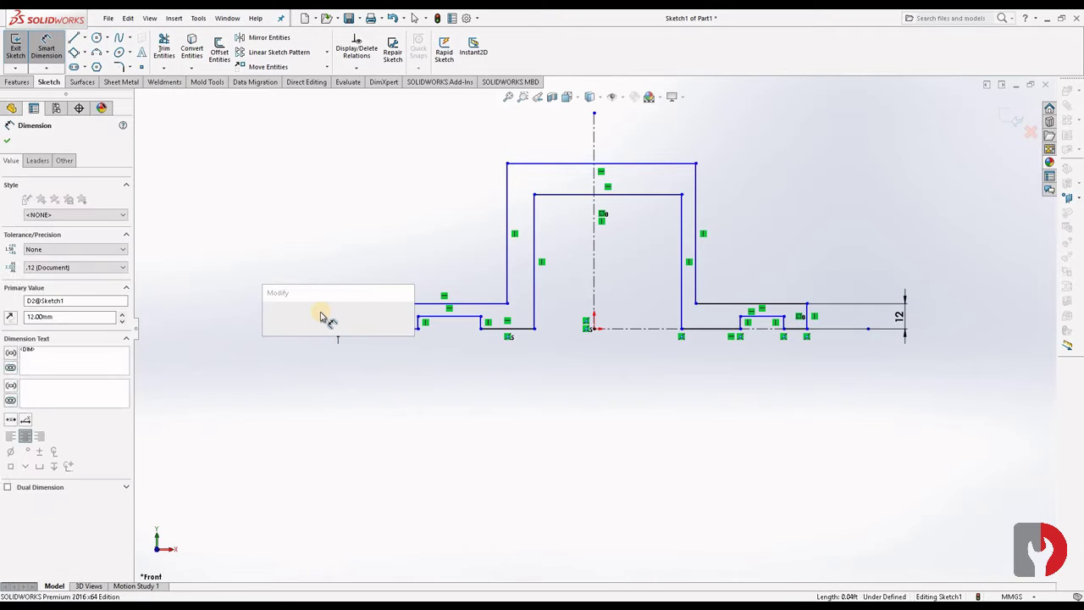
key(Return)
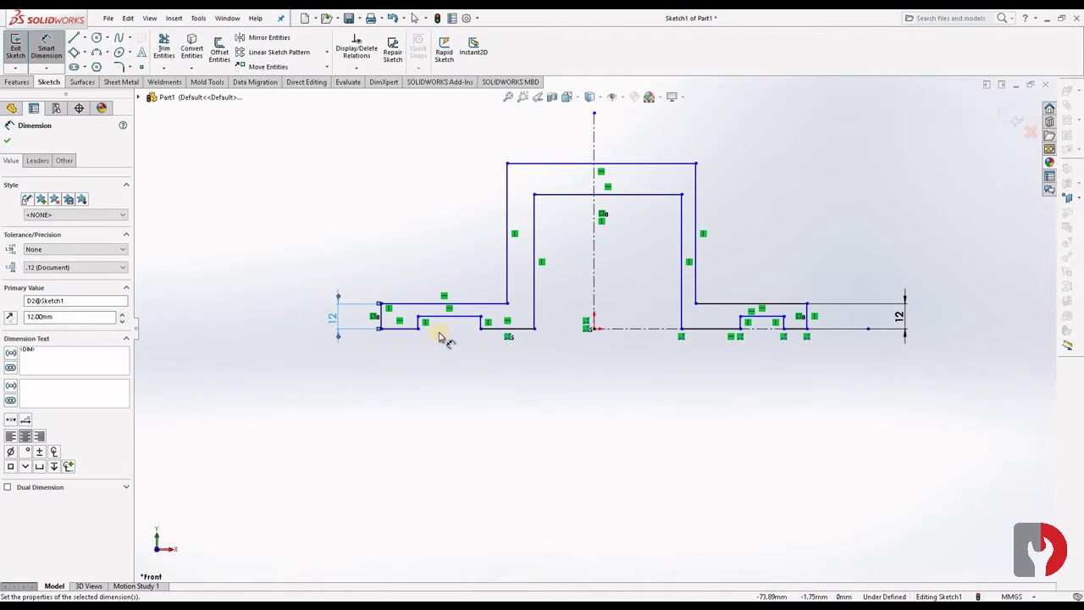
click(379, 324)
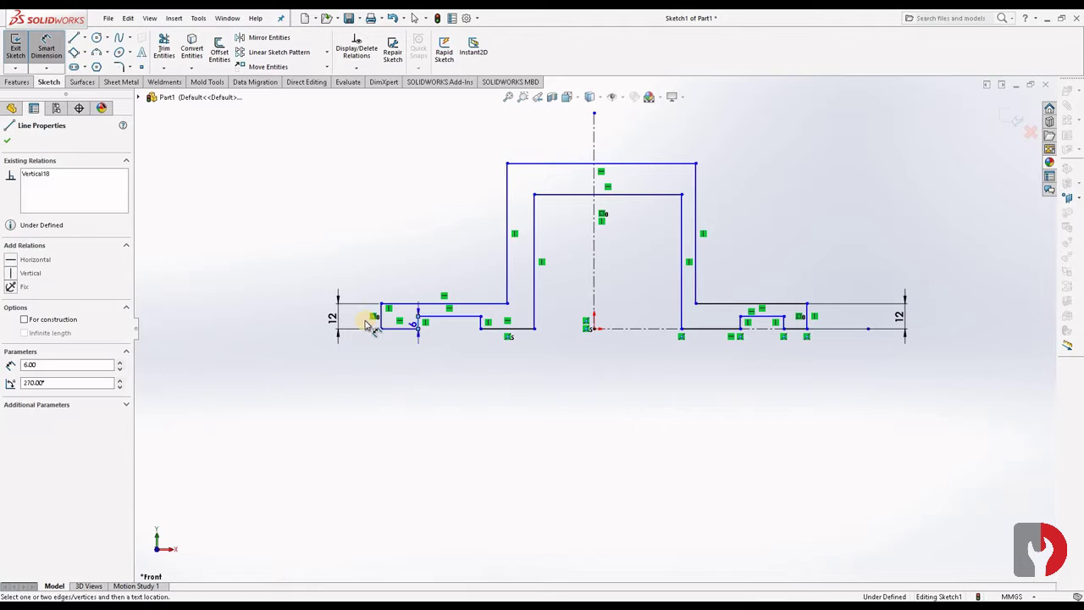
click(362, 323)
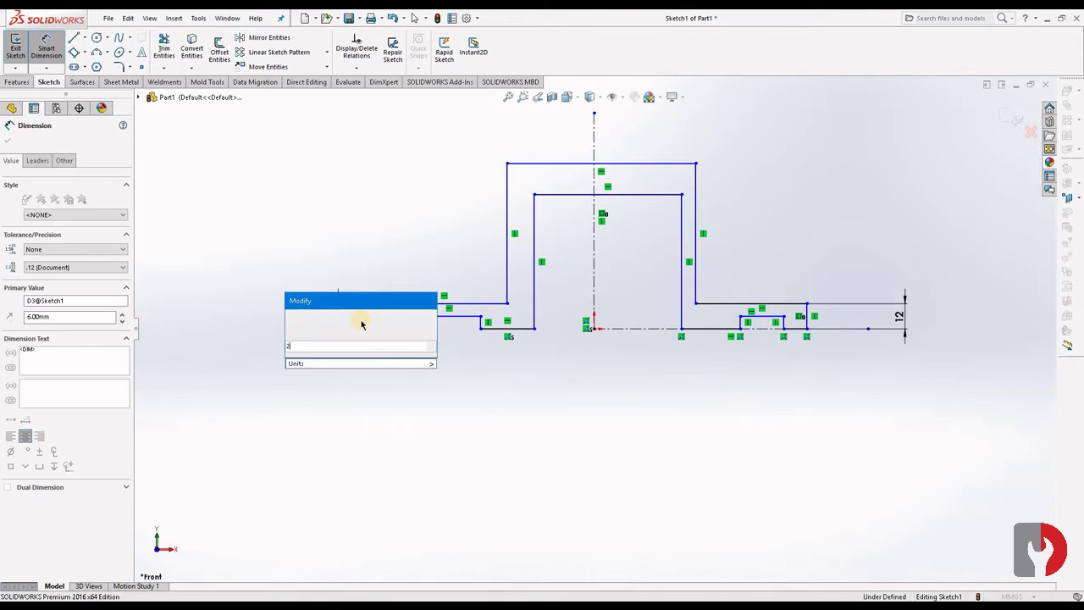
text(2)
key(Return)
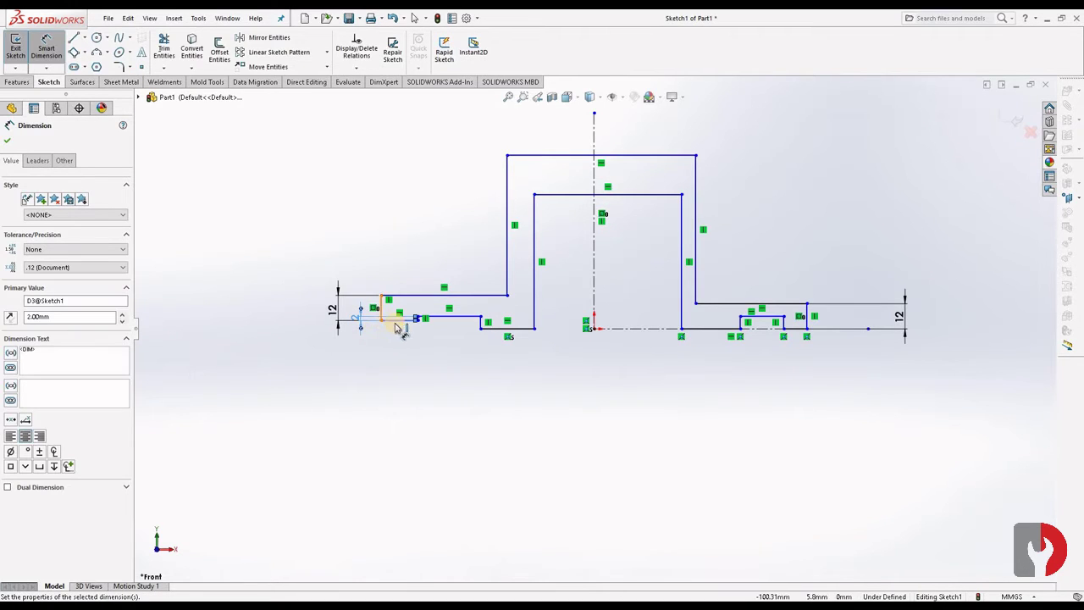
key(Escape)
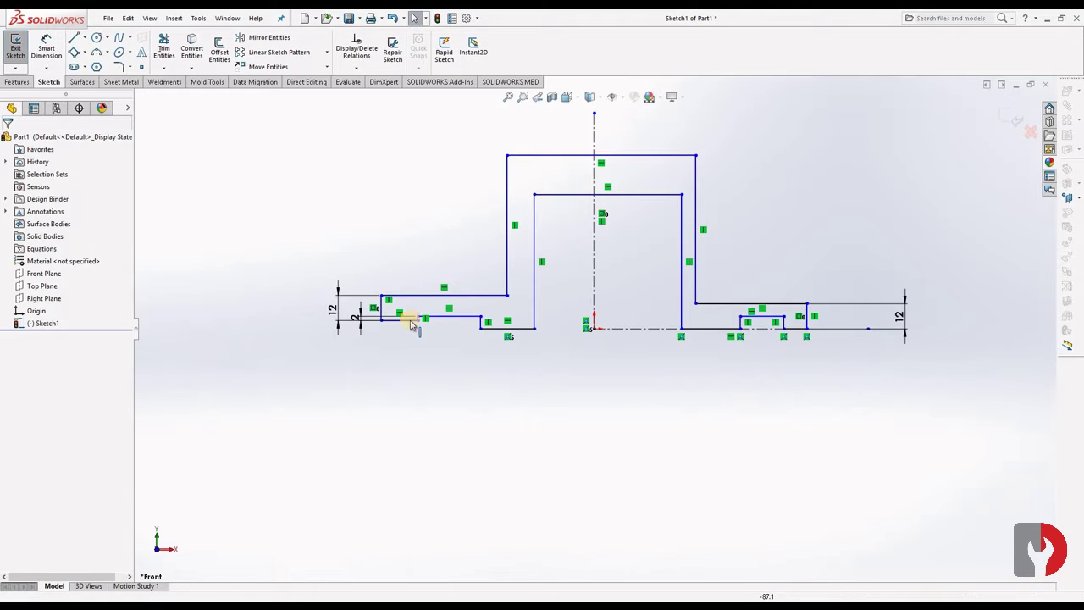
Make the left foot's two short bottom lines collinear
click(491, 333)
ctrl+click(496, 329)
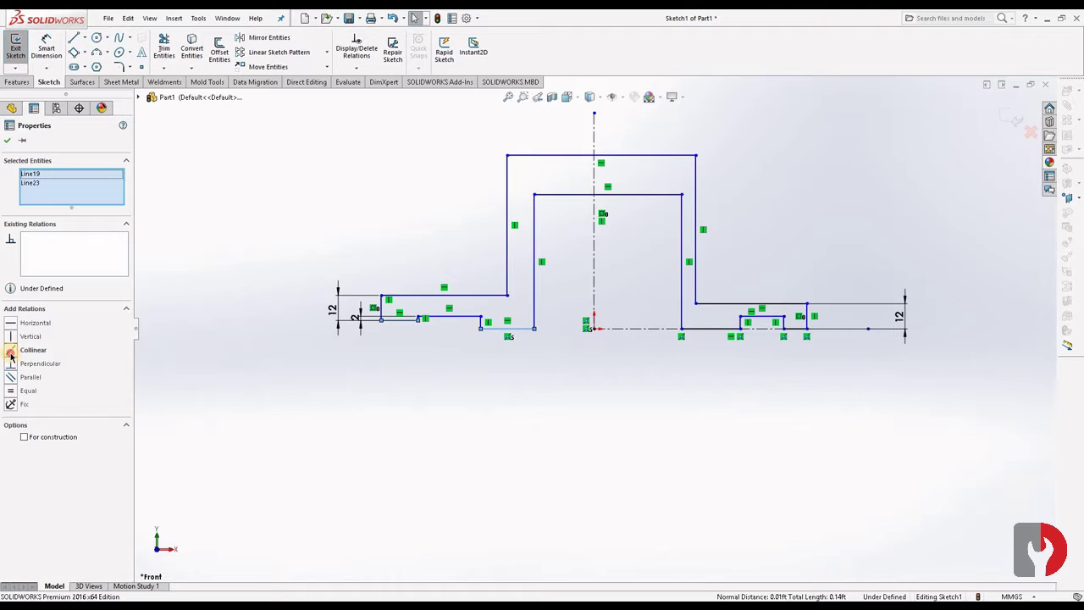
click(11, 354)
click(445, 410)
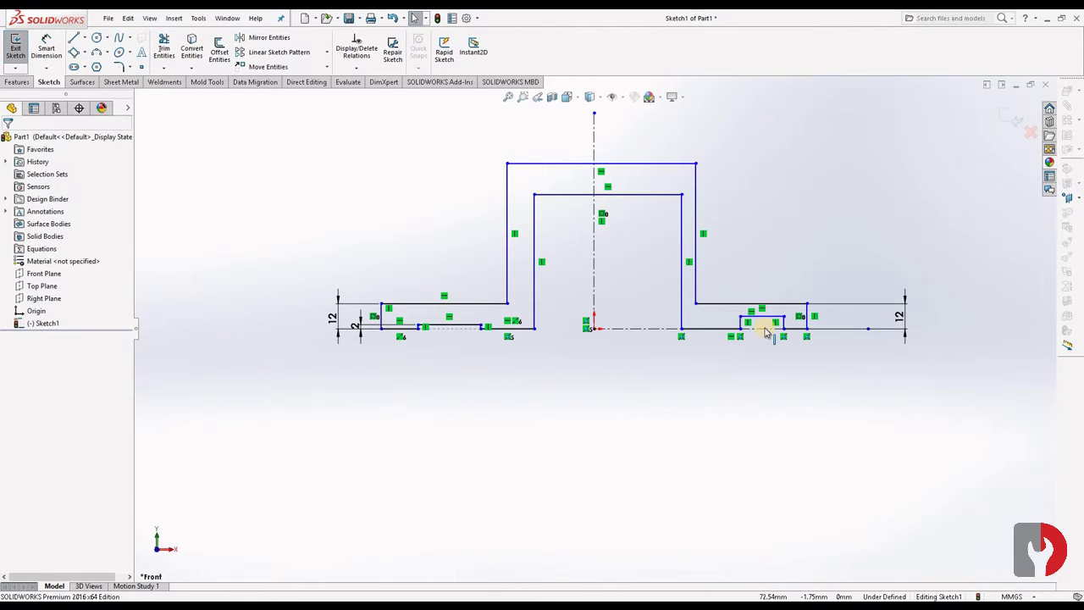
Dimension the right notch to 2 mm deep and 25 mm wide
click(47, 48)
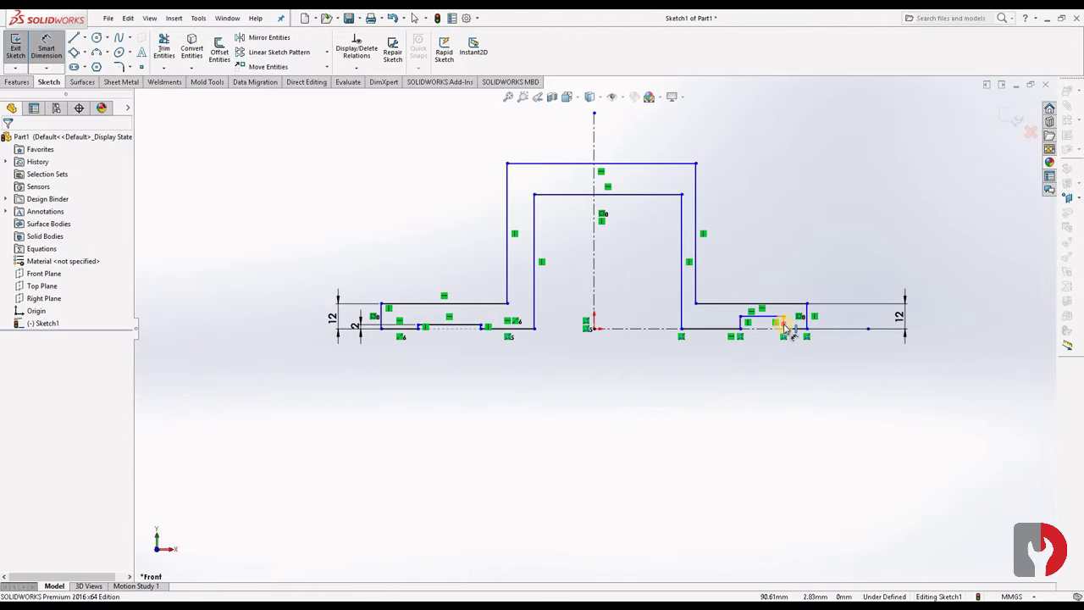
click(853, 328)
click(852, 321)
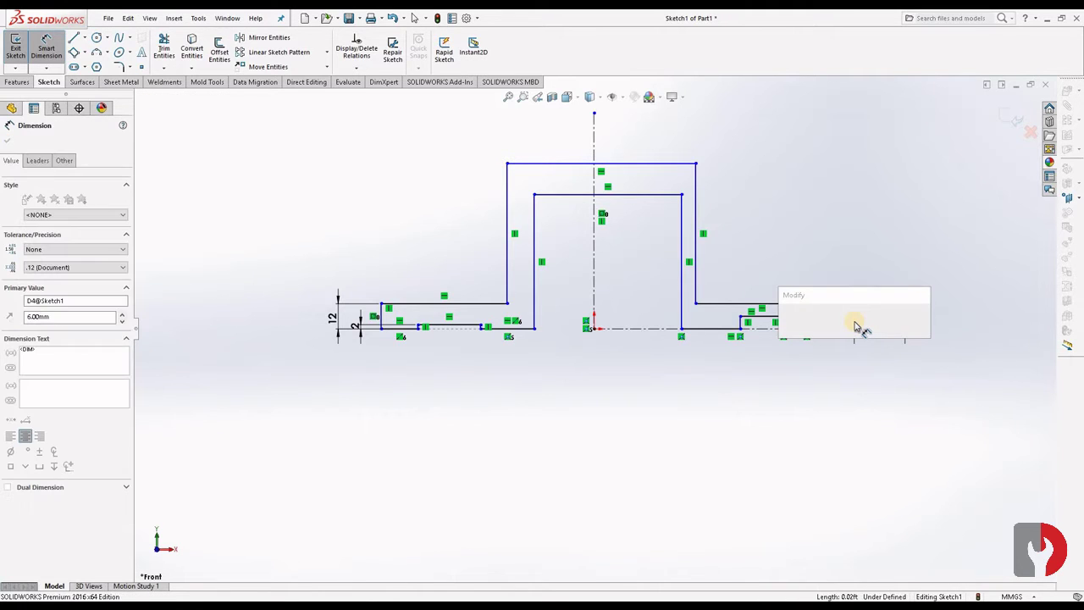
text(2)
key(Return)
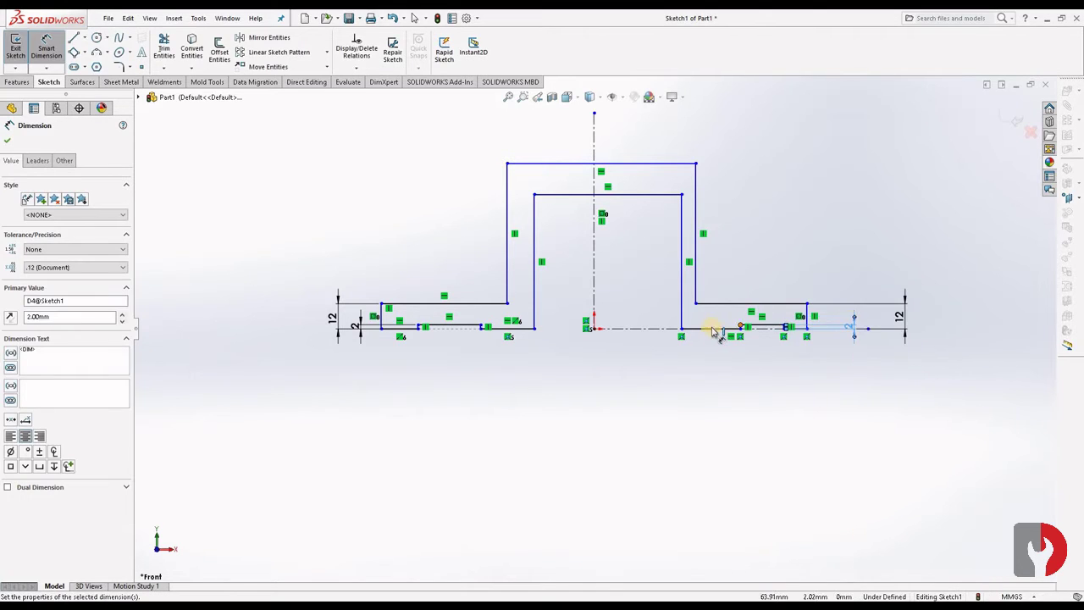
click(765, 327)
click(766, 351)
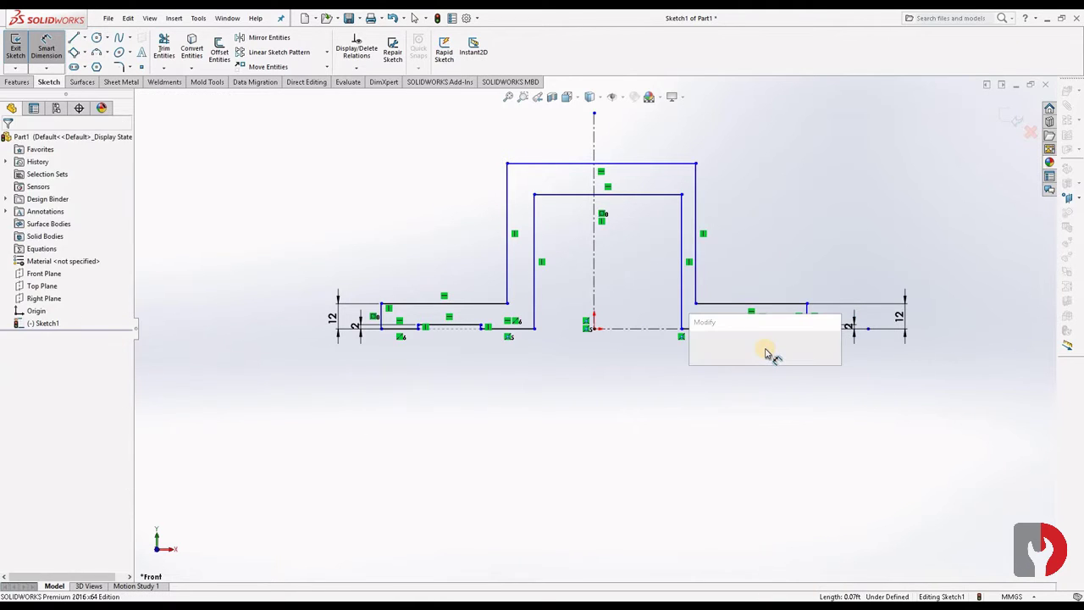
text(25)
key(Return)
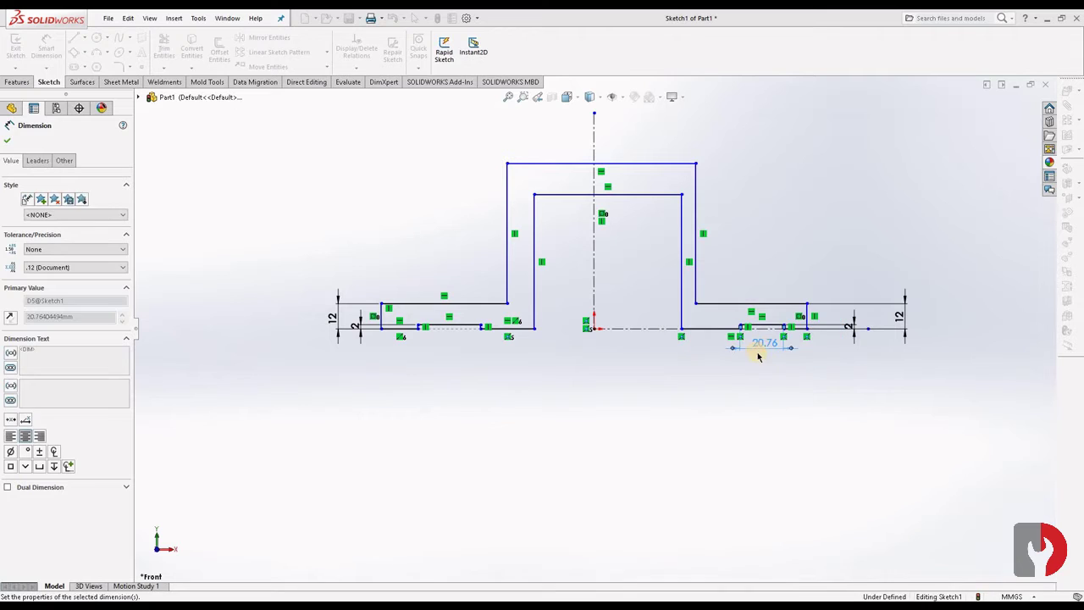
Dimension the left notch width to 25 mm and the bottom line beside the left leg to 10 mm
click(444, 327)
click(449, 357)
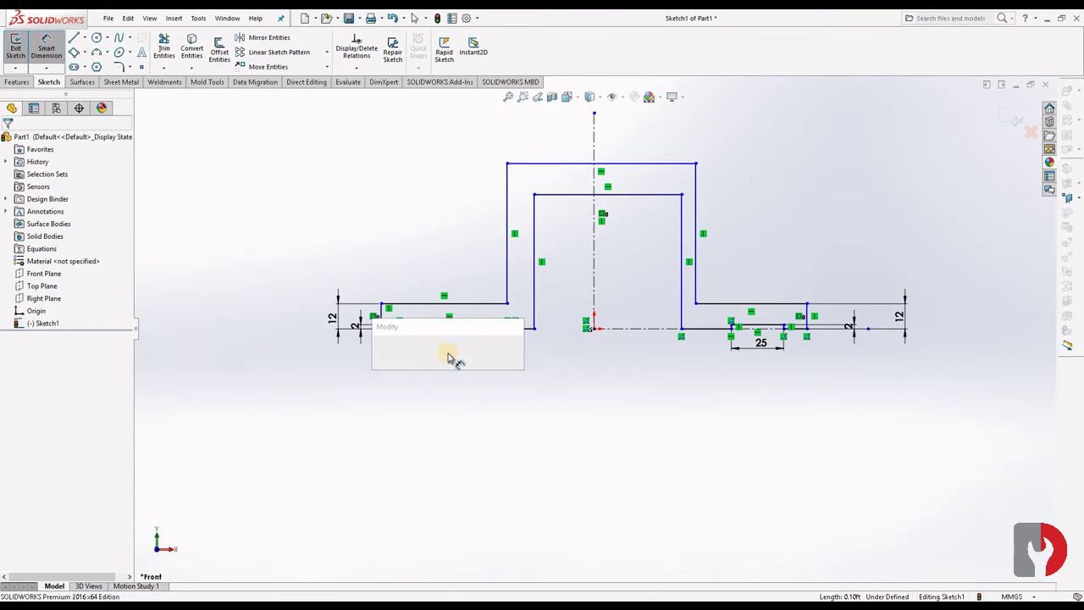
text(25)
key(Return)
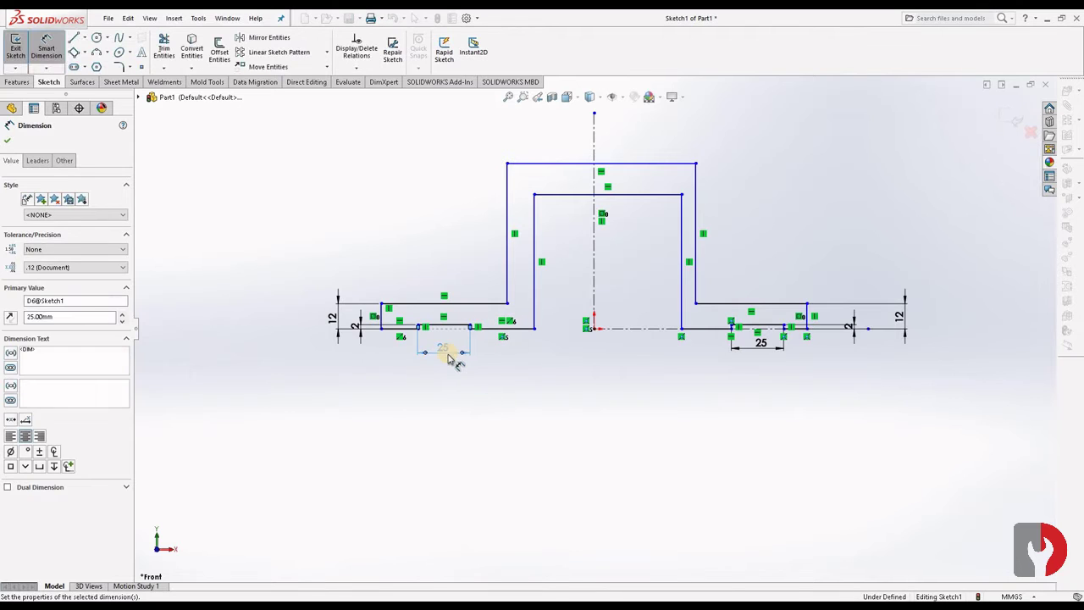
click(499, 330)
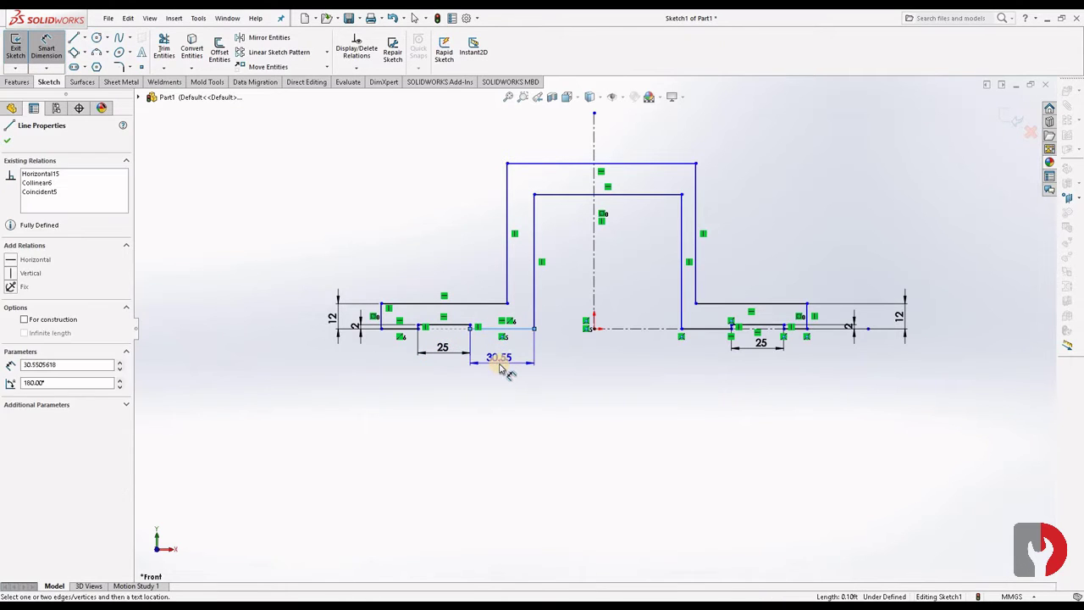
click(500, 367)
text(10)
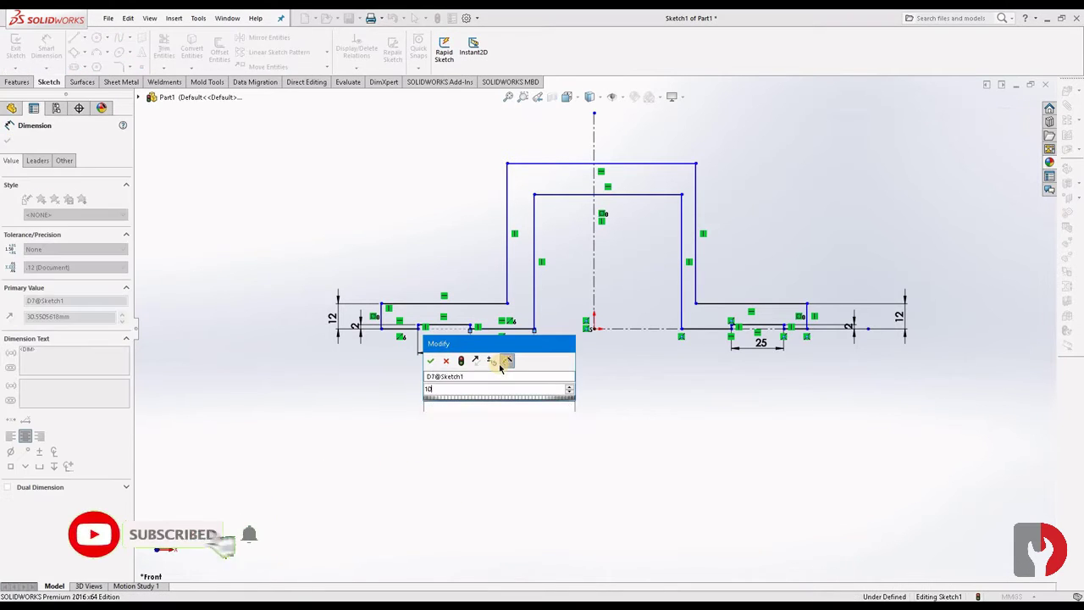
key(Return)
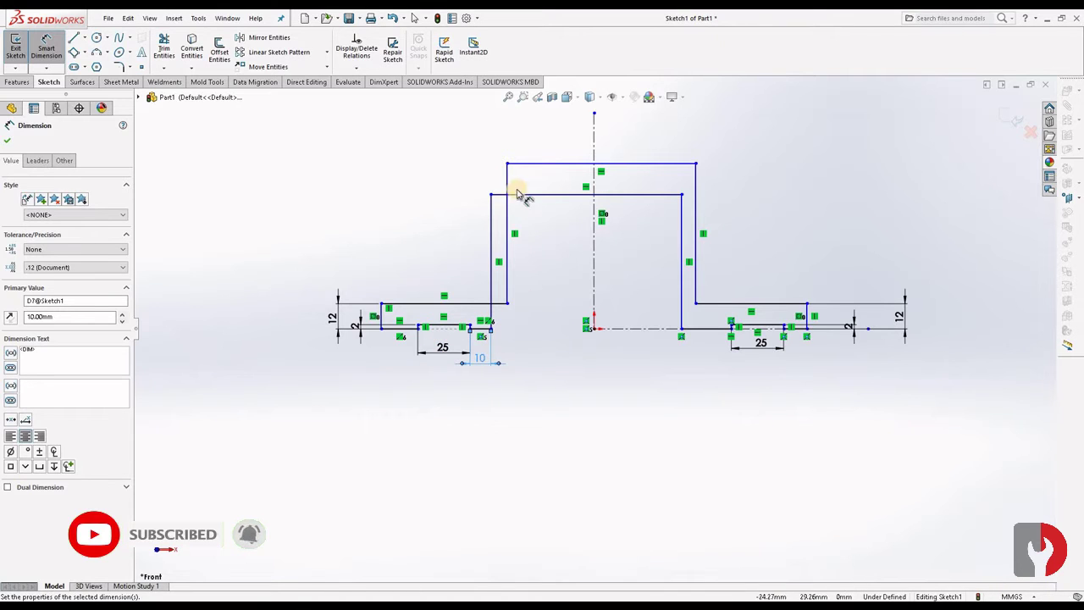
click(43, 68)
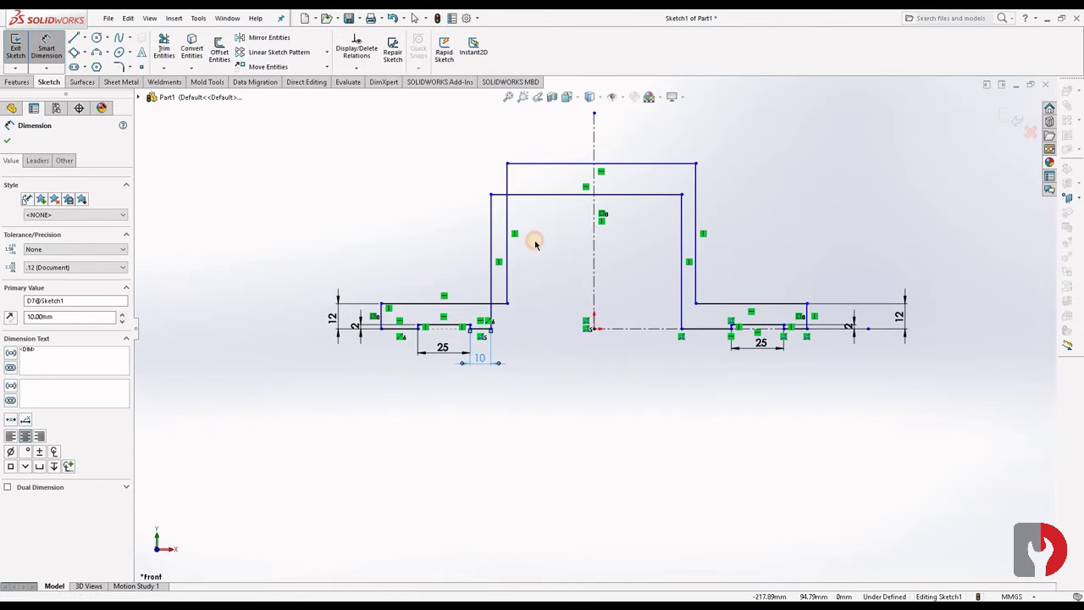
Make the boss's inner side lines symmetric about the vertical centerline
mouse_move(498, 233)
mouse_down()
mouse_move(551, 230)
mouse_move(535, 224)
mouse_up()
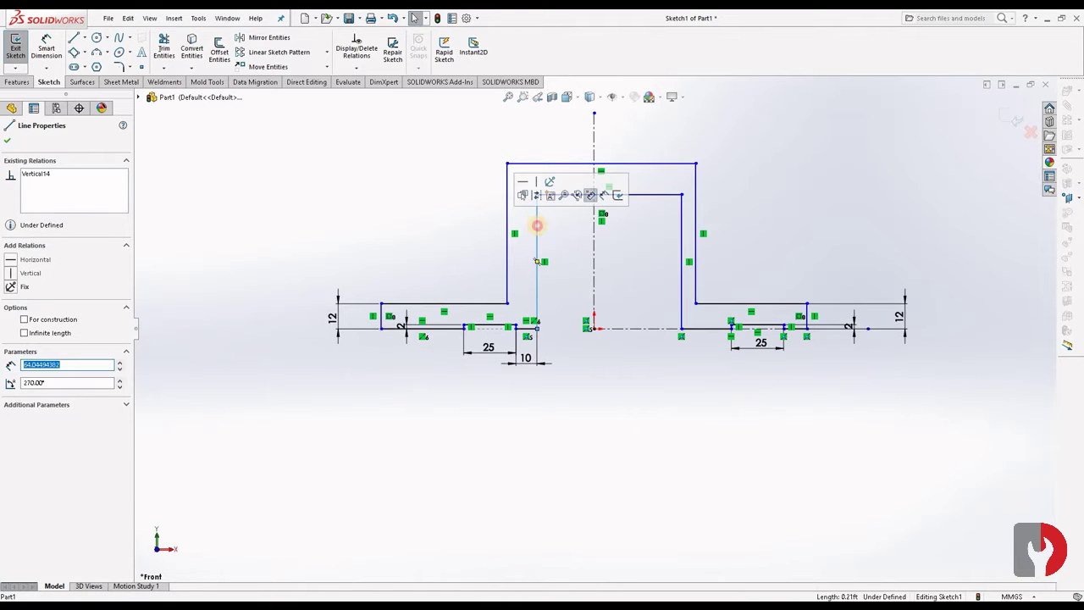
ctrl+click(682, 241)
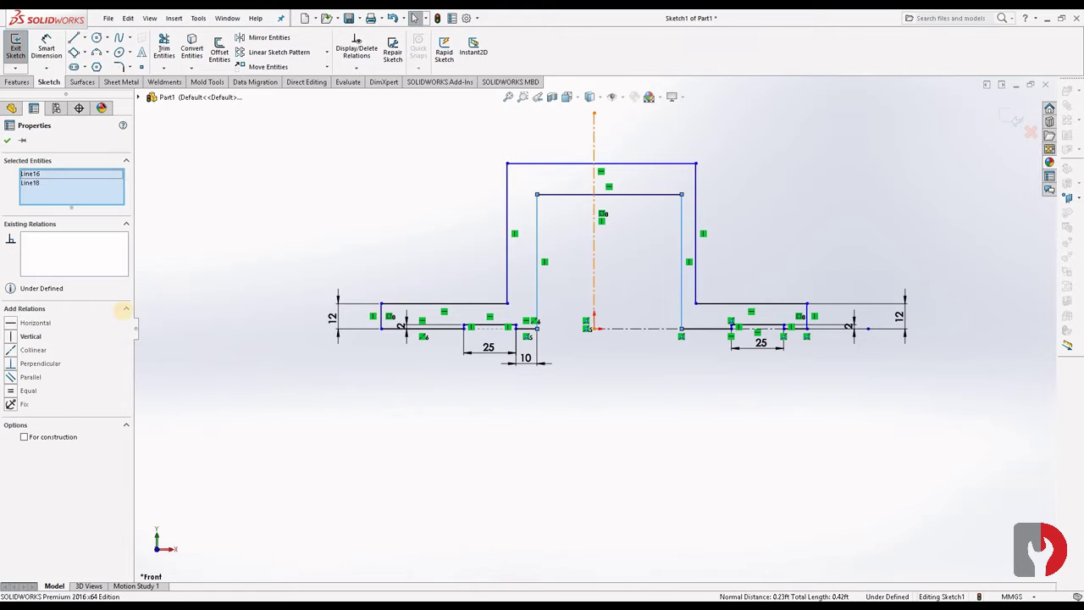
ctrl+click(595, 254)
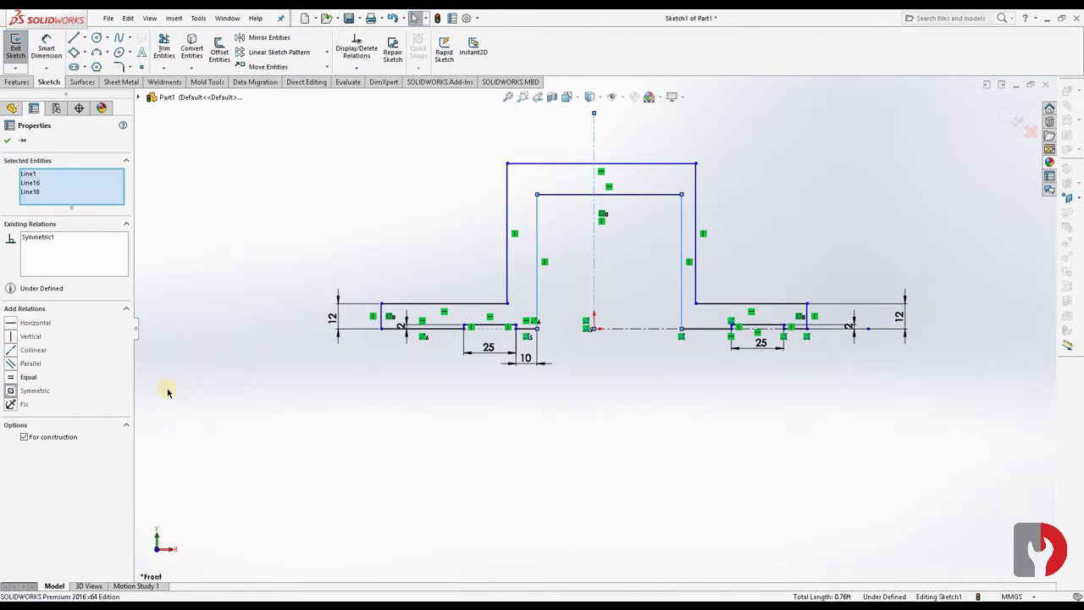
click(564, 435)
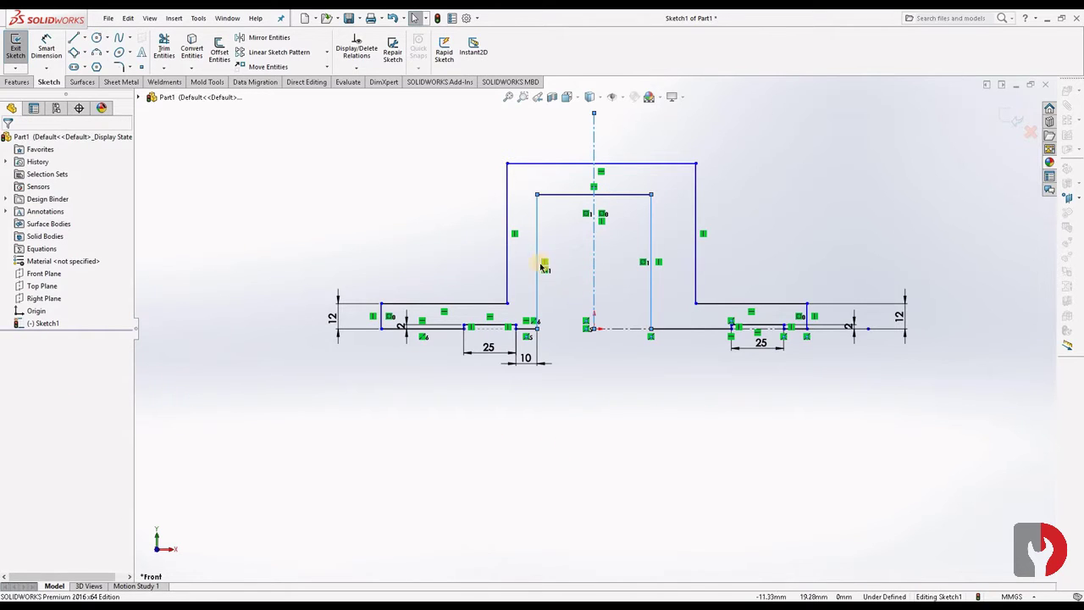
Make the boss's outer side lines symmetric about the vertical centerline
click(508, 224)
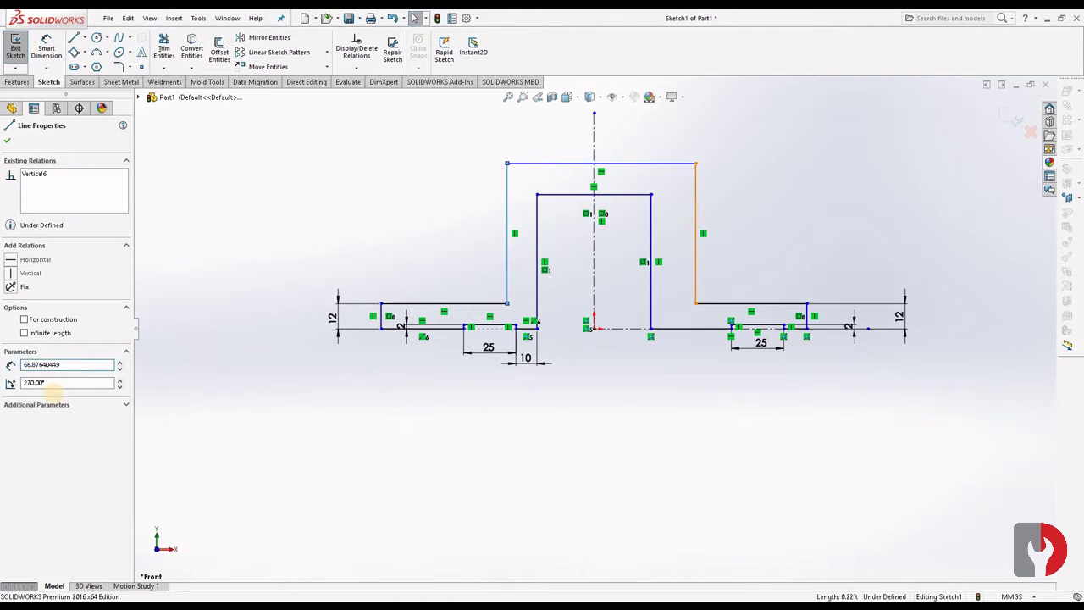
ctrl+click(695, 237)
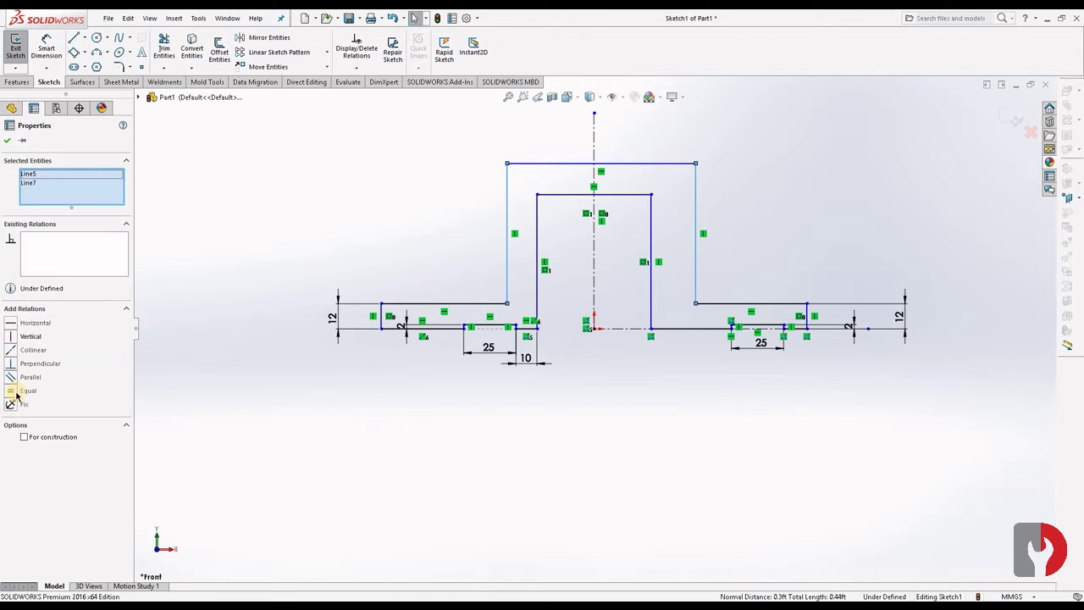
click(193, 348)
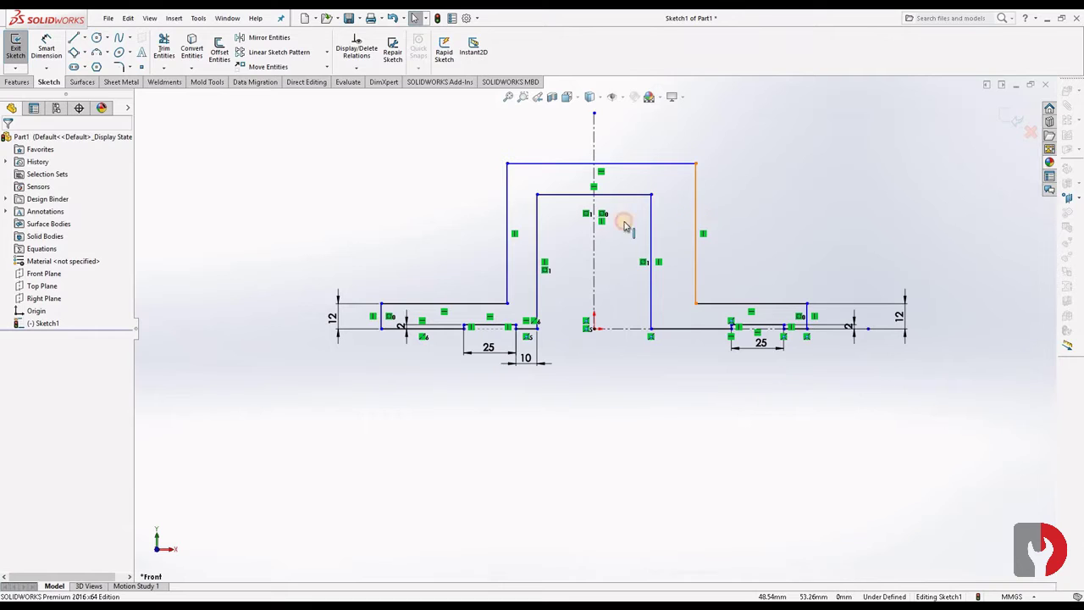
click(512, 225)
ctrl+click(508, 223)
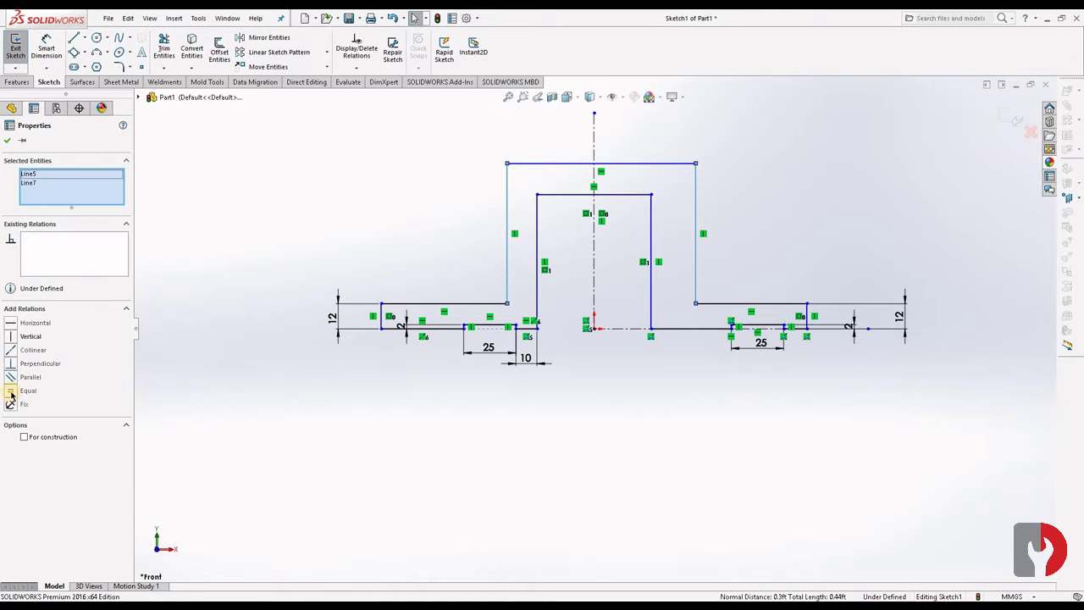
ctrl+click(594, 235)
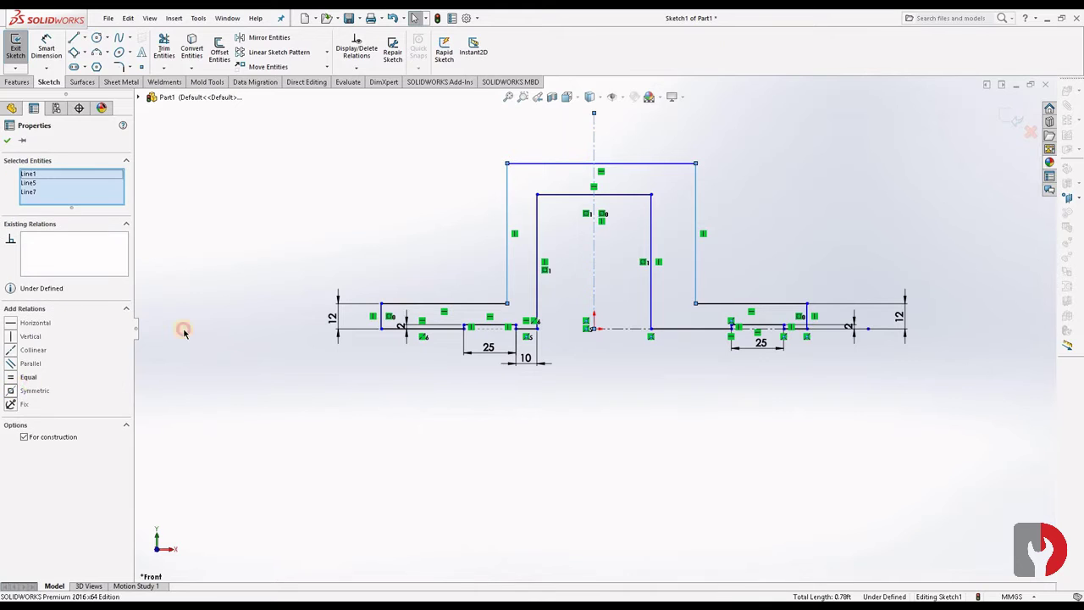
click(338, 216)
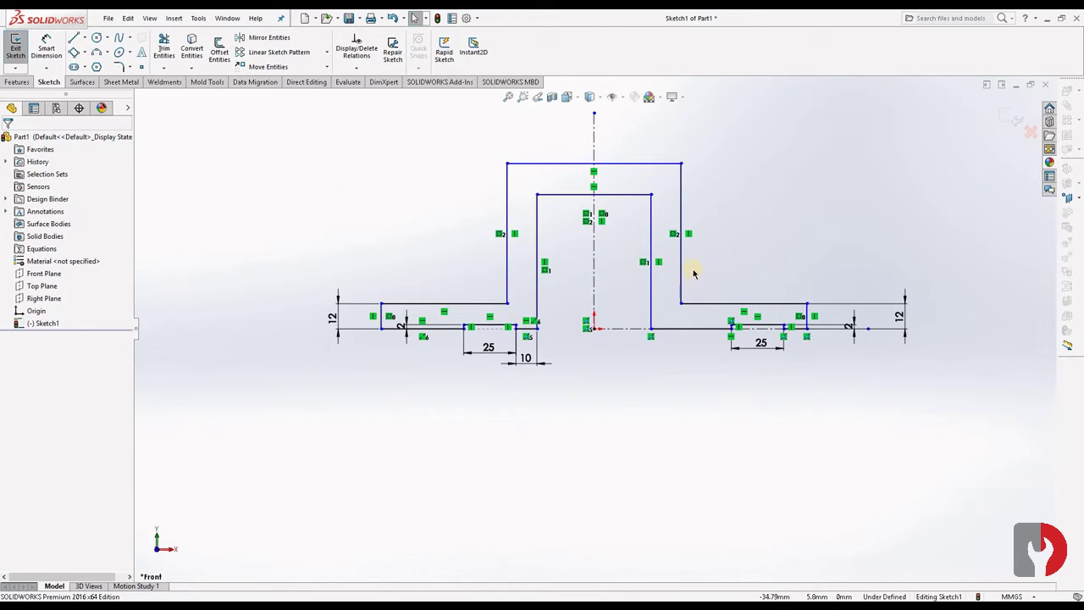
Dimension the lower right base line and the short line beside the right foot to 10 mm
click(51, 51)
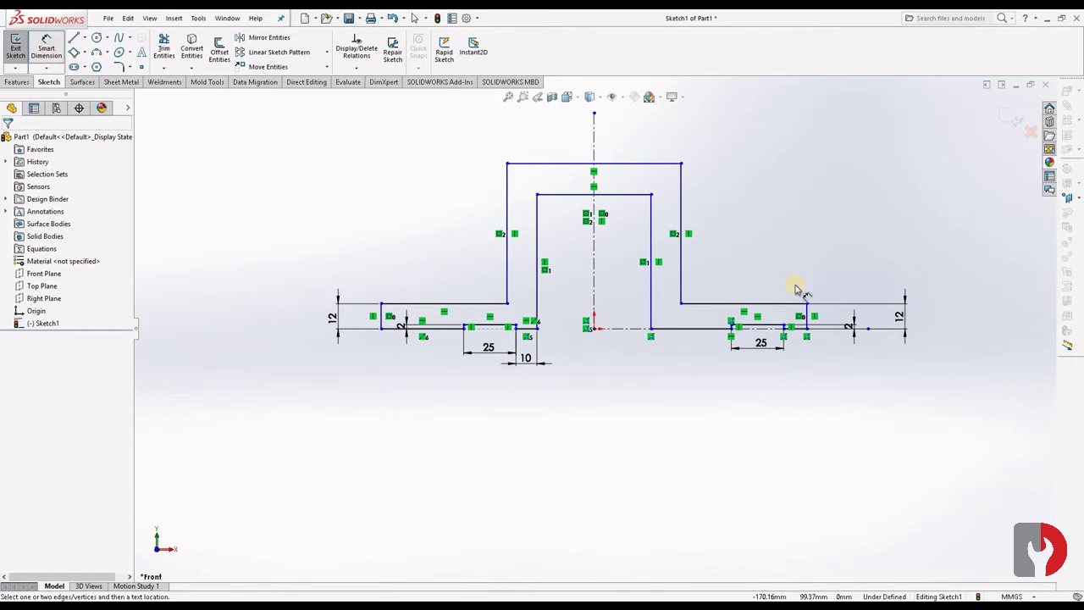
click(690, 328)
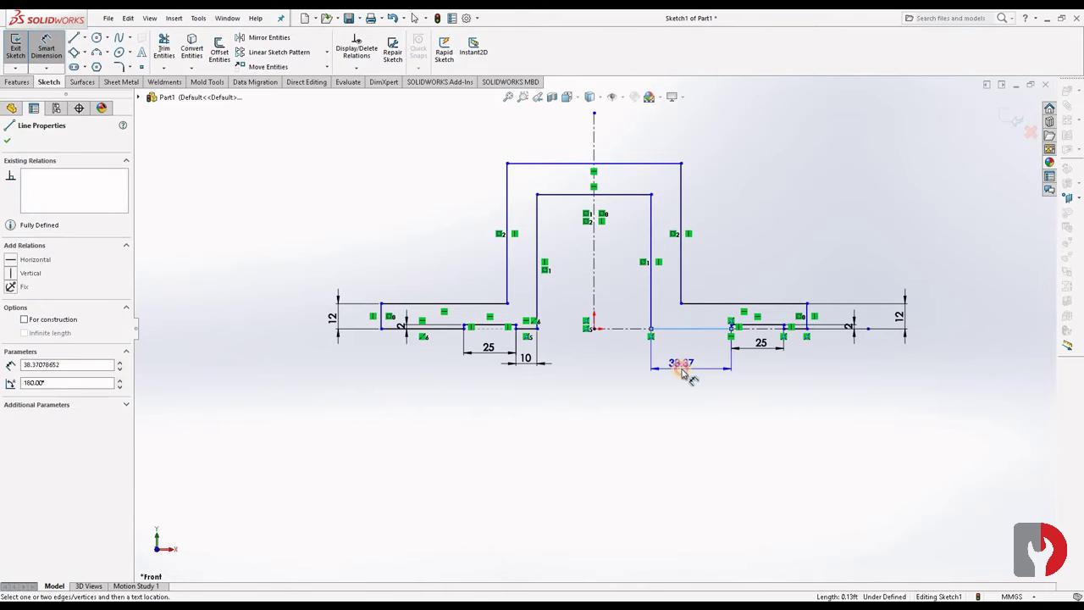
click(683, 371)
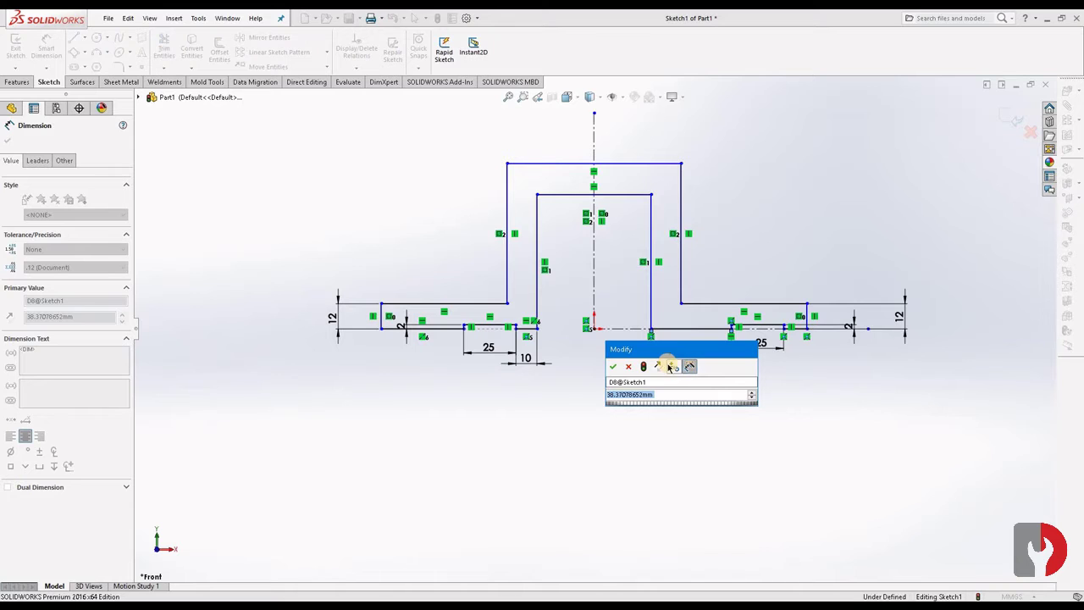
text(10)
key(Return)
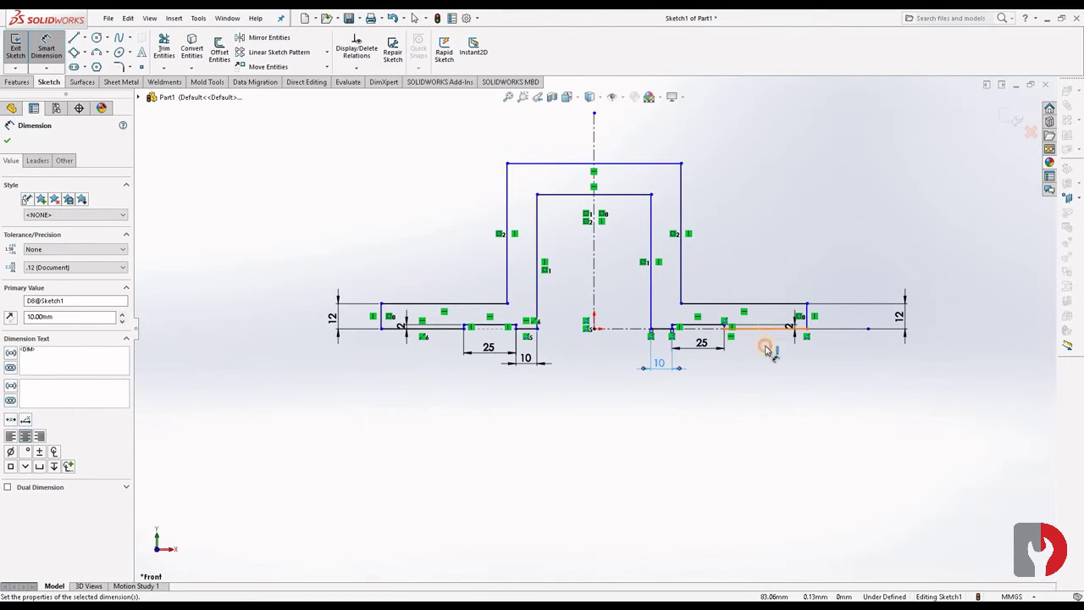
click(766, 348)
click(765, 360)
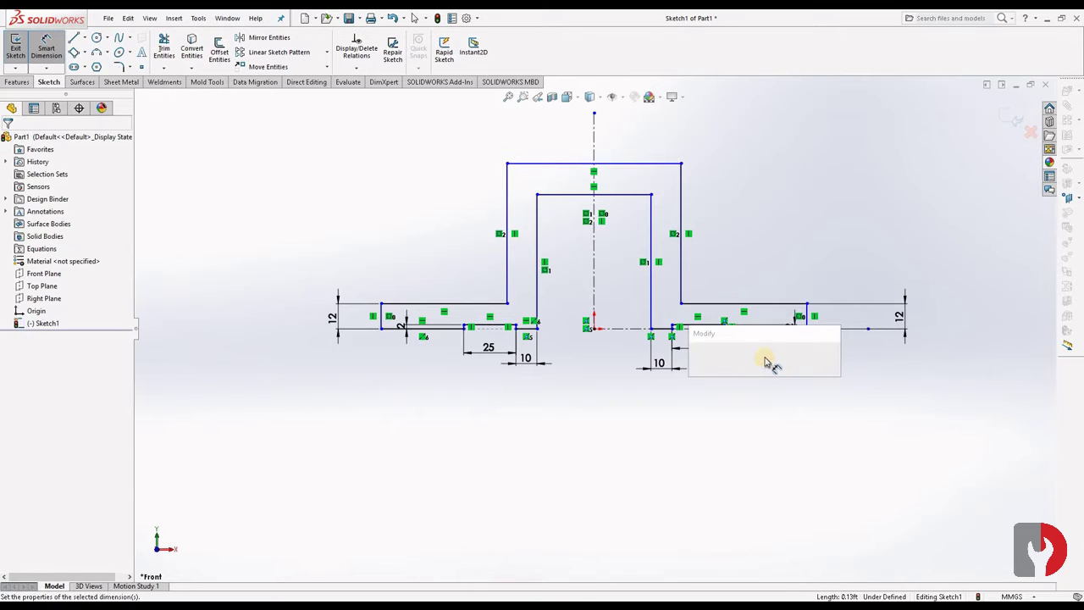
text(10)
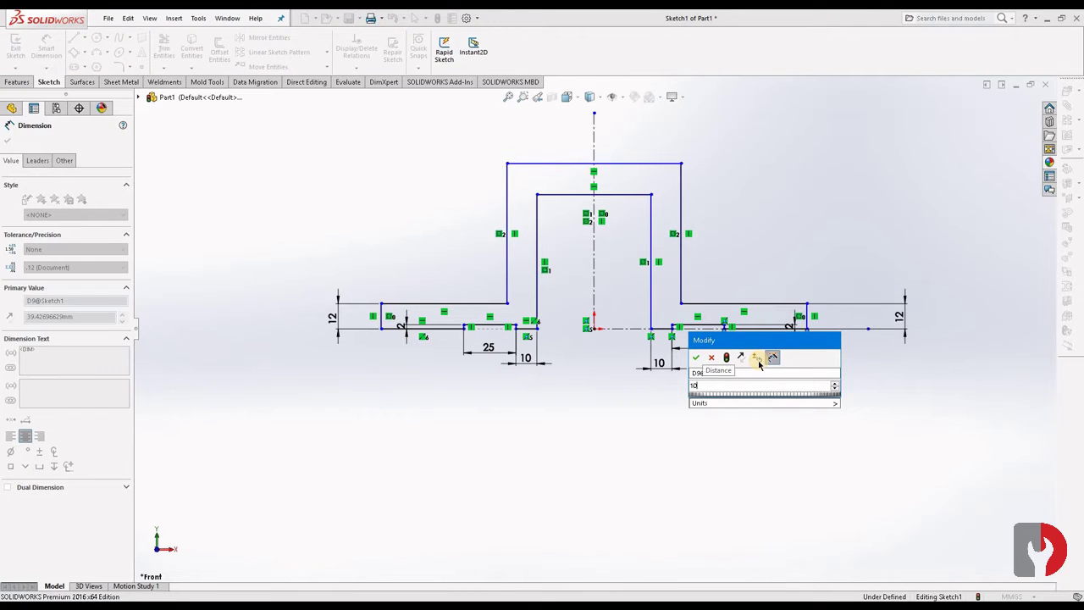
key(Return)
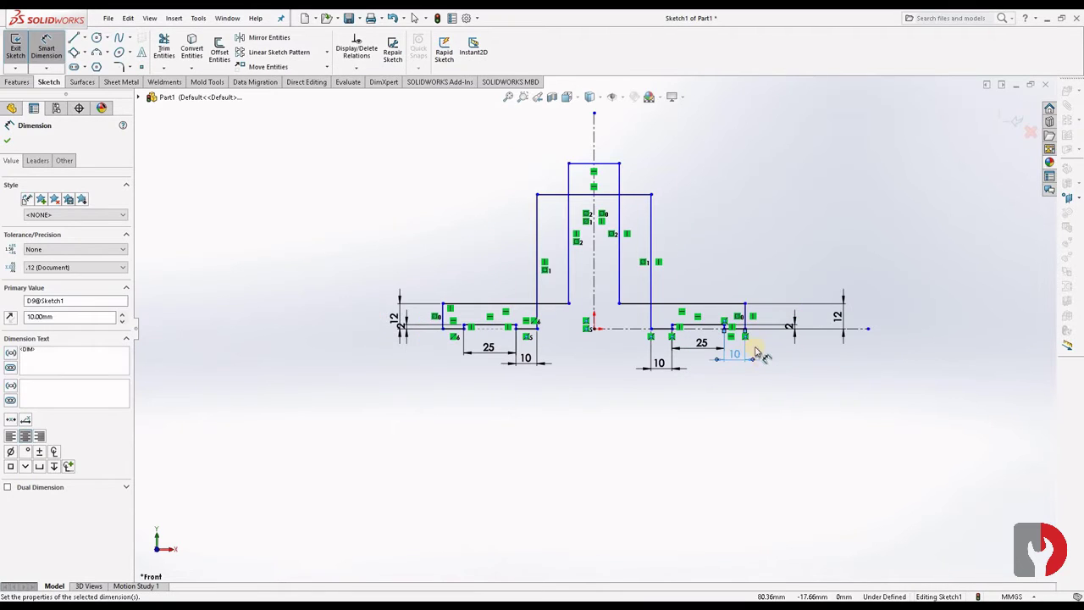
click(811, 374)
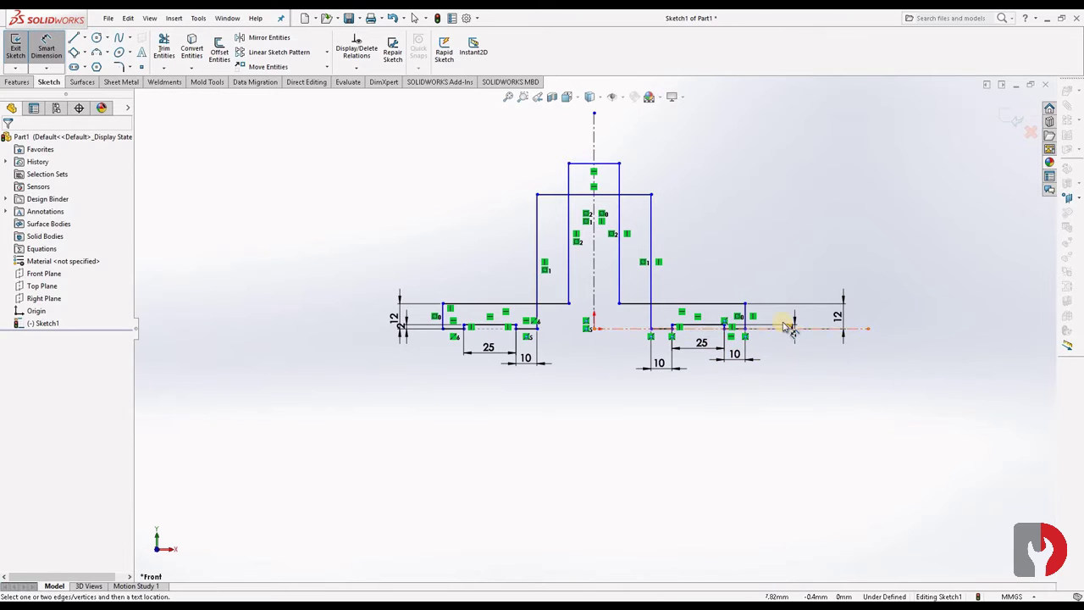
Set the overall foot-to-foot width to 166 mm and drag the outer boss walls wider
click(444, 318)
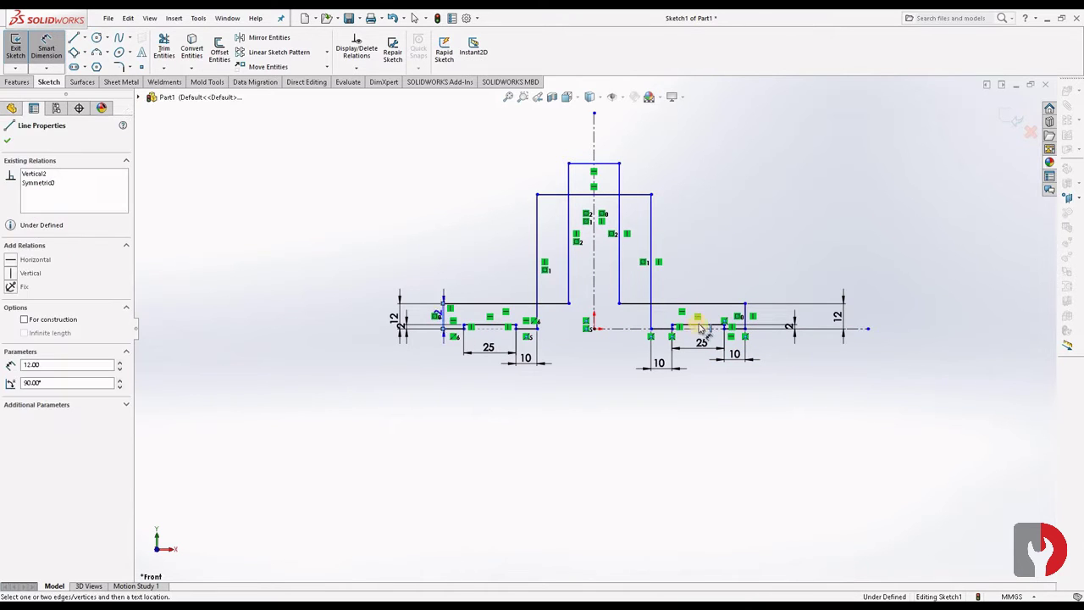
click(745, 320)
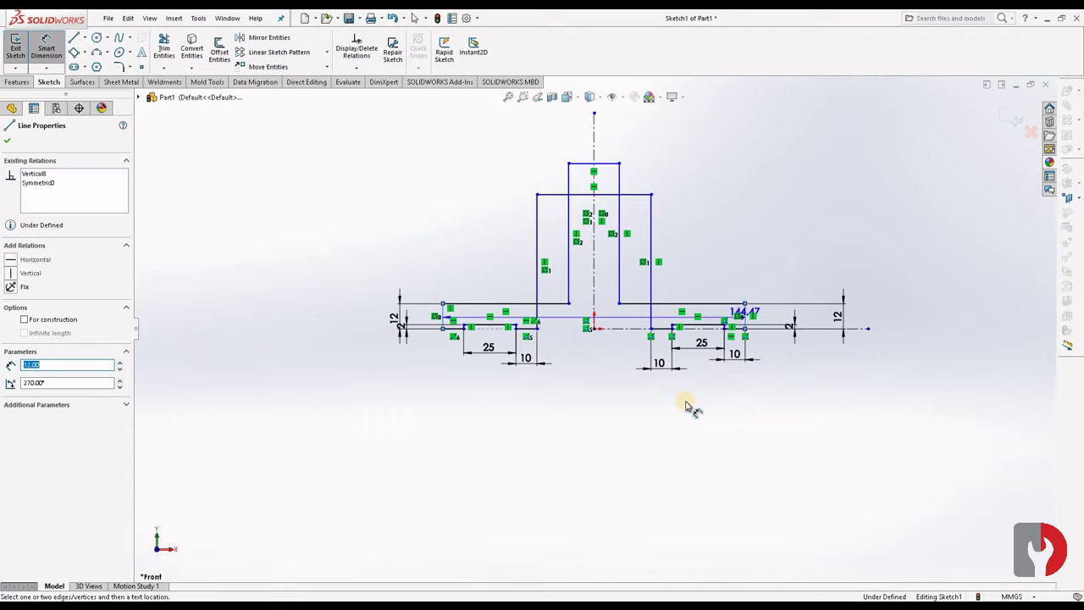
click(599, 412)
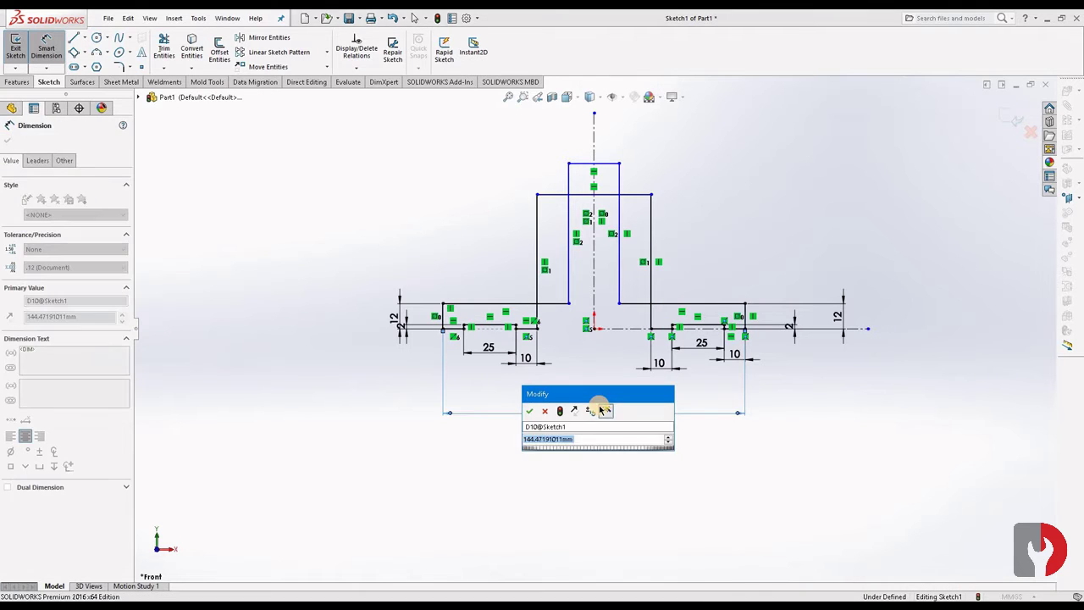
text(166)
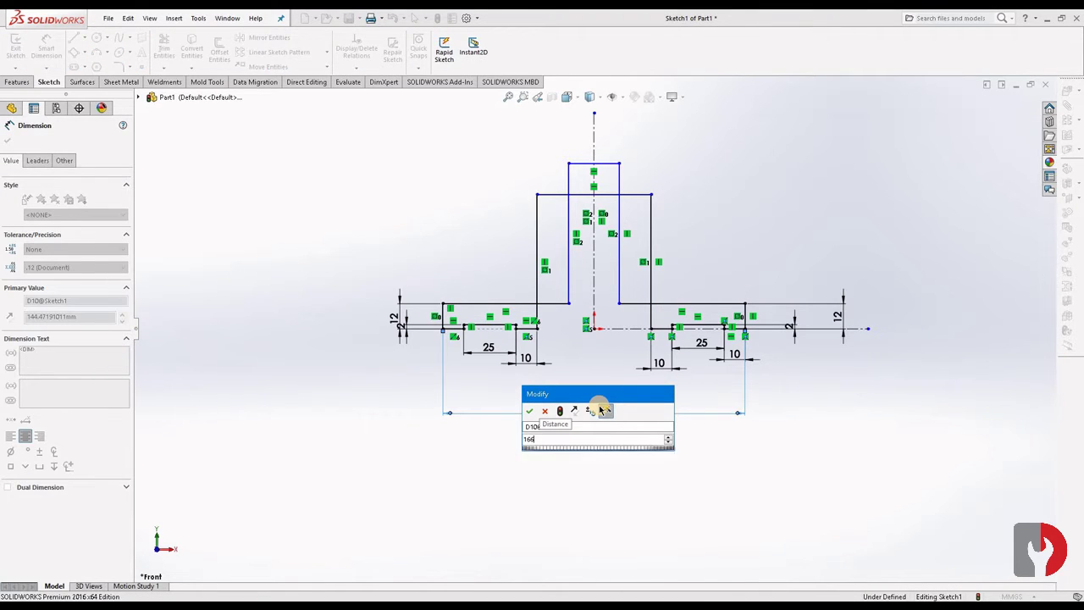
key(Return)
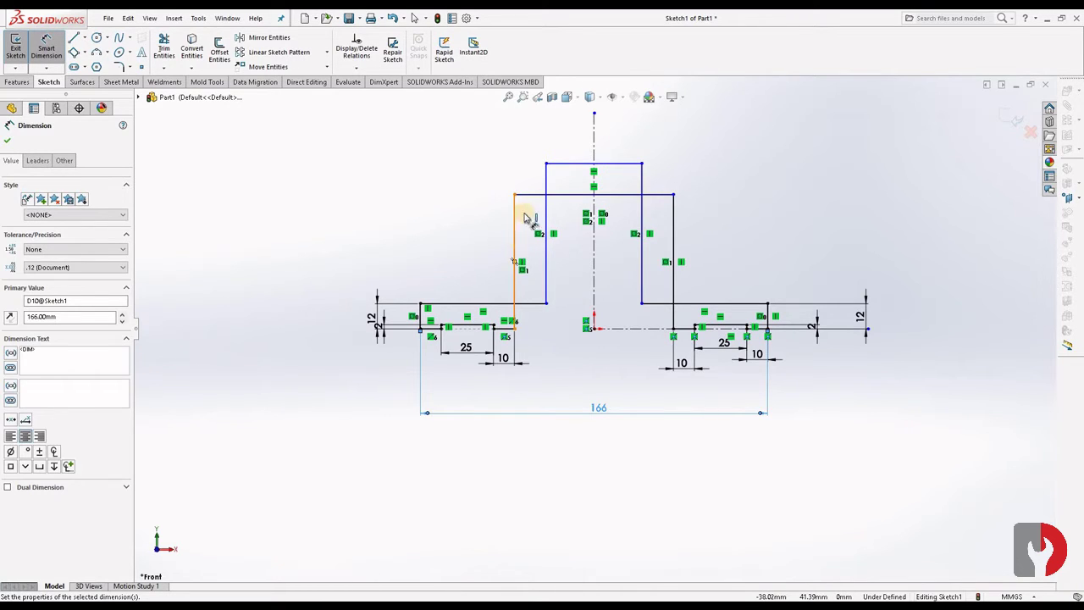
click(546, 183)
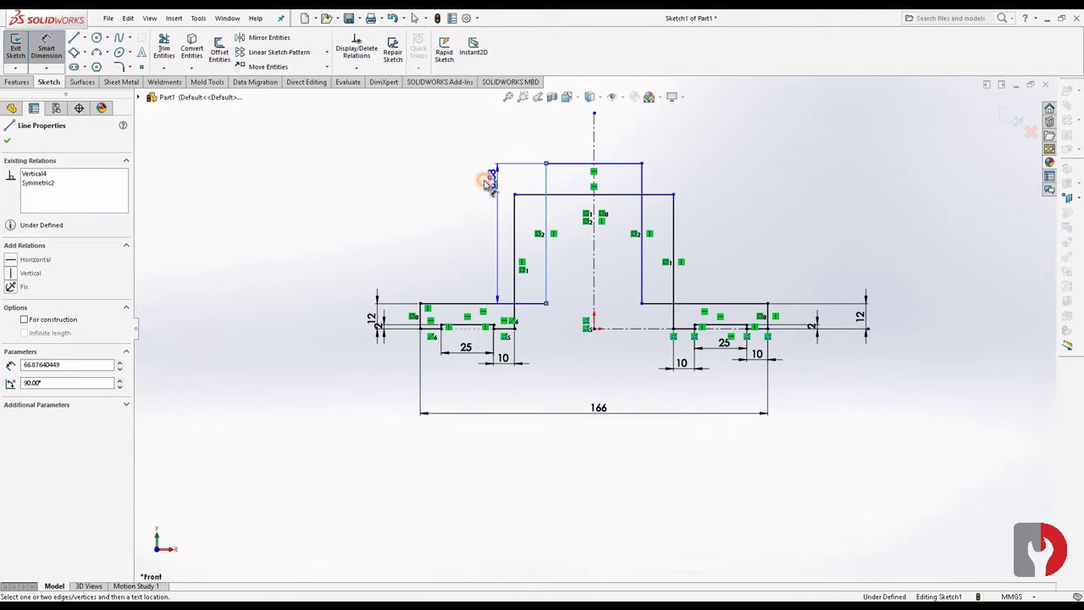
key(Escape)
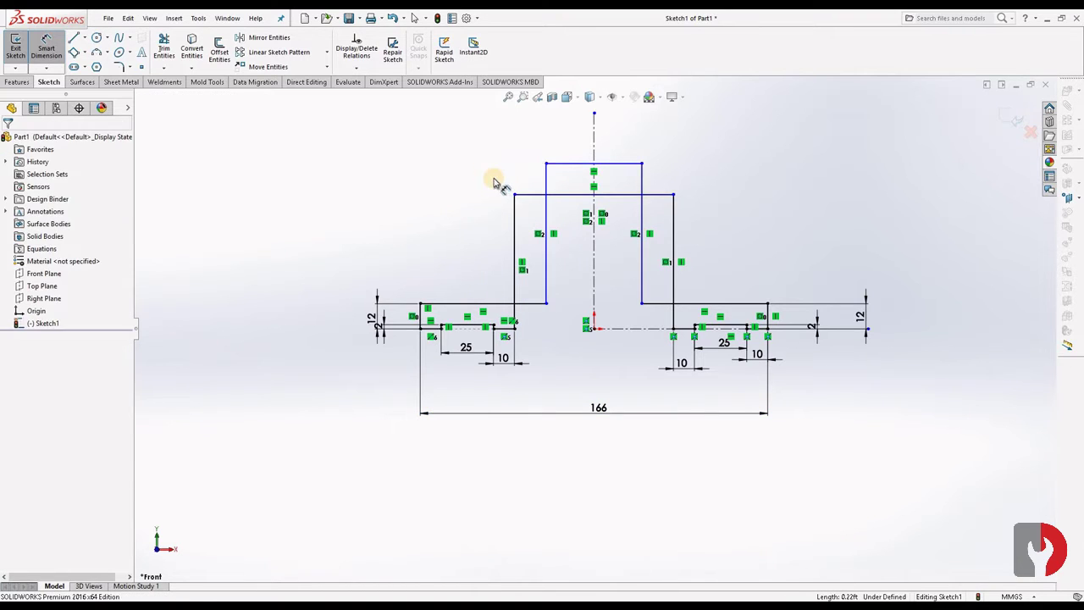
key(Escape)
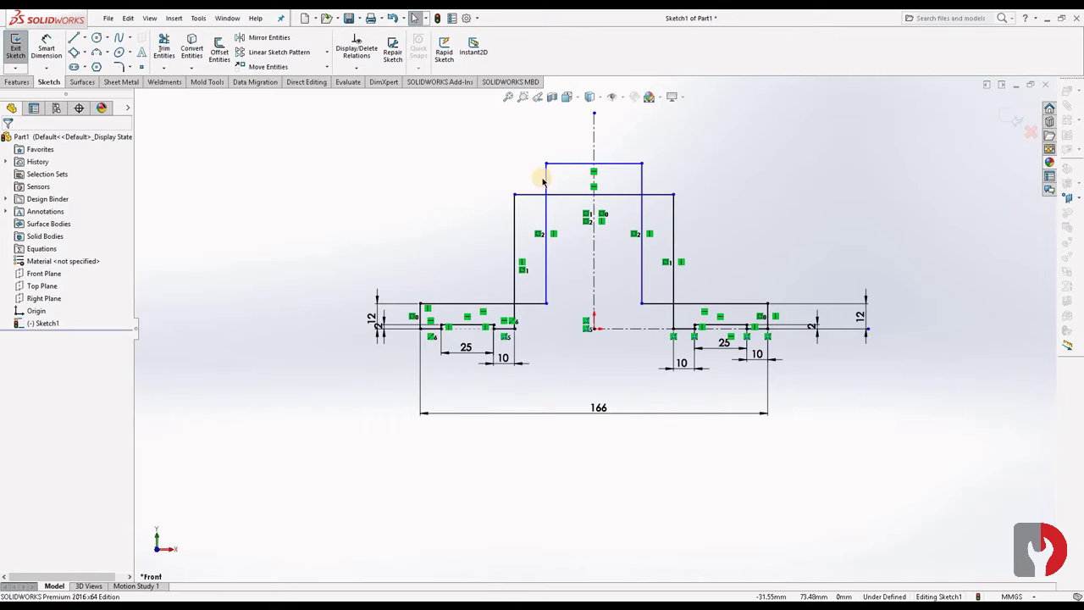
drag(501, 184, 491, 191)
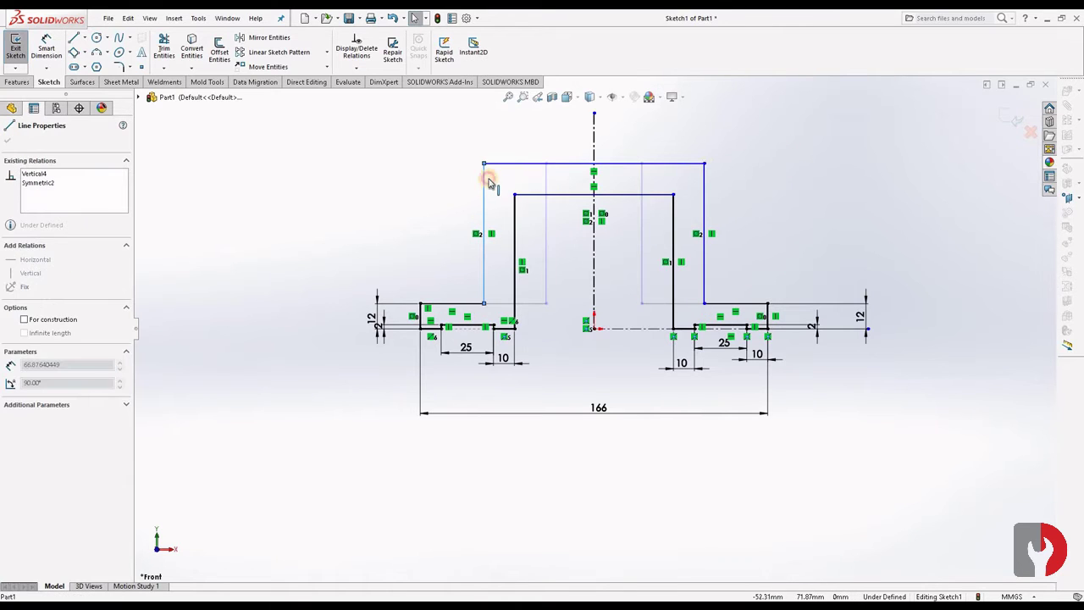
click(688, 488)
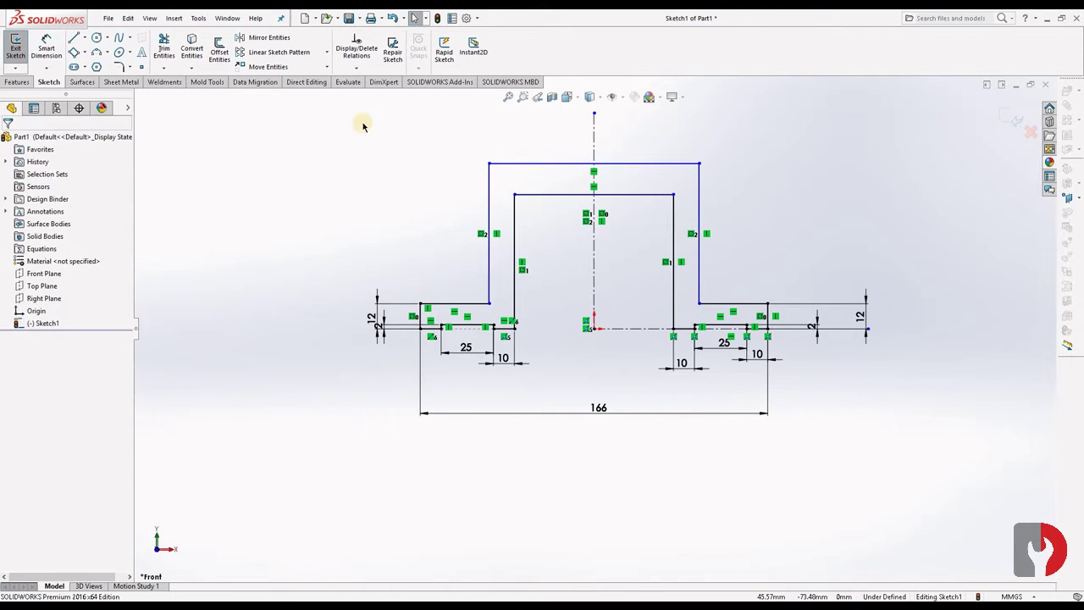
Dimension the top wall and right wall thicknesses to 10 mm each
click(46, 47)
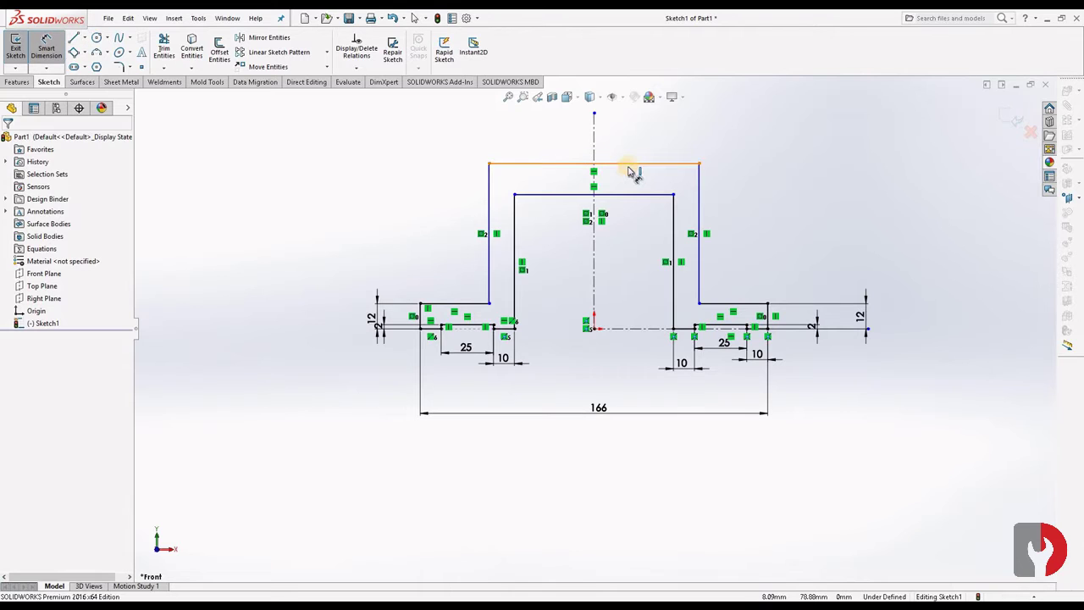
click(624, 195)
click(644, 163)
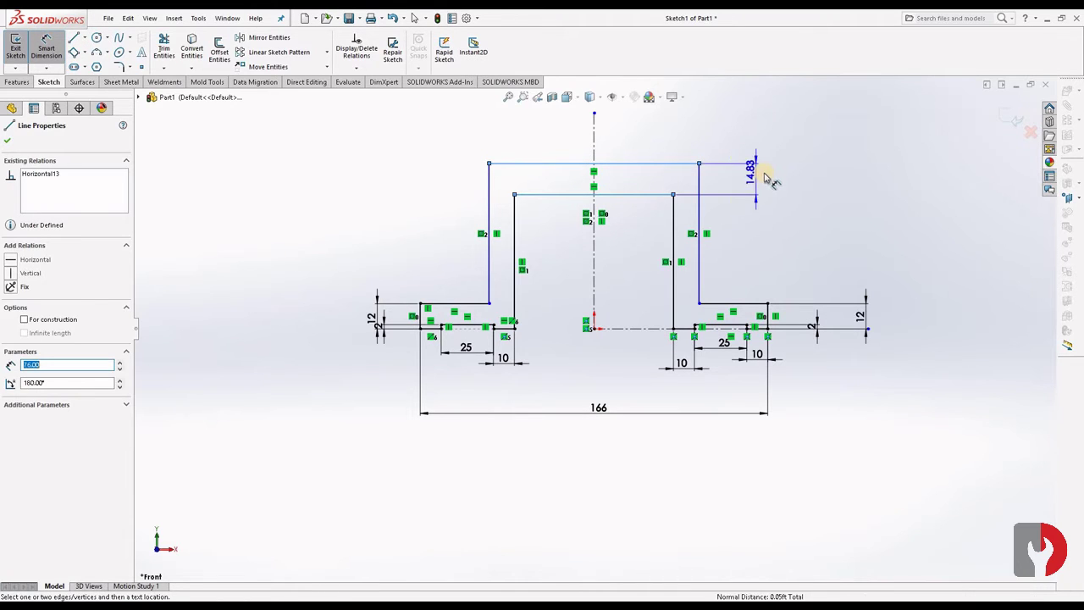
click(761, 182)
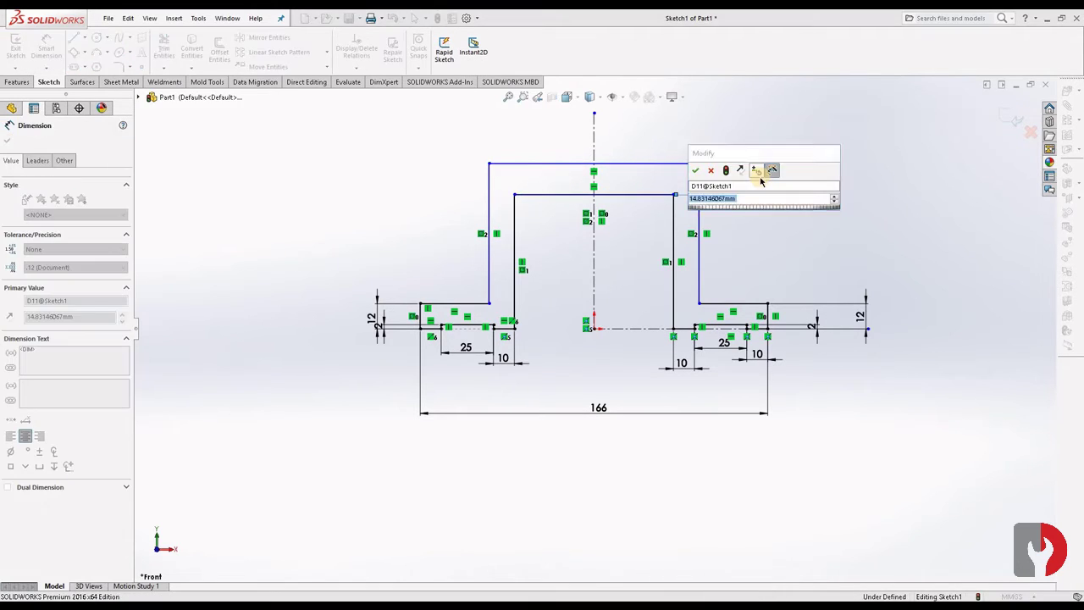
text(1)
key(Return)
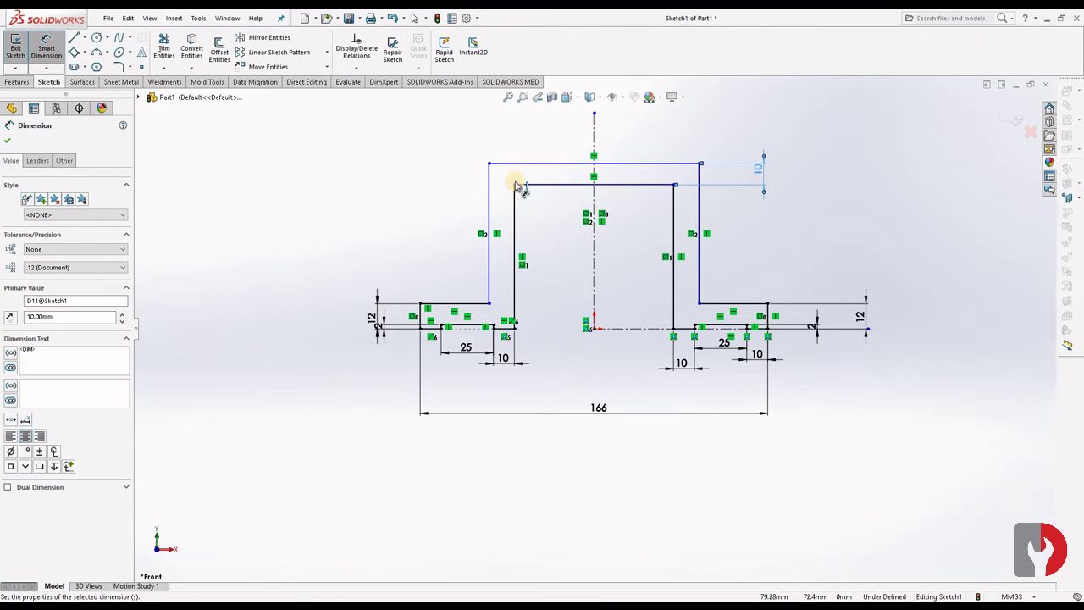
click(684, 229)
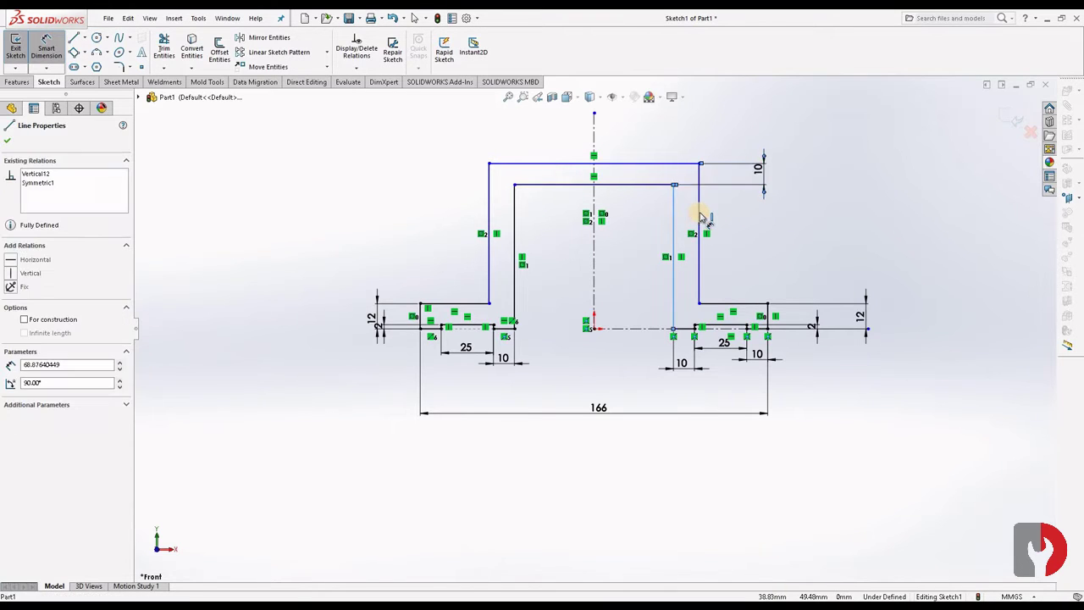
click(699, 213)
click(691, 141)
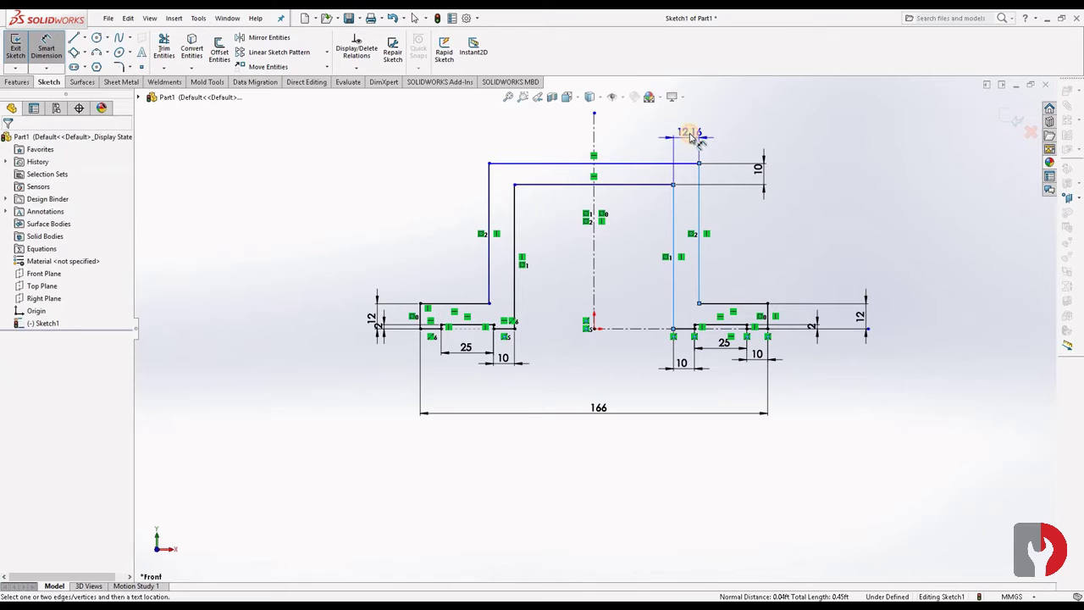
text(10)
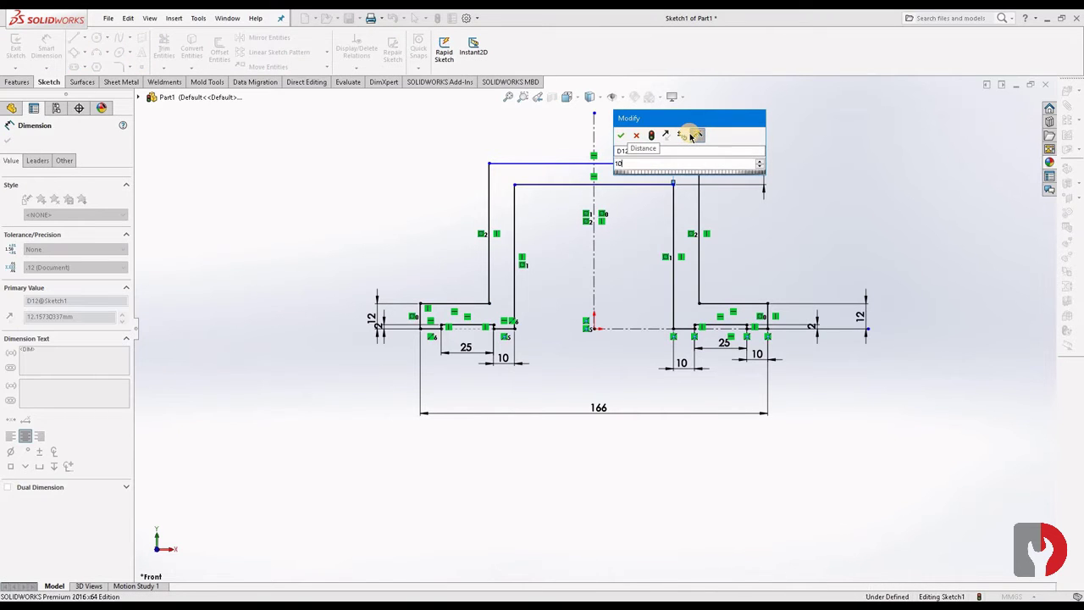
key(Return)
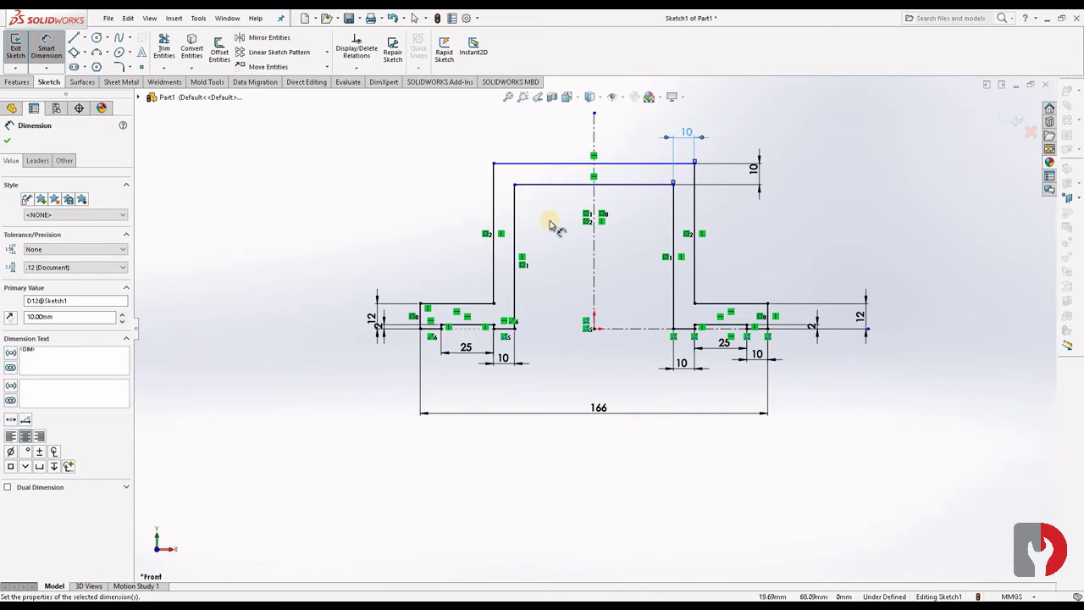
Dimension the height from the left foot top to the inner top line as 43 mm
click(557, 184)
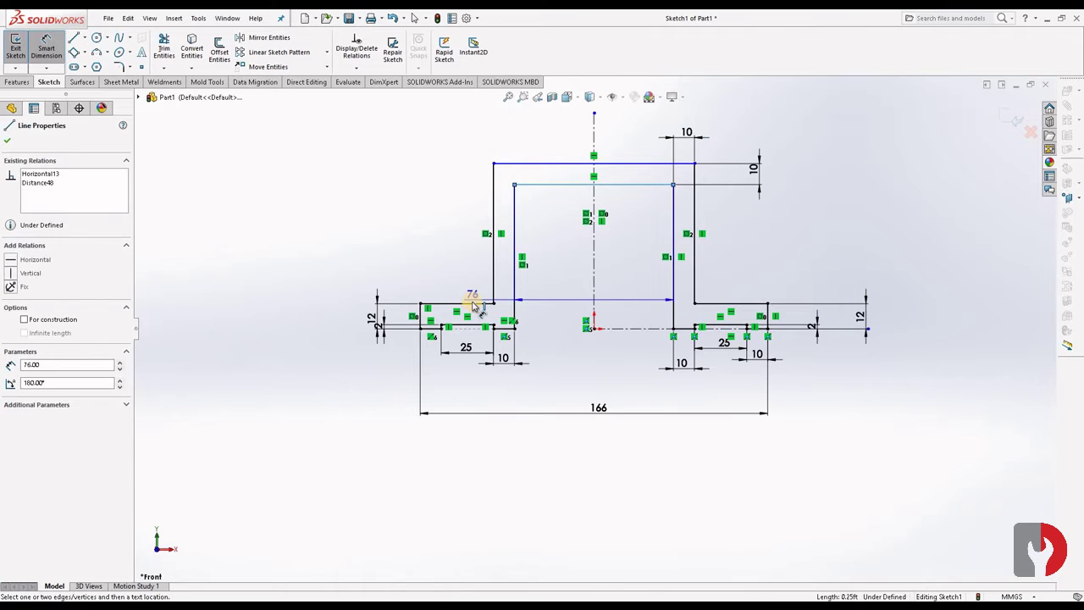
click(433, 274)
click(421, 257)
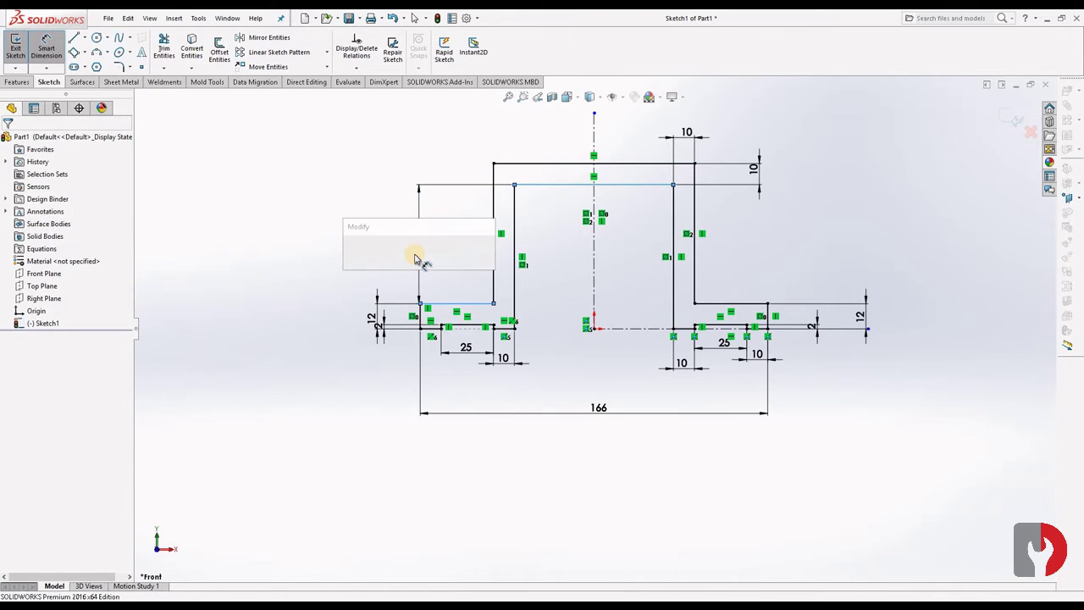
text(43)
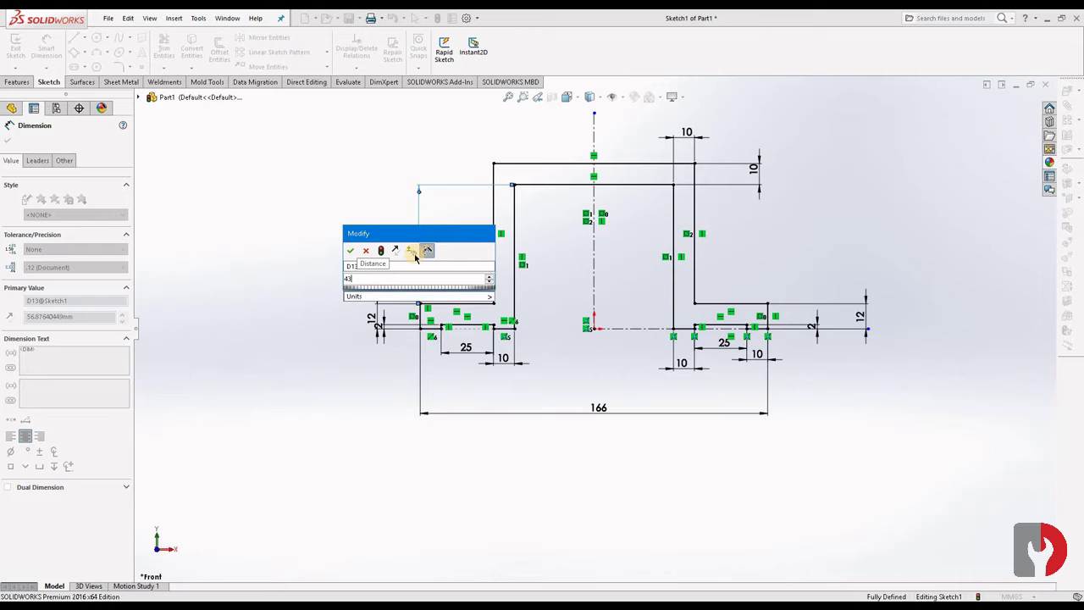
key(Return)
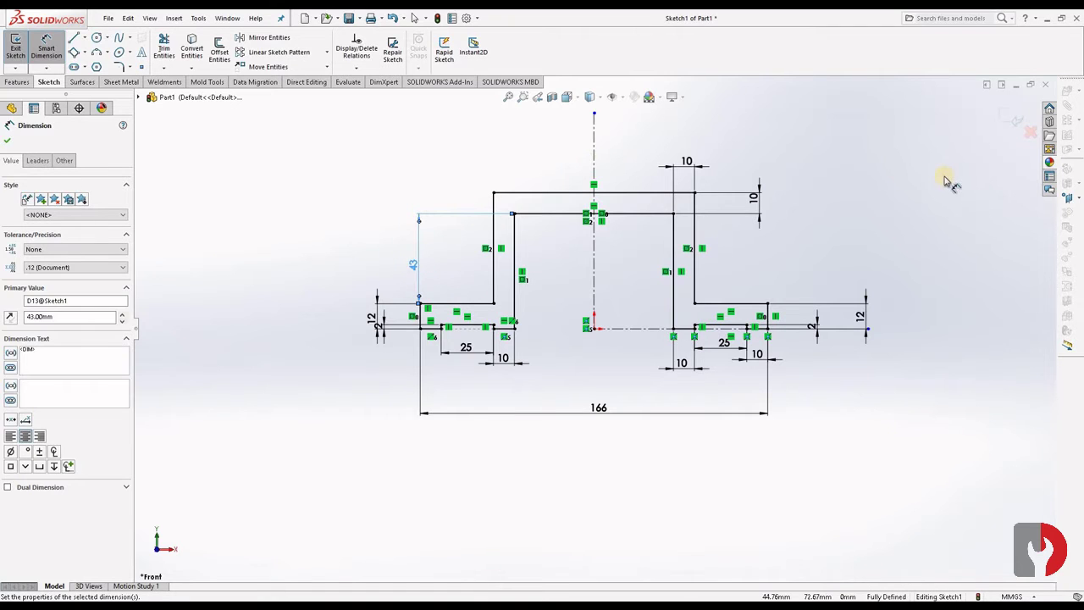
click(943, 181)
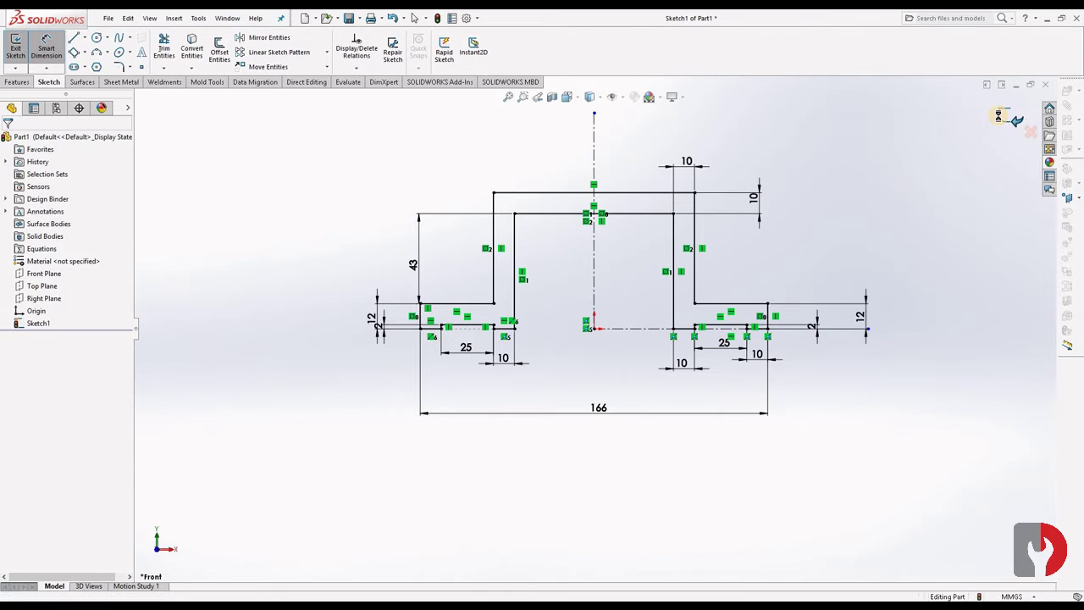
Exit the sketch and extrude the profile 71 mm Mid Plane into a solid
click(999, 117)
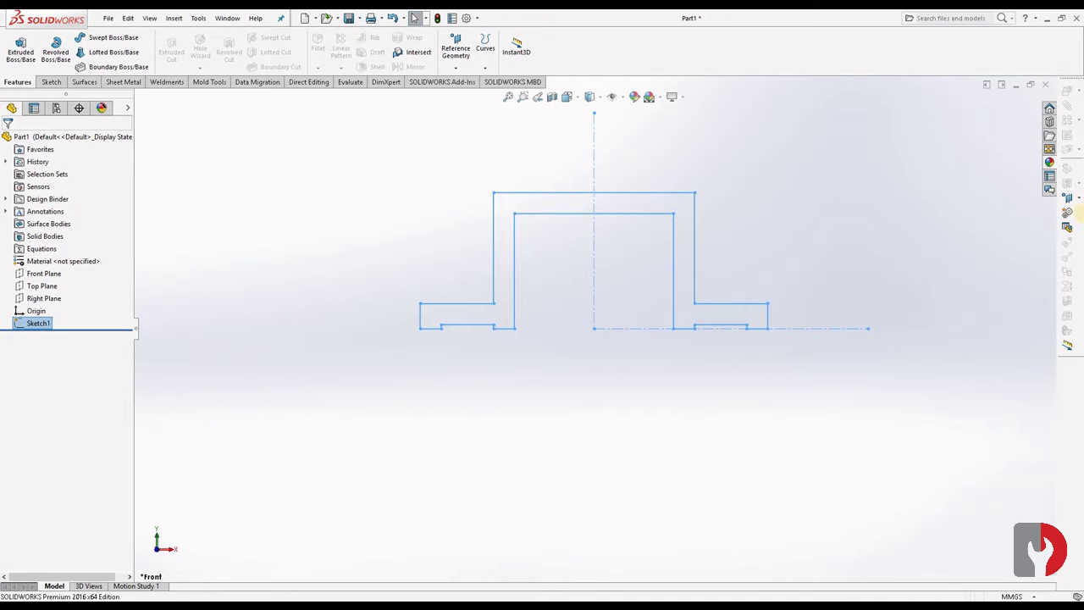
click(21, 58)
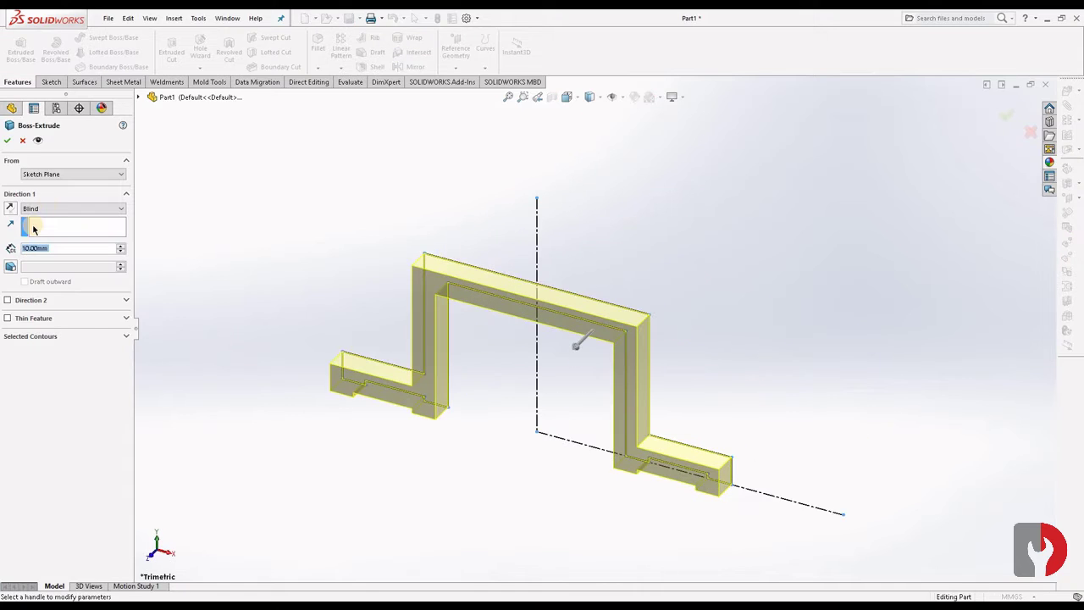
click(43, 209)
click(49, 254)
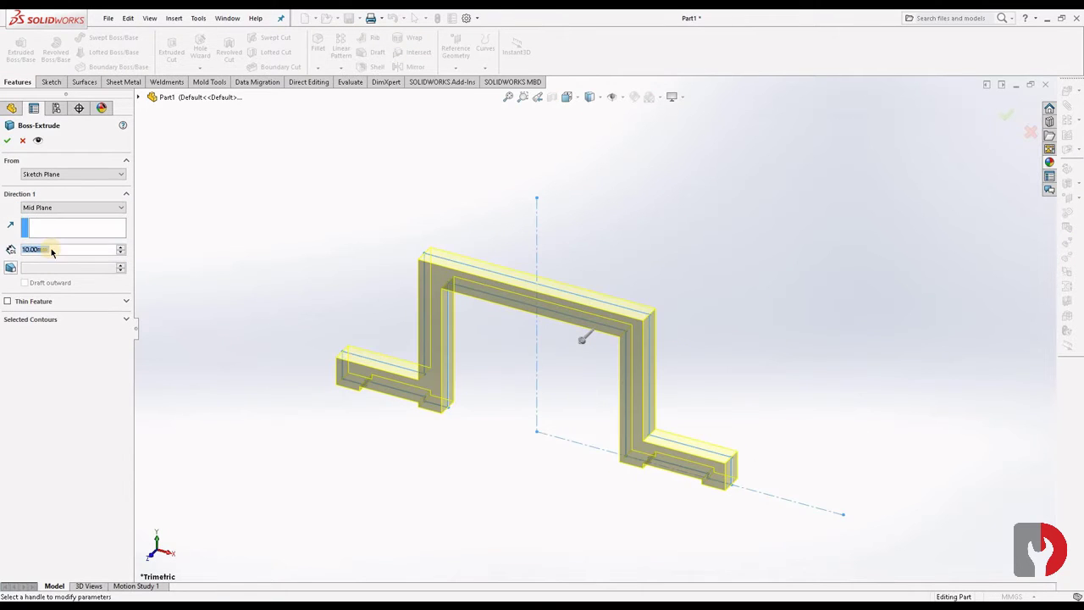
text(71)
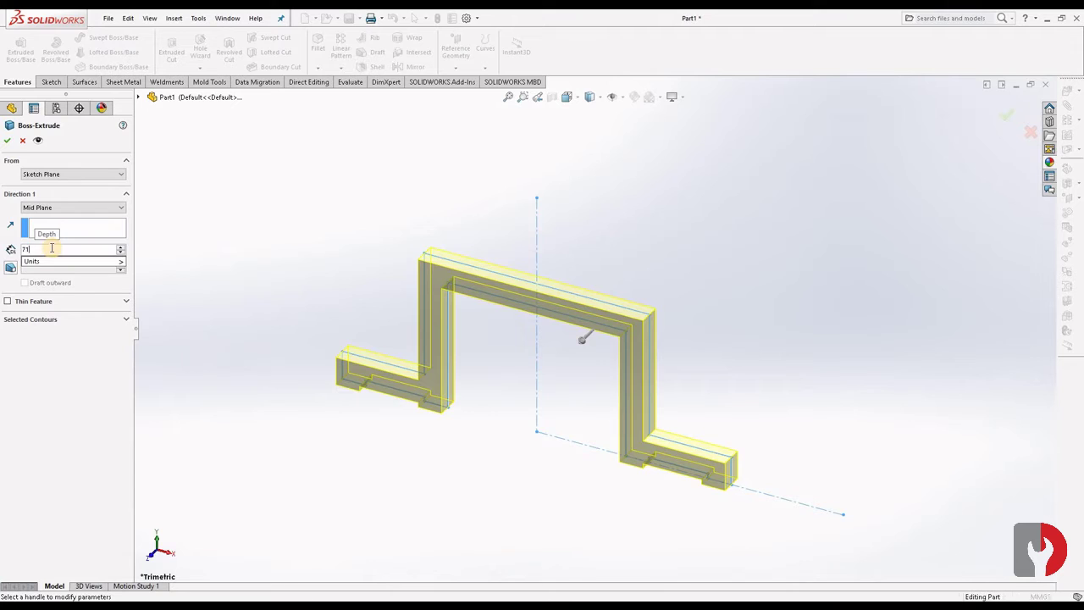
key(Return)
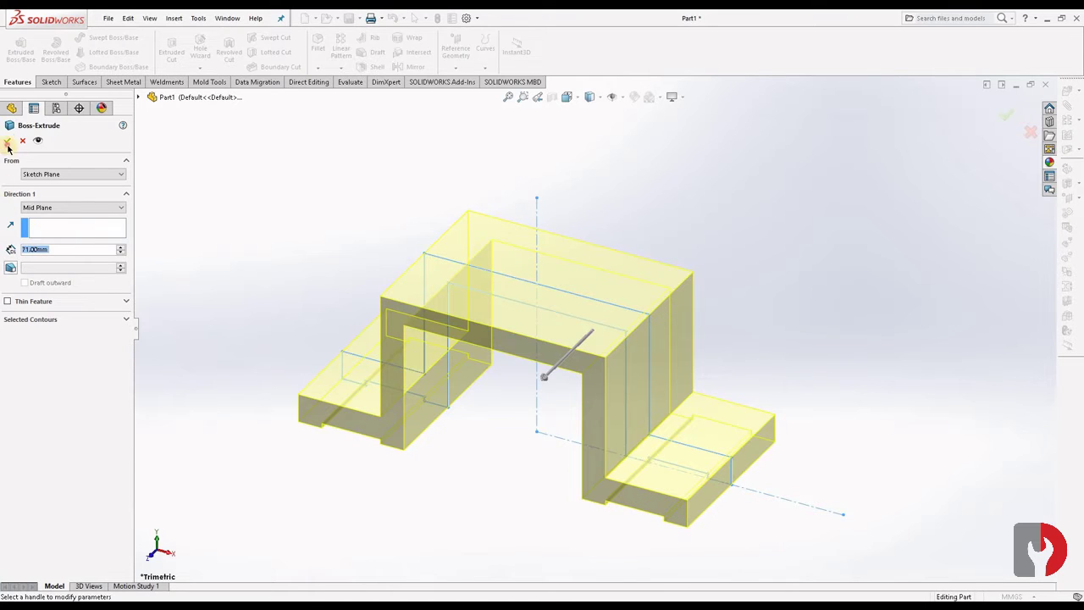
click(7, 143)
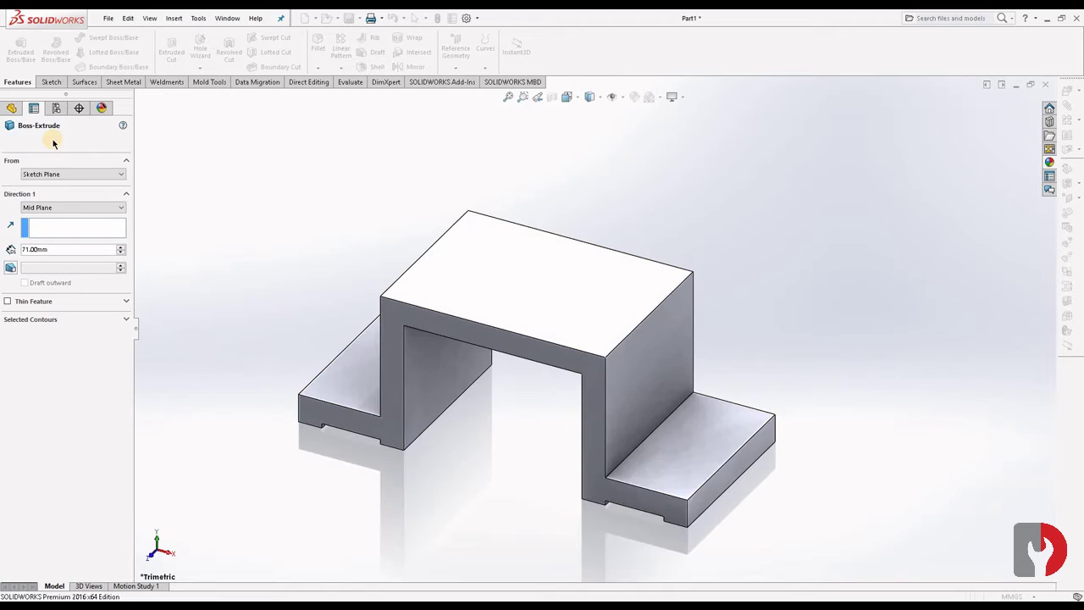
Start a new sketch on the bracket's end face and view it Normal To
scroll(514, 415, up, 2)
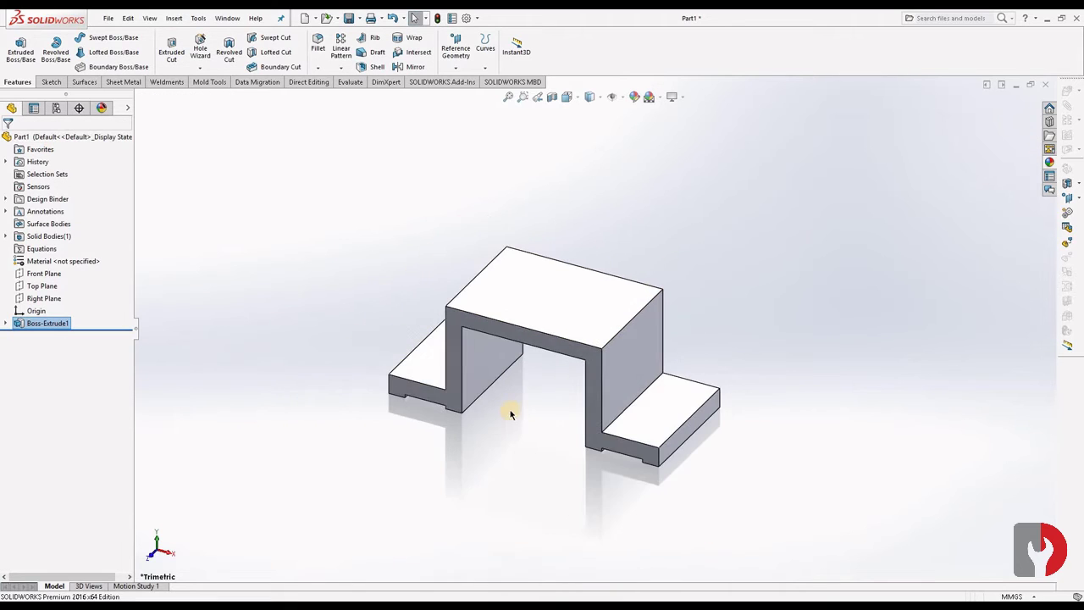
mouse_move(477, 319)
middle_down()
mouse_move(684, 302)
mouse_move(573, 271)
mouse_move(409, 294)
mouse_move(454, 324)
mouse_move(624, 354)
middle_up()
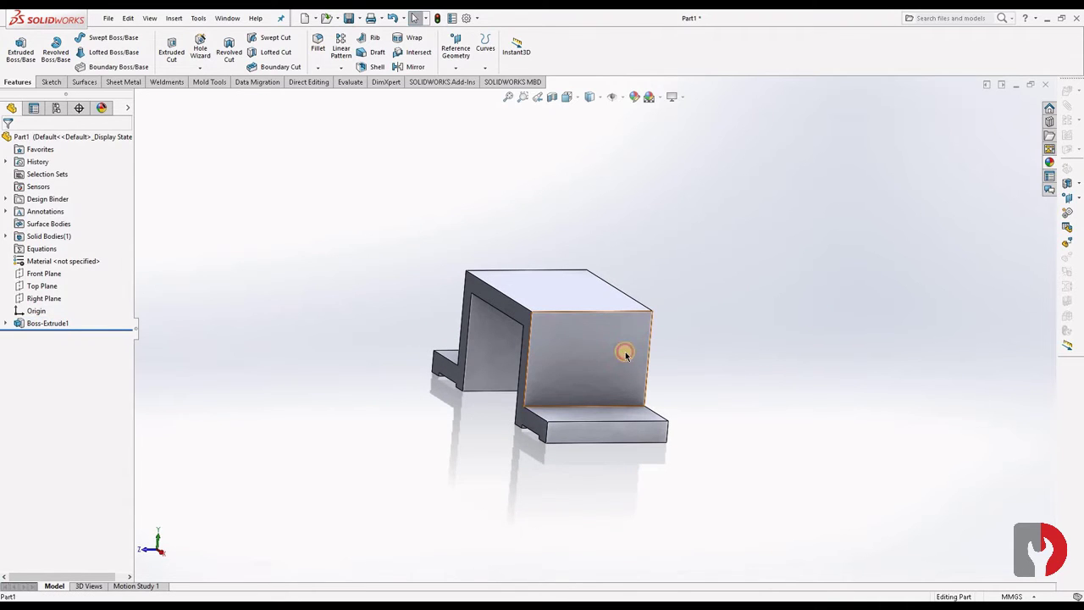
click(624, 353)
click(670, 319)
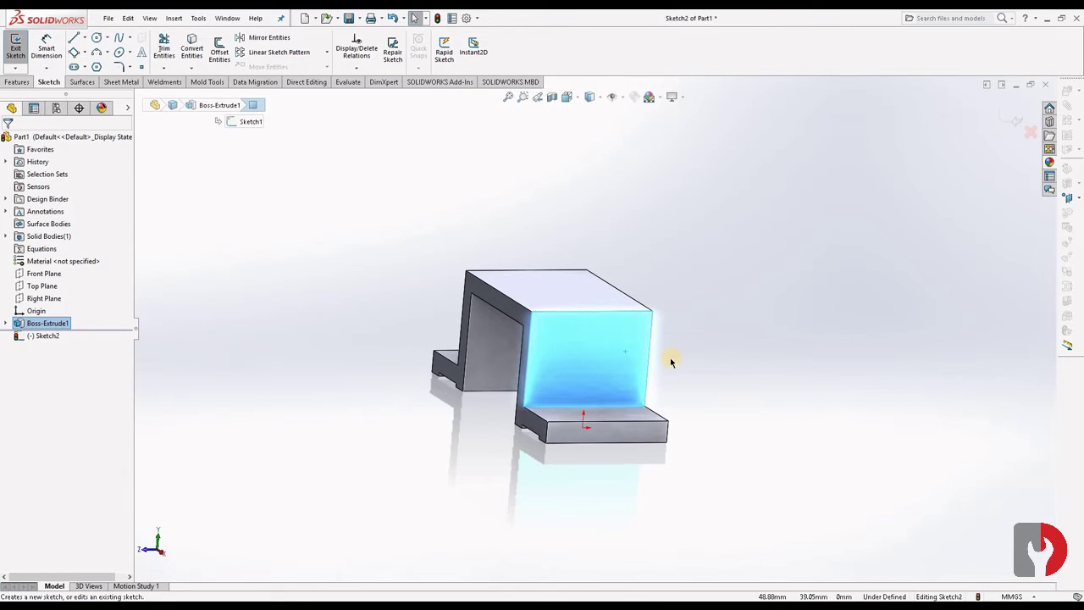
right_click(606, 358)
click(343, 323)
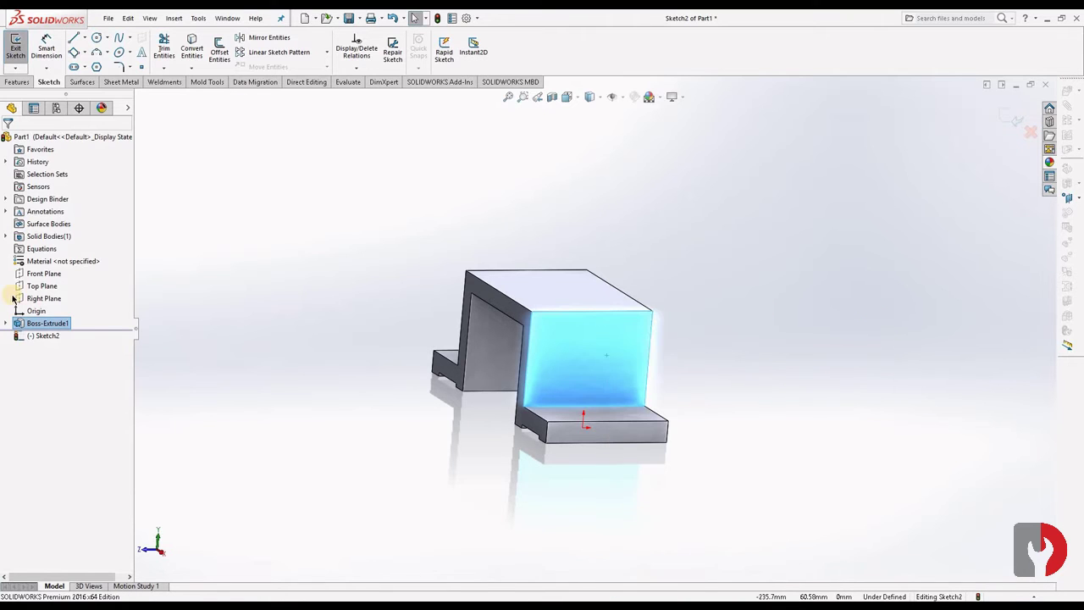
click(36, 336)
right_click(37, 336)
click(56, 320)
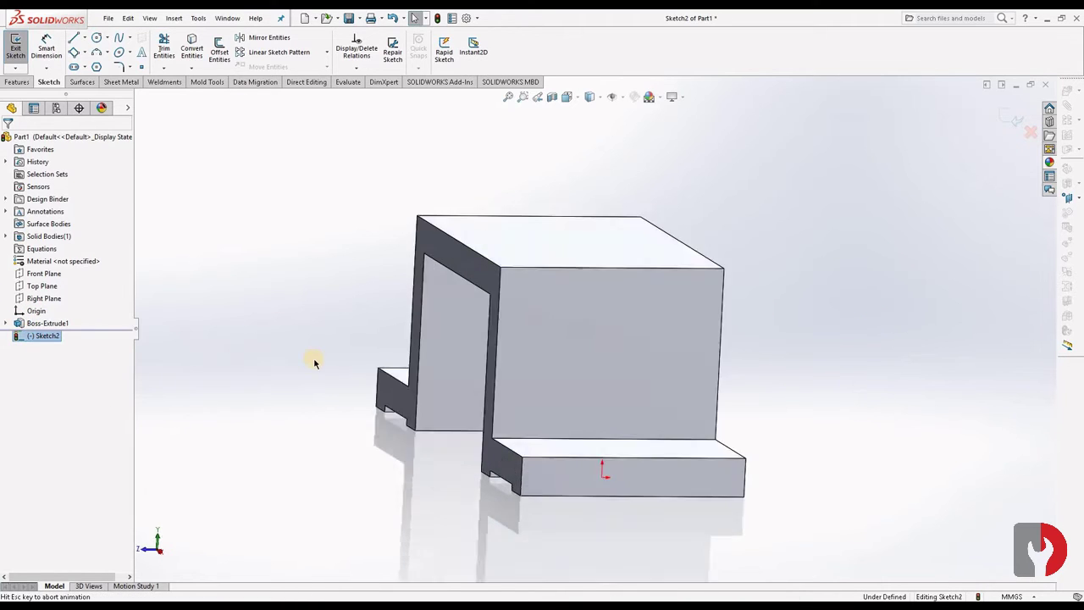
Convert the end face's outline into sketch edges with Convert Entities
click(880, 356)
scroll(627, 300, up, 2)
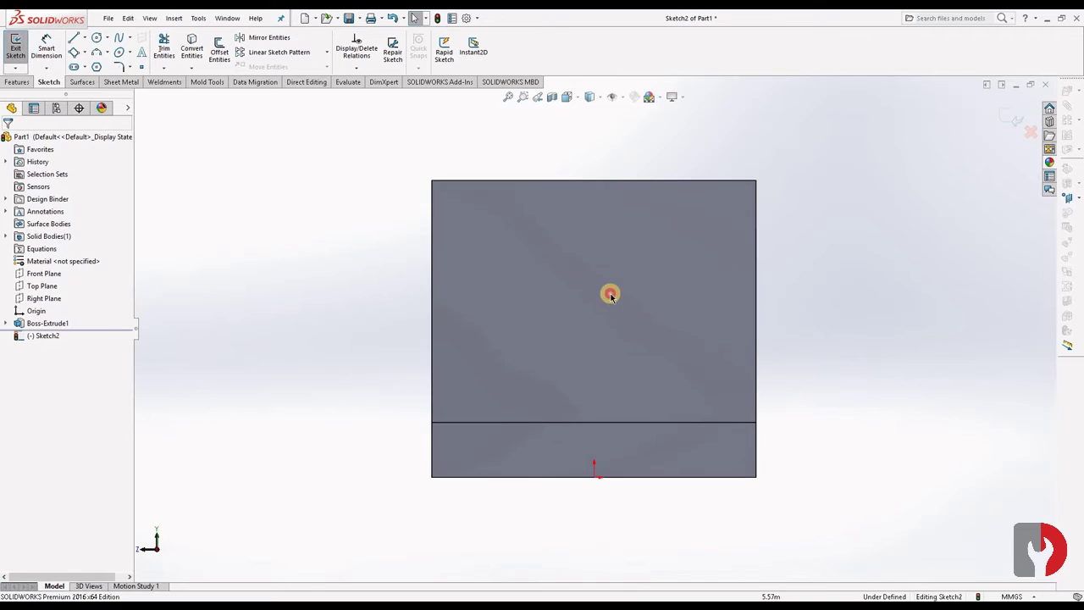
click(609, 293)
click(193, 45)
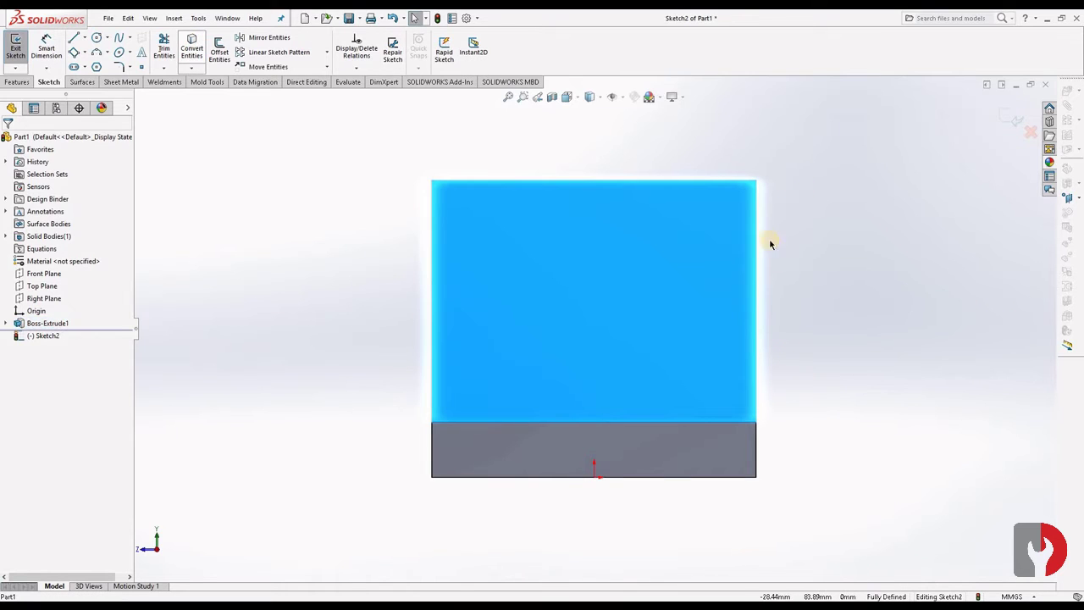
click(833, 263)
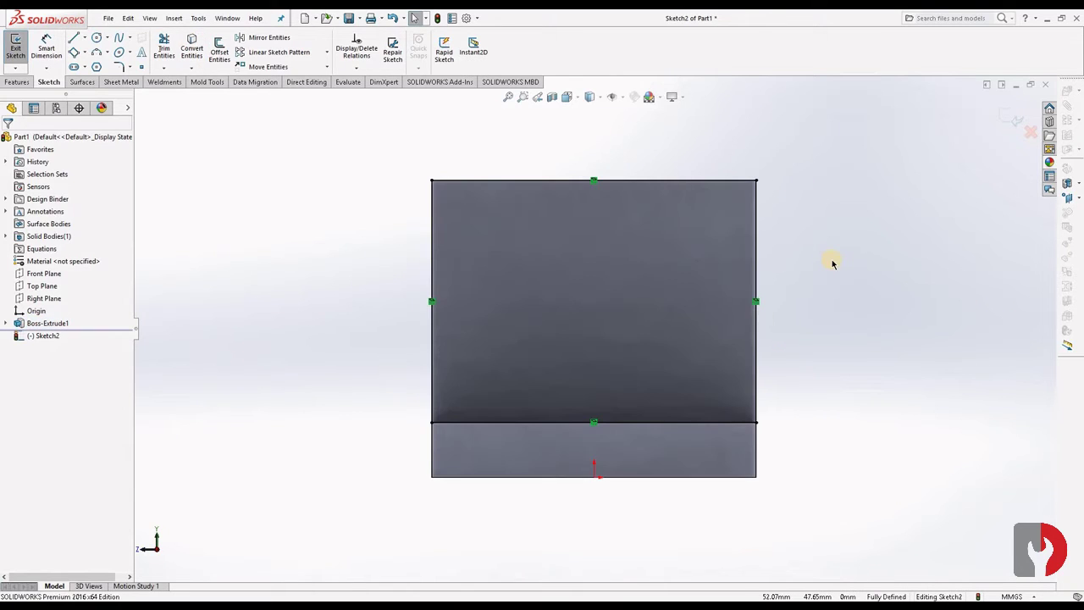
Draw a corner rectangle from the face's top edge down past its lower edge
click(86, 52)
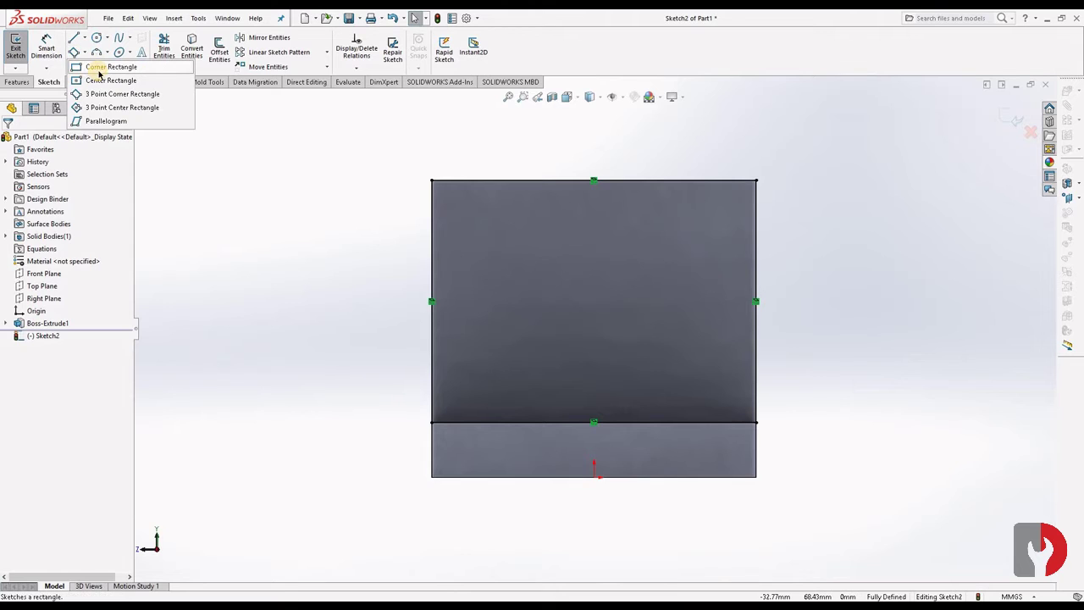
click(102, 69)
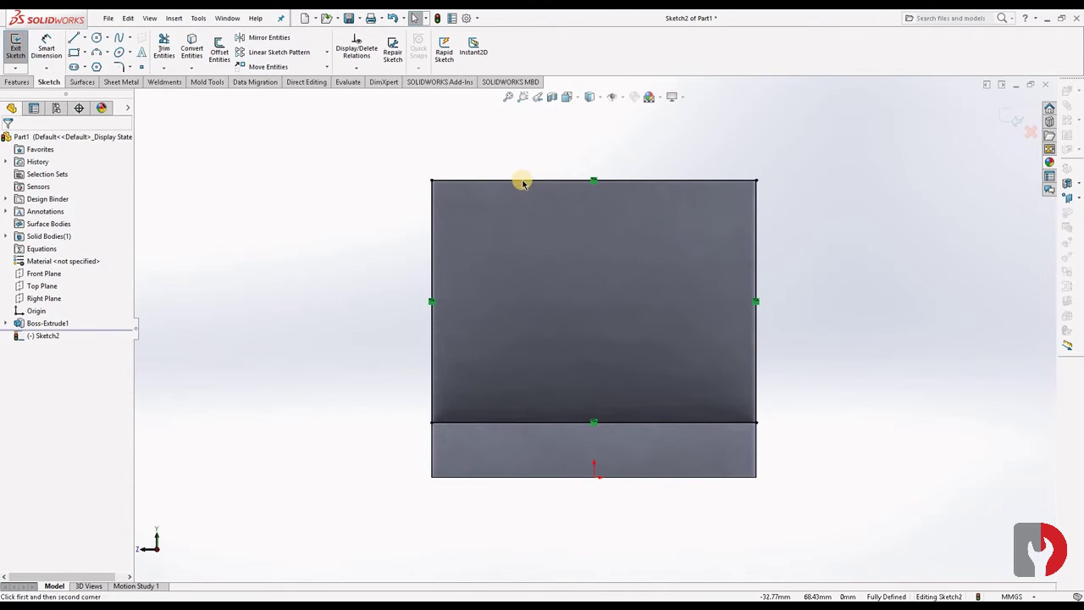
click(520, 181)
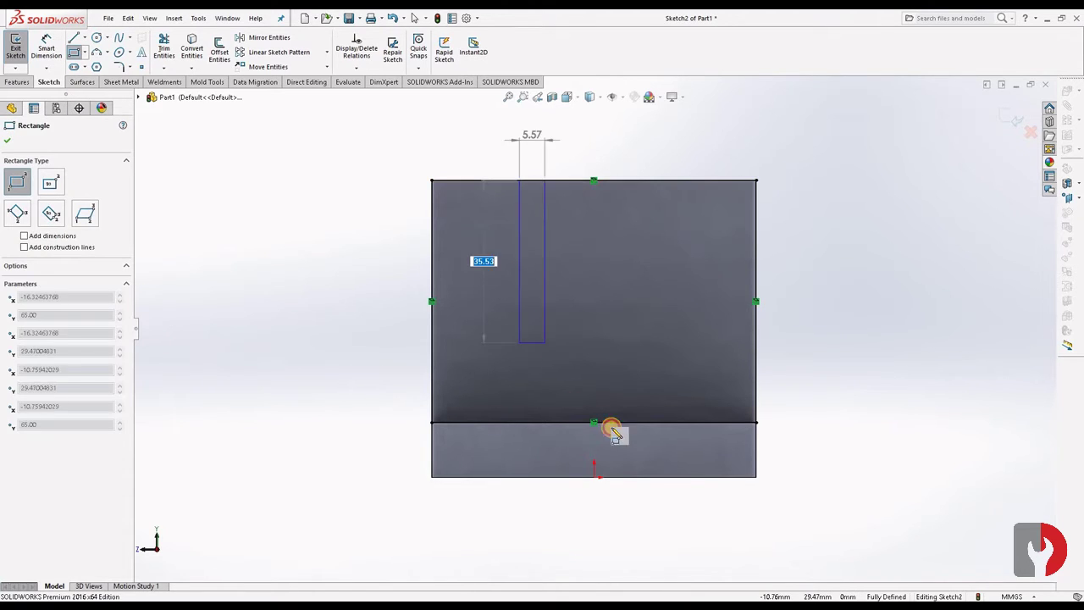
click(668, 422)
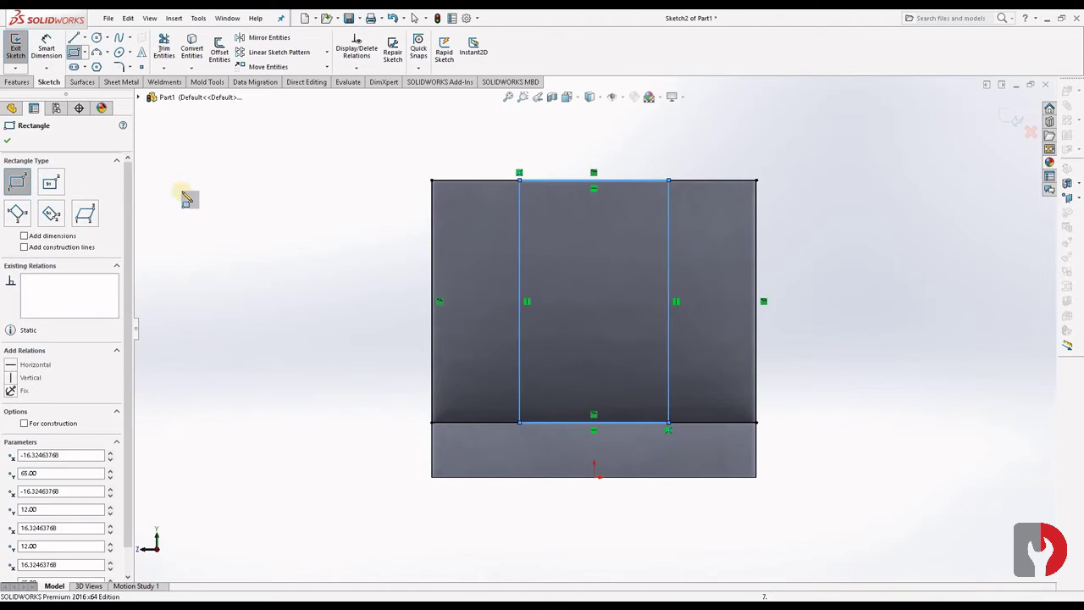
click(641, 184)
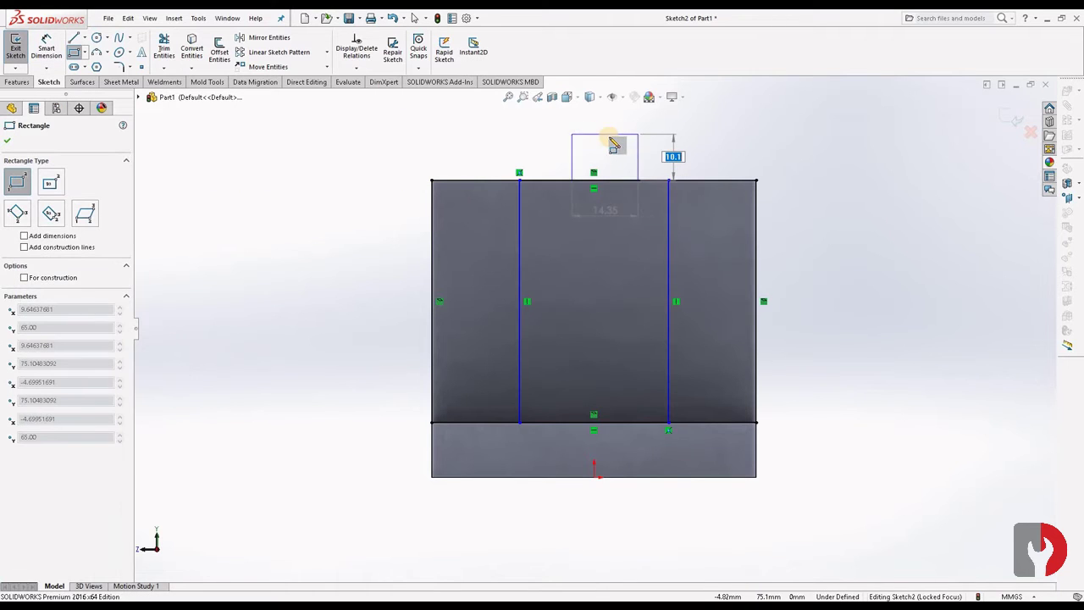
key(Escape)
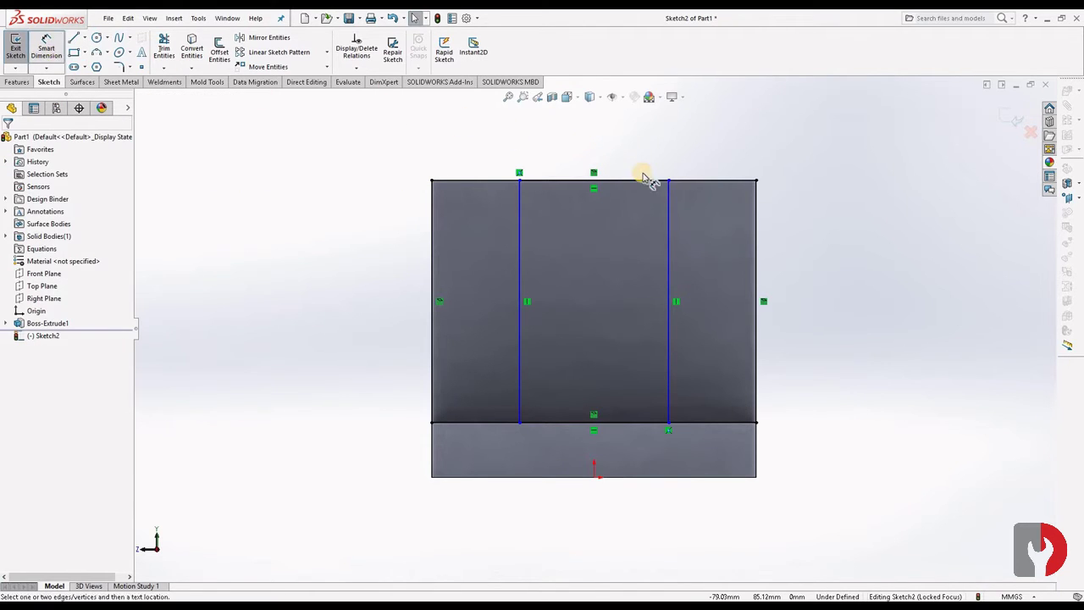
Dimension the rectangle's top edge, the gap between the vertical lines, to 61 mm
click(617, 179)
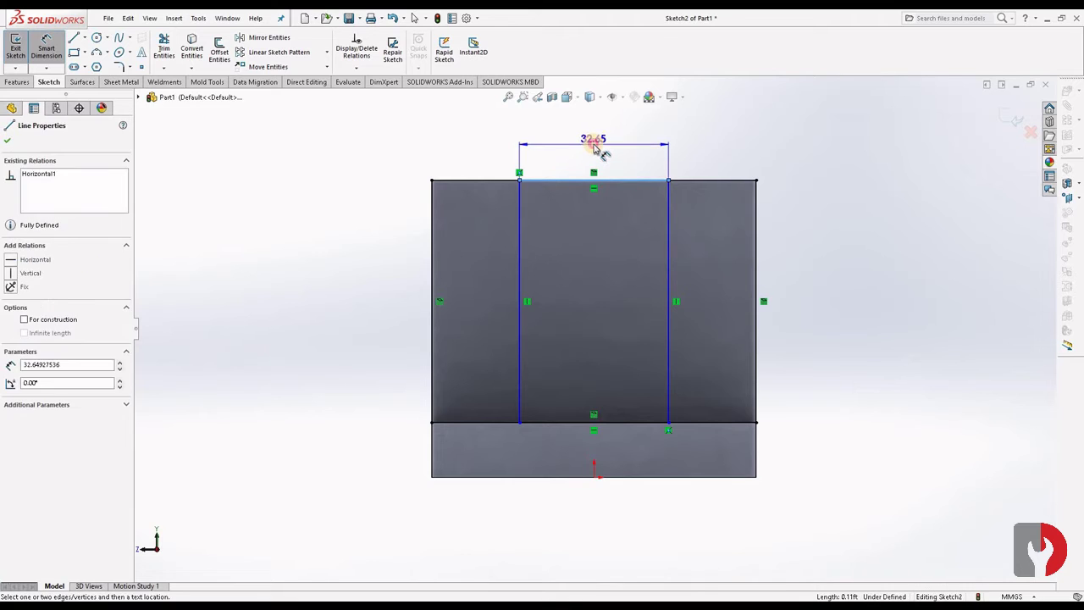
click(596, 149)
text(61)
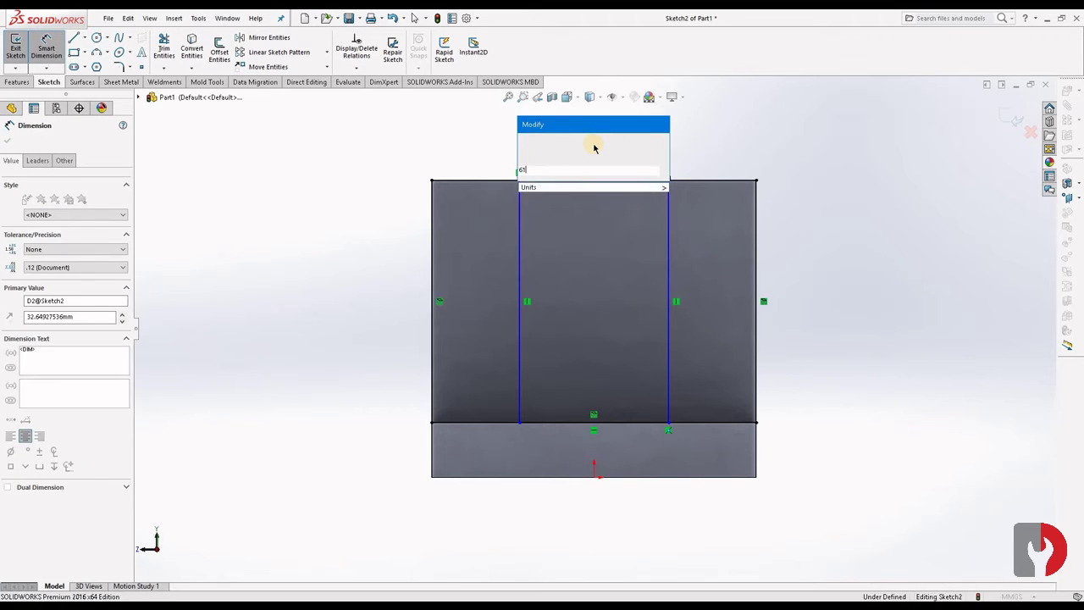
key(Return)
key(Return)
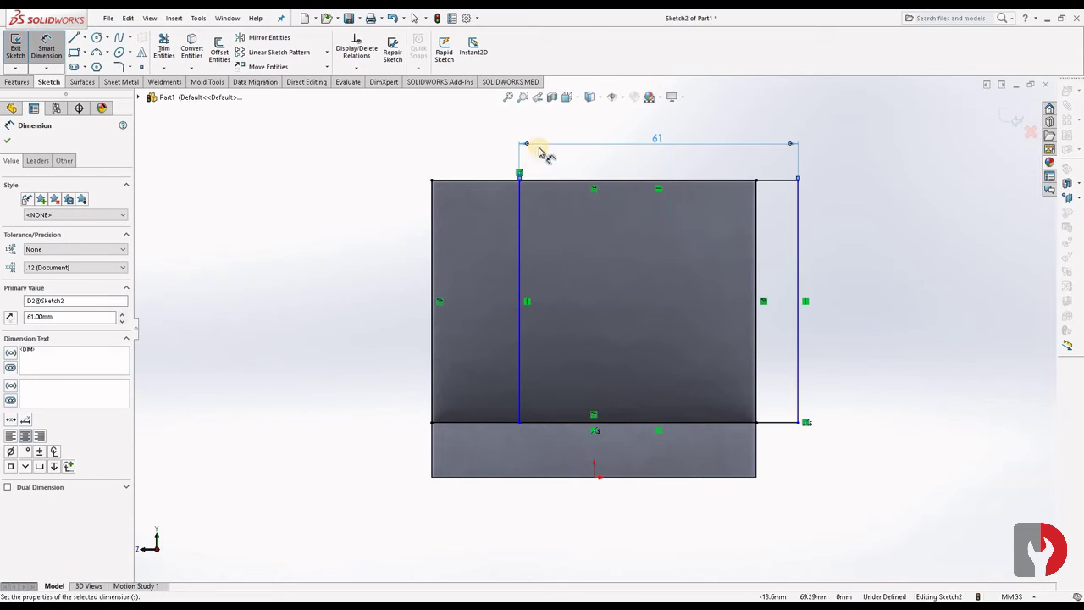
key(Escape)
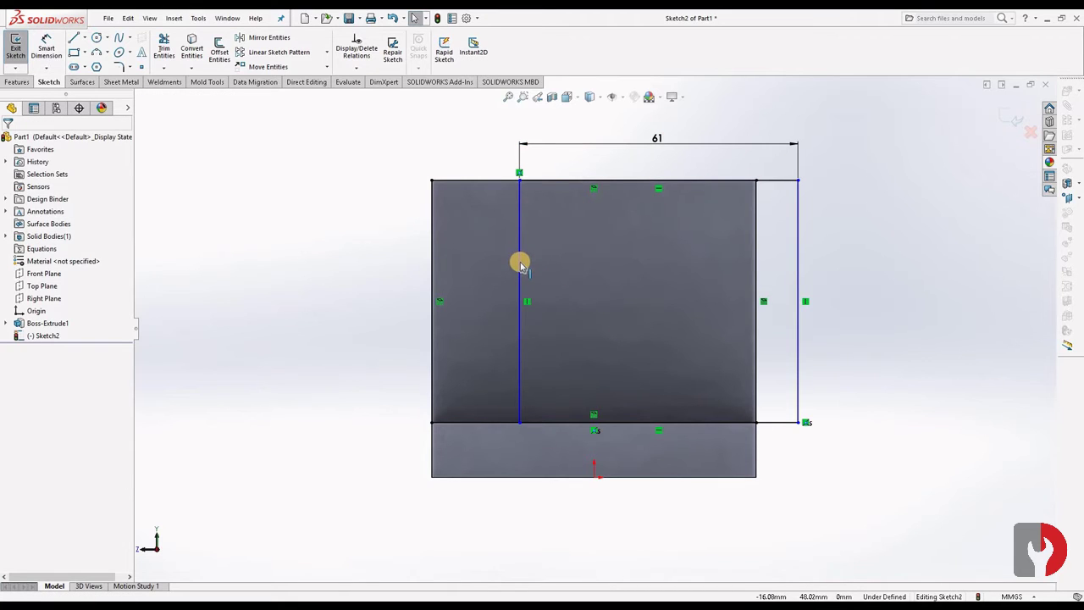
click(797, 279)
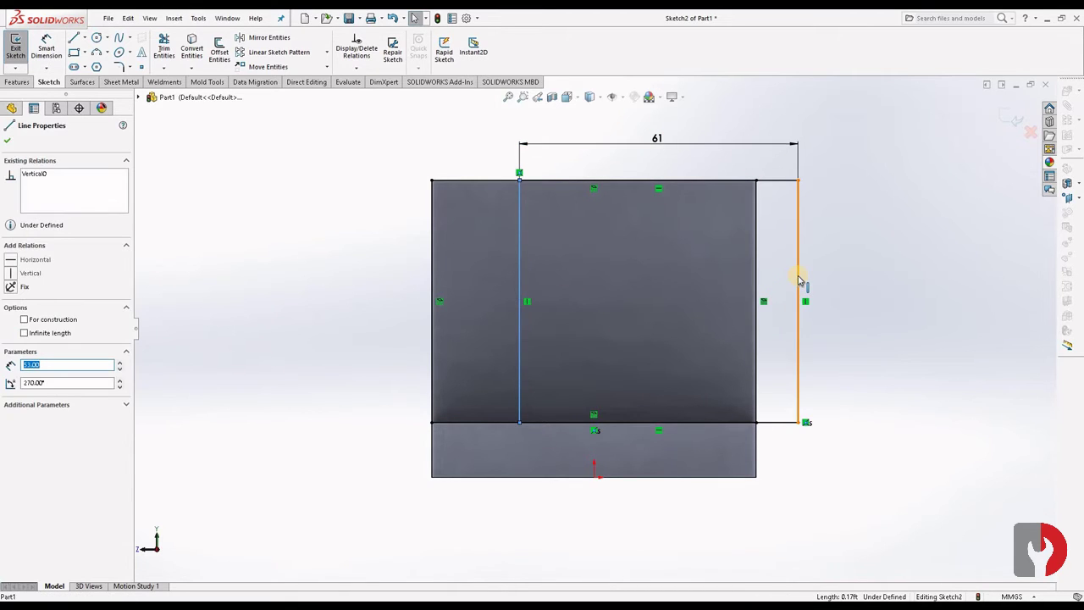
Draw a vertical centreline from the part's bottom midpoint up past the top edge
ctrl+click(625, 469)
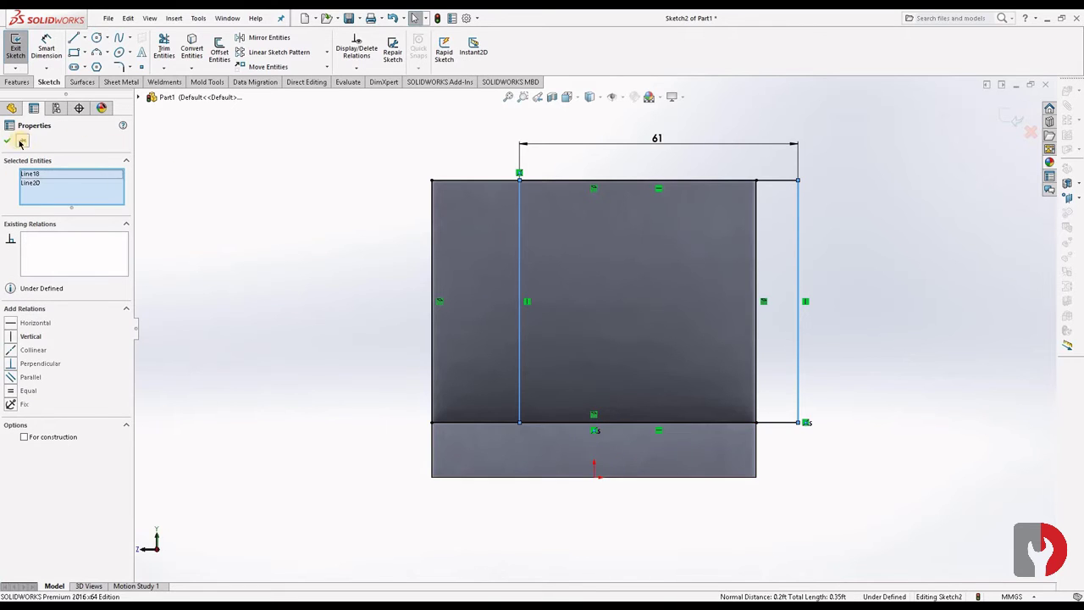
click(203, 141)
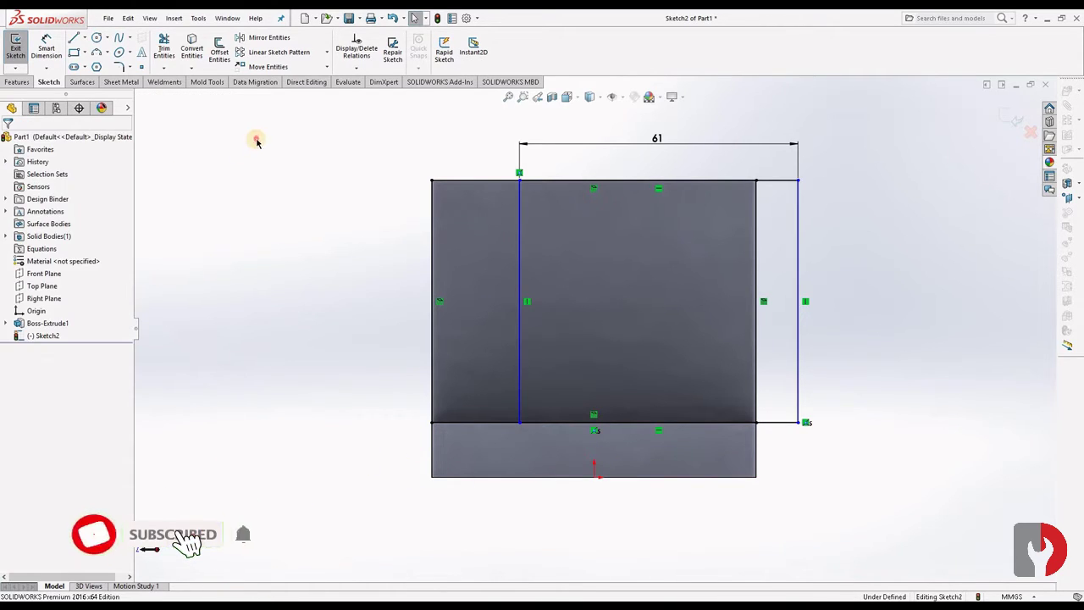
click(84, 37)
click(98, 65)
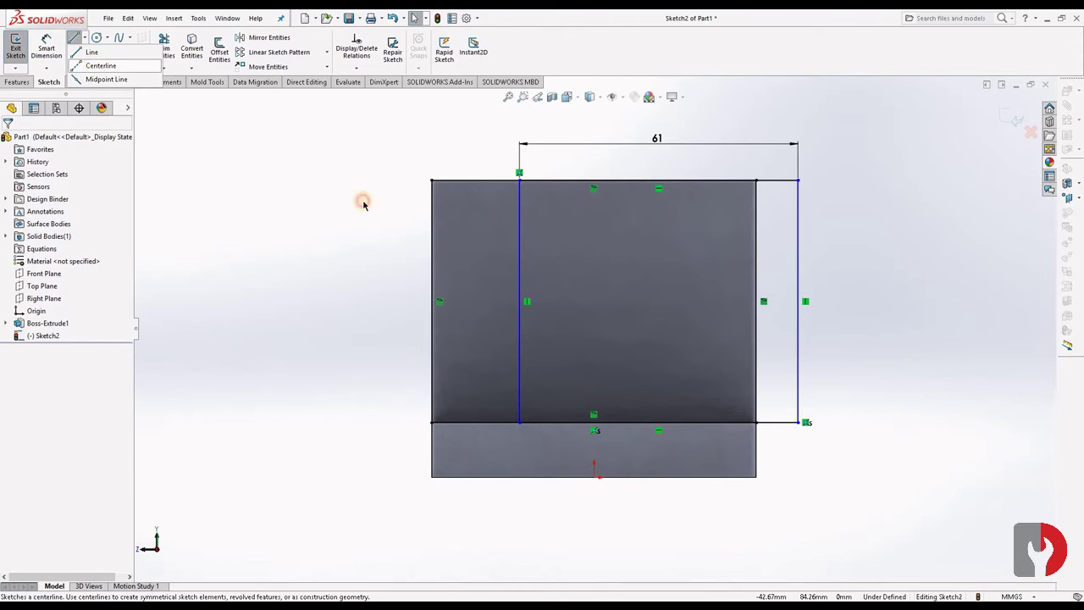
click(595, 464)
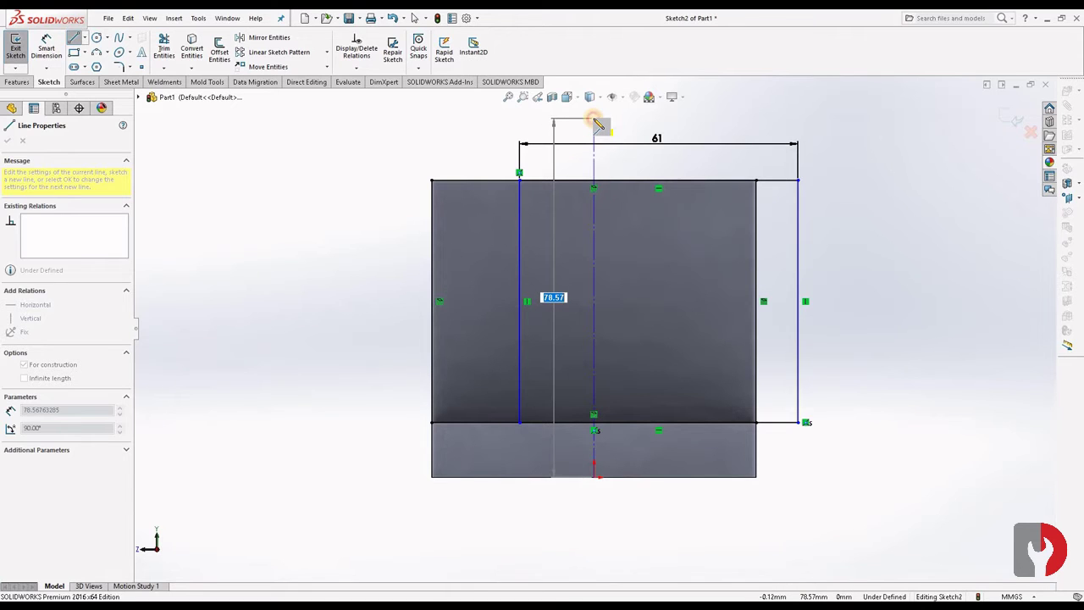
click(594, 119)
key(Escape)
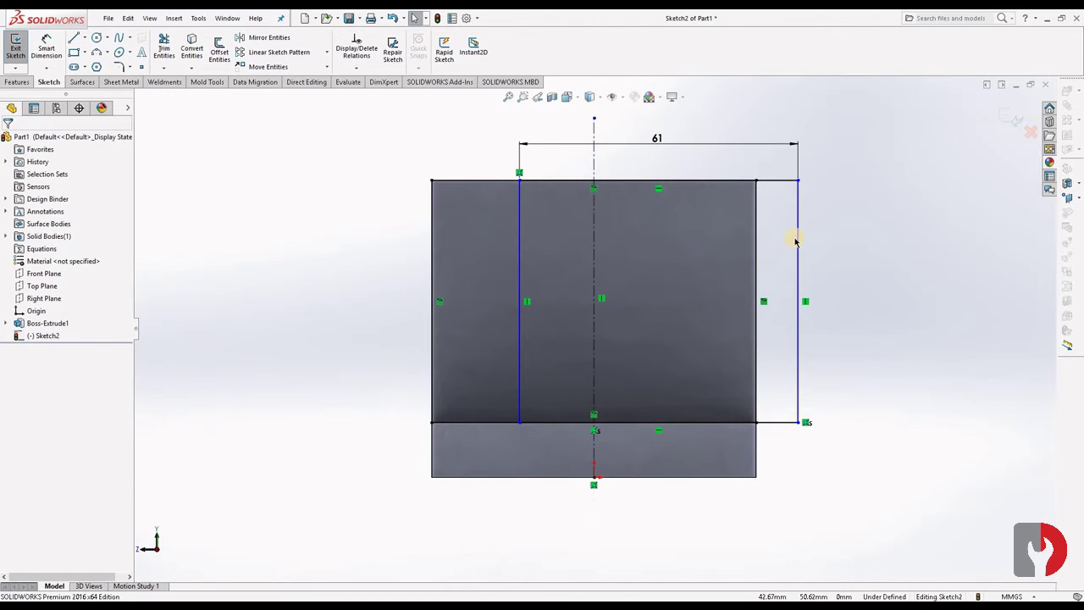
Make the two vertical side lines symmetric about the centreline, fully defining the sketch
click(796, 242)
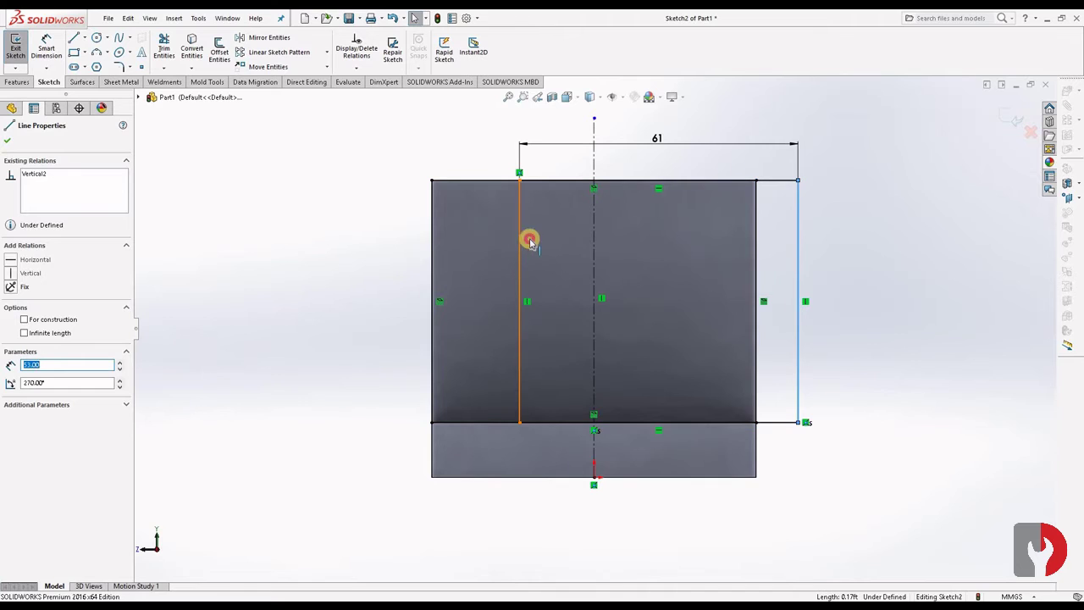
ctrl+click(529, 241)
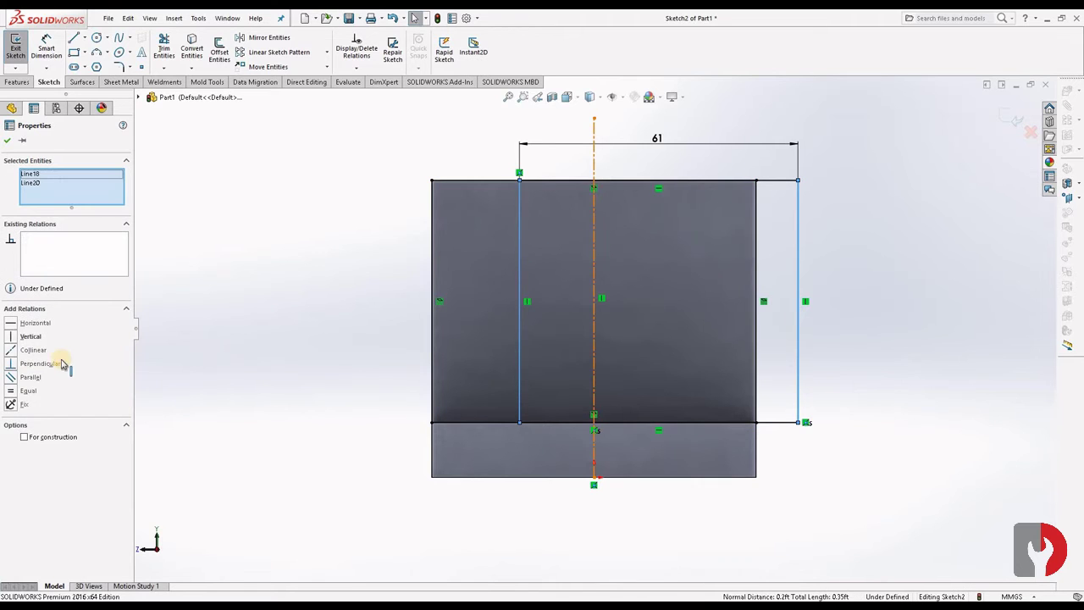
click(12, 391)
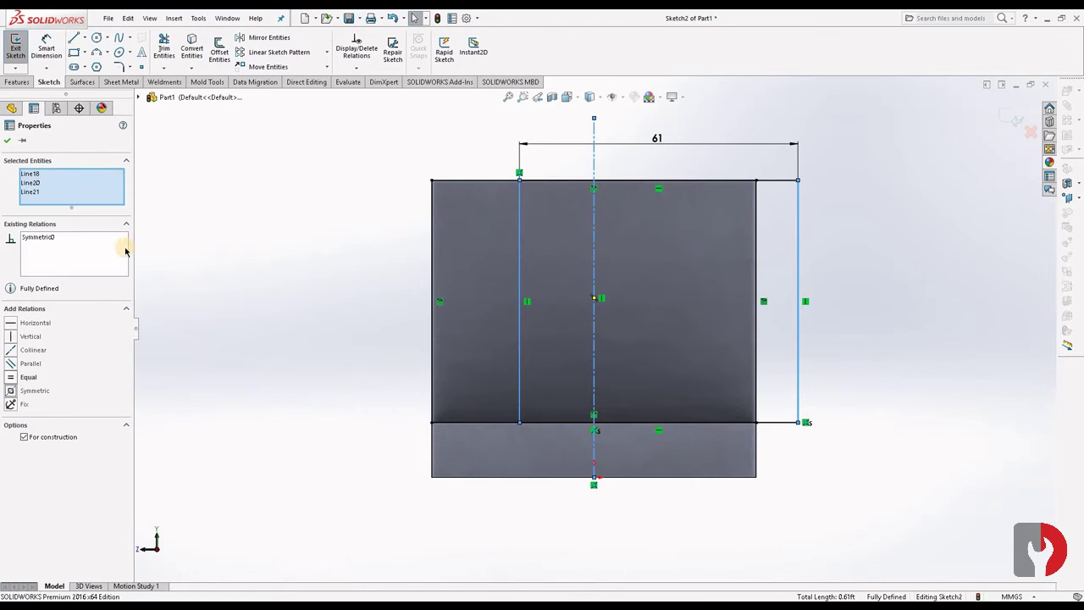
click(223, 196)
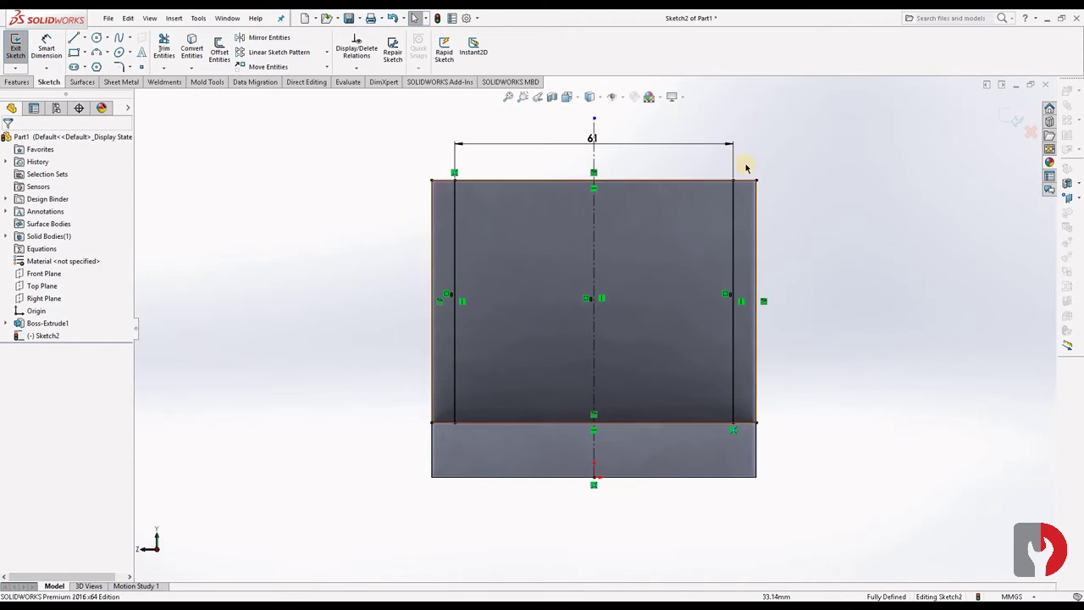
Power-trim the top and bottom segments back to the 61 mm side lines
click(170, 51)
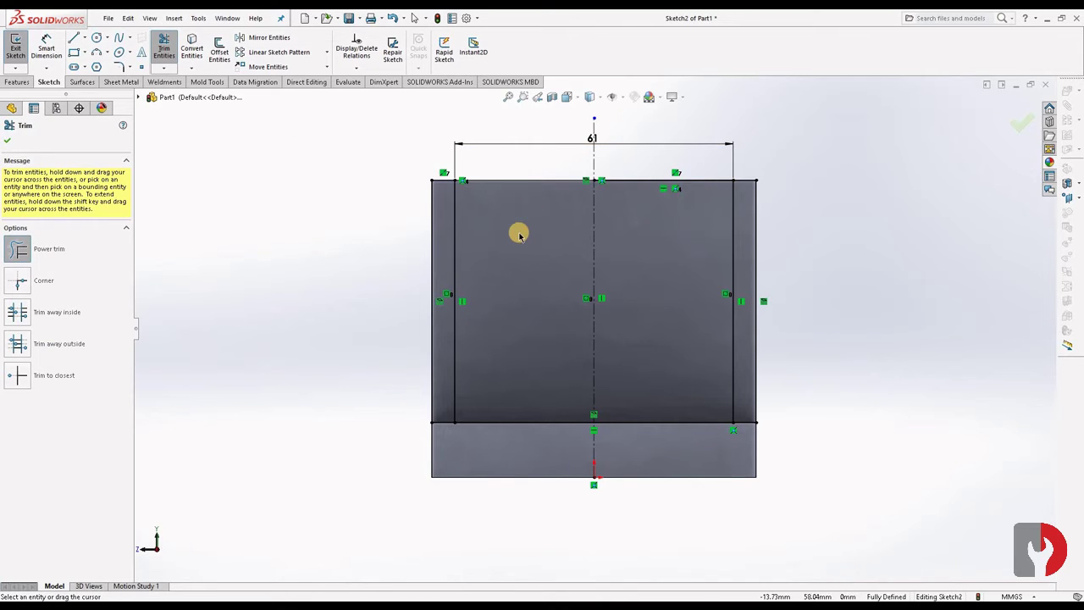
mouse_move(661, 214)
mouse_down()
mouse_move(540, 426)
mouse_move(653, 443)
mouse_up()
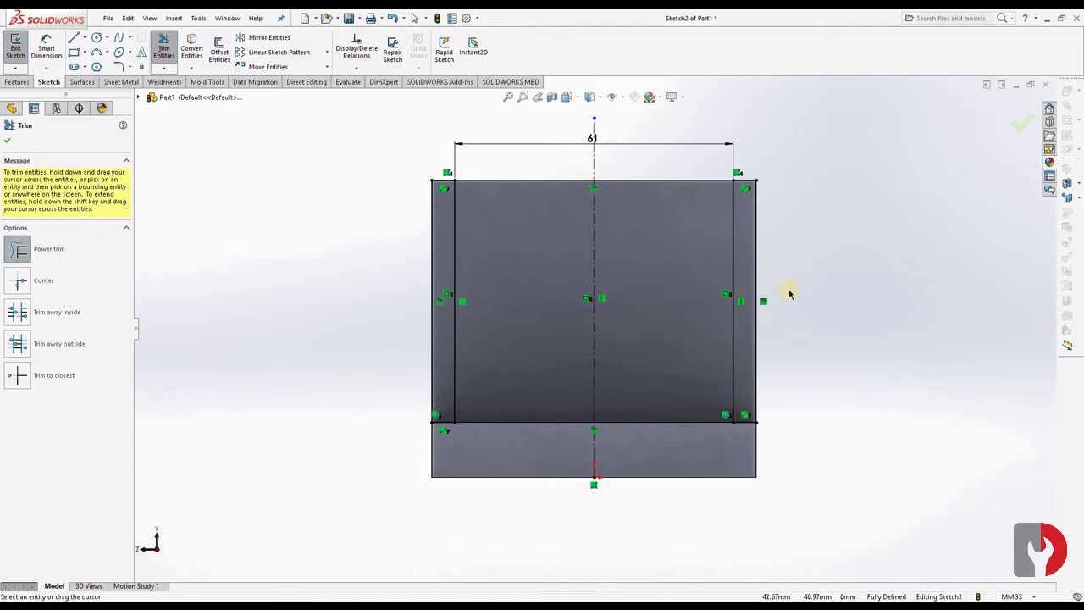
click(1017, 124)
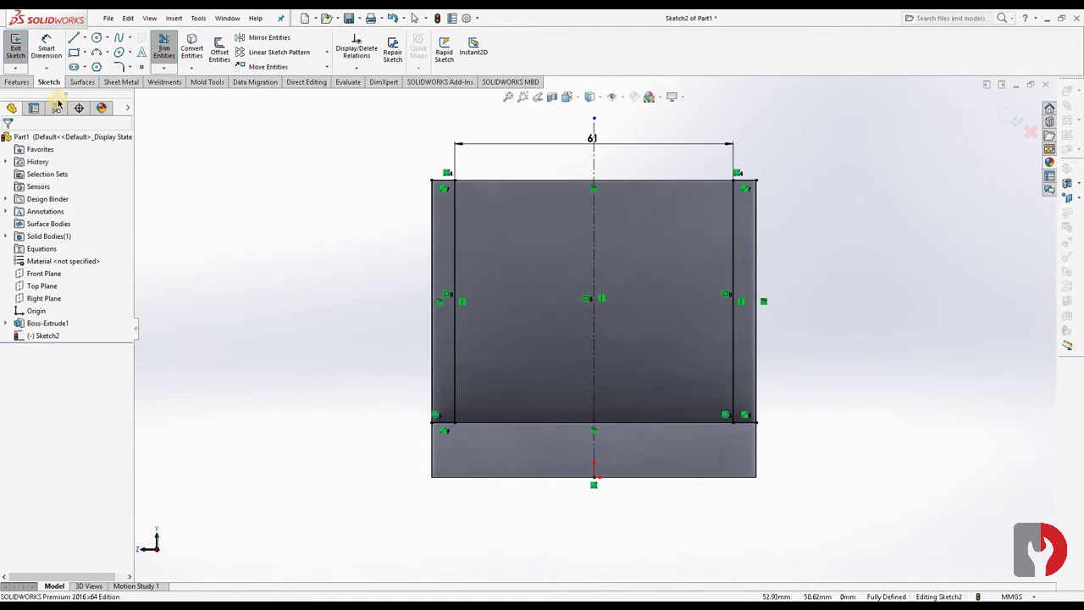
Extrude-cut the side strips with Direction 1 Up To Next and Direction 2 Through All
click(169, 49)
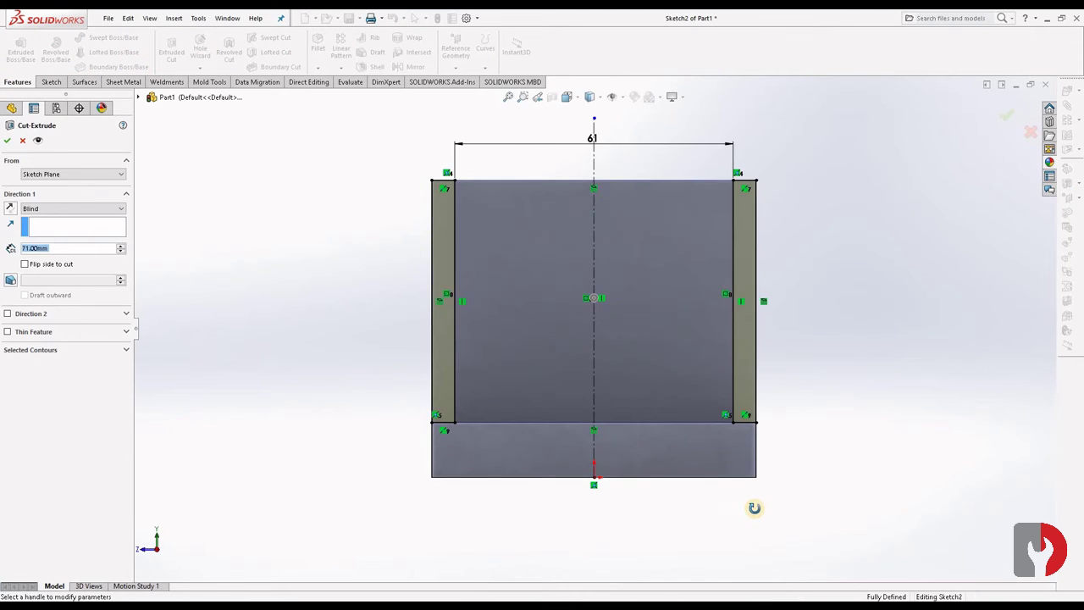
click(36, 207)
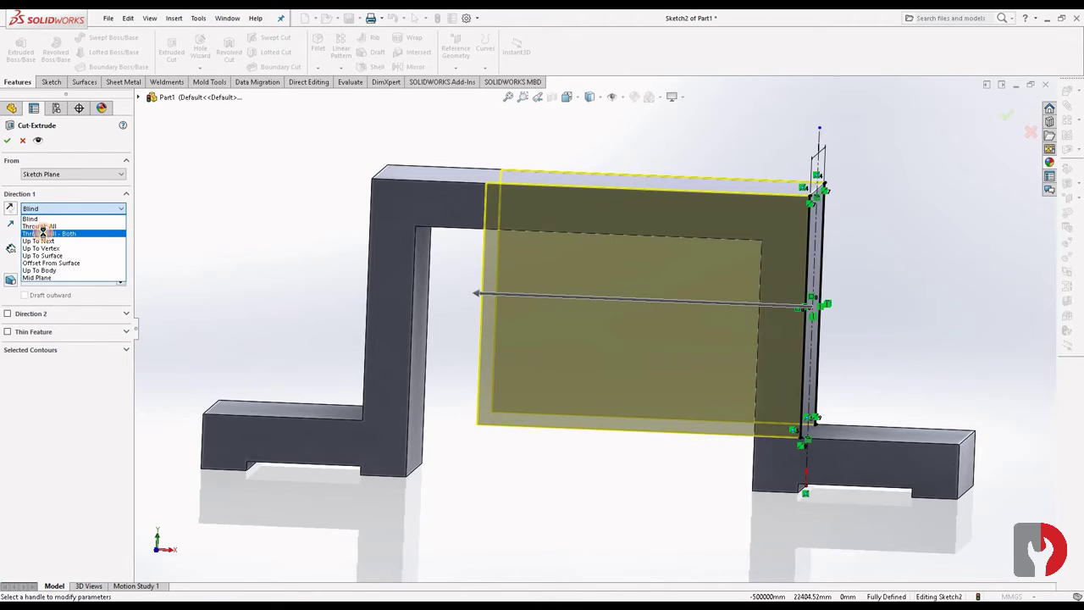
click(44, 233)
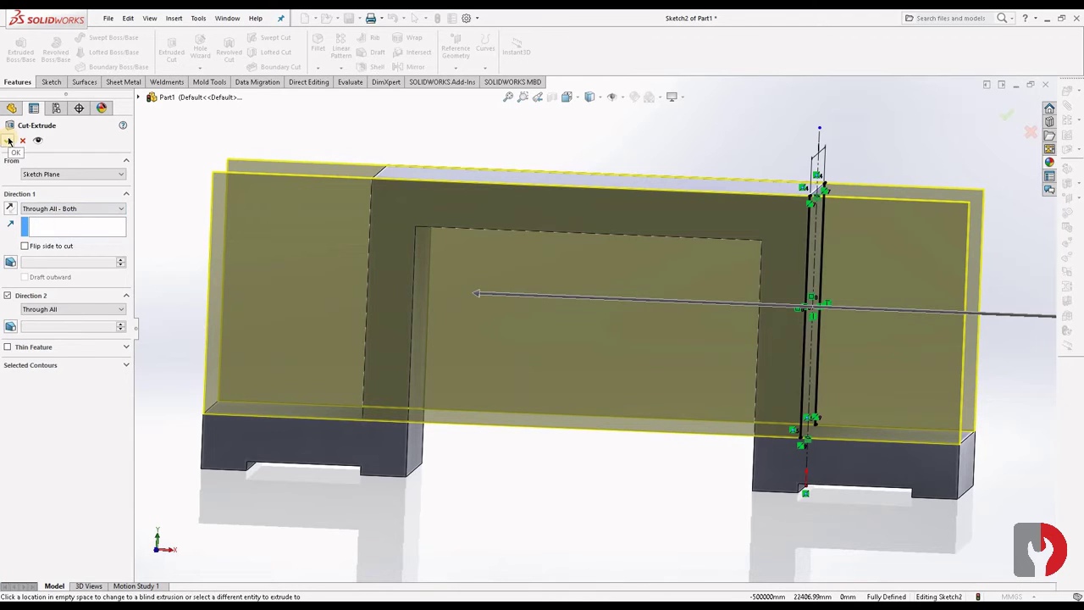
click(79, 210)
click(59, 226)
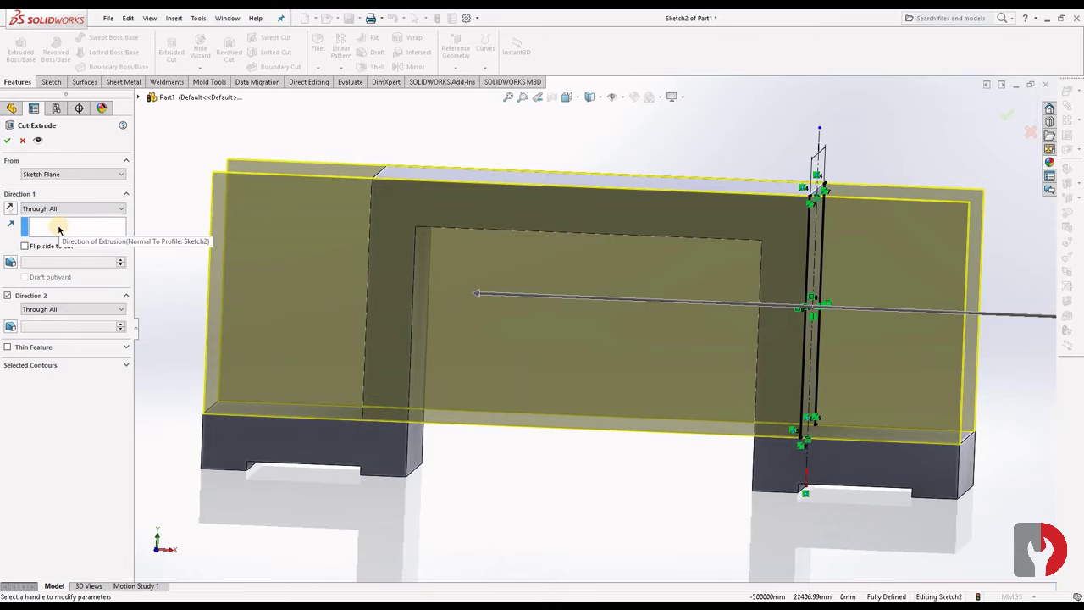
click(60, 209)
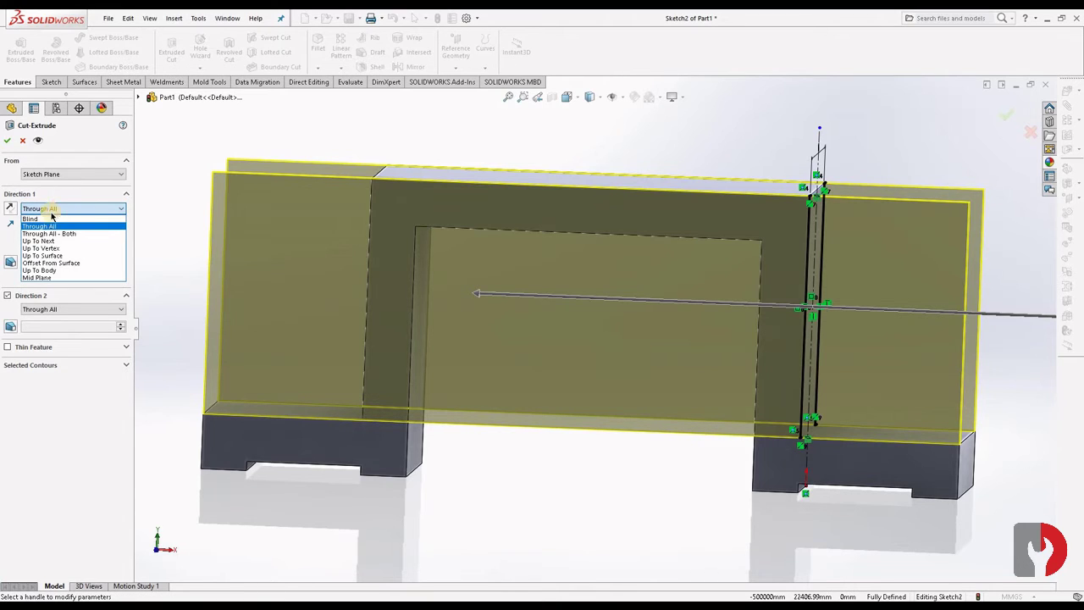
click(45, 241)
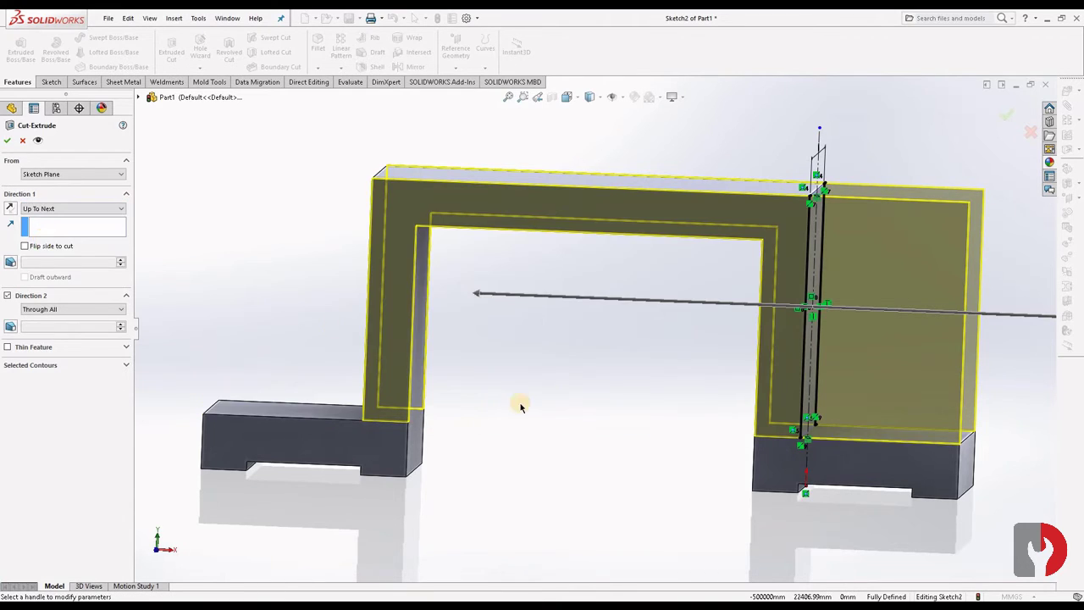
mouse_move(556, 407)
middle_down()
mouse_move(578, 411)
mouse_move(513, 401)
mouse_move(474, 373)
middle_up()
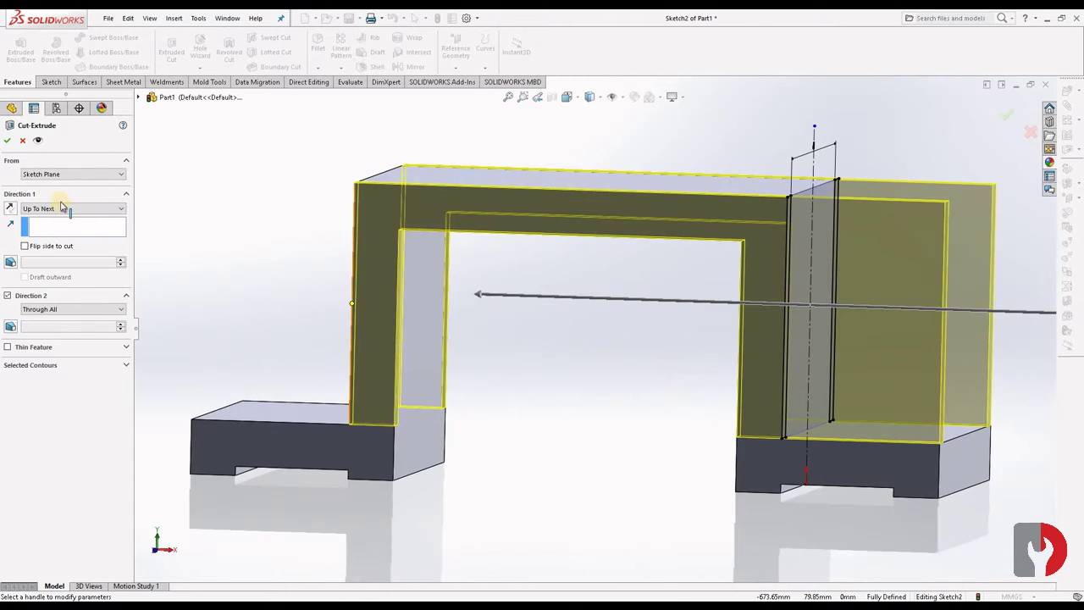
click(13, 141)
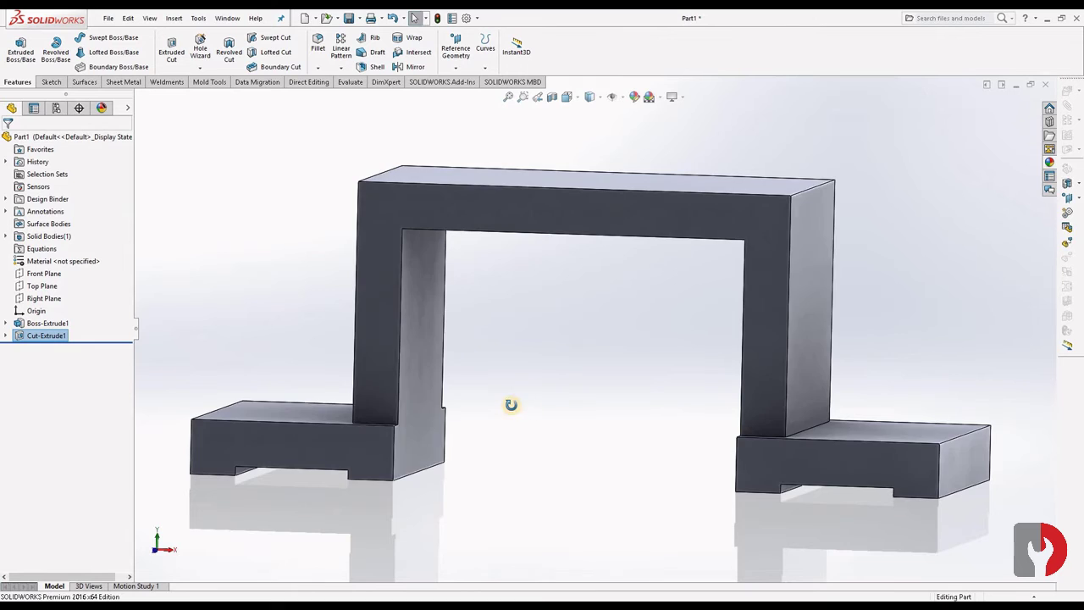
mouse_move(510, 406)
middle_down()
mouse_move(416, 421)
mouse_move(608, 400)
mouse_move(580, 445)
middle_up()
scroll(580, 445, up, 3)
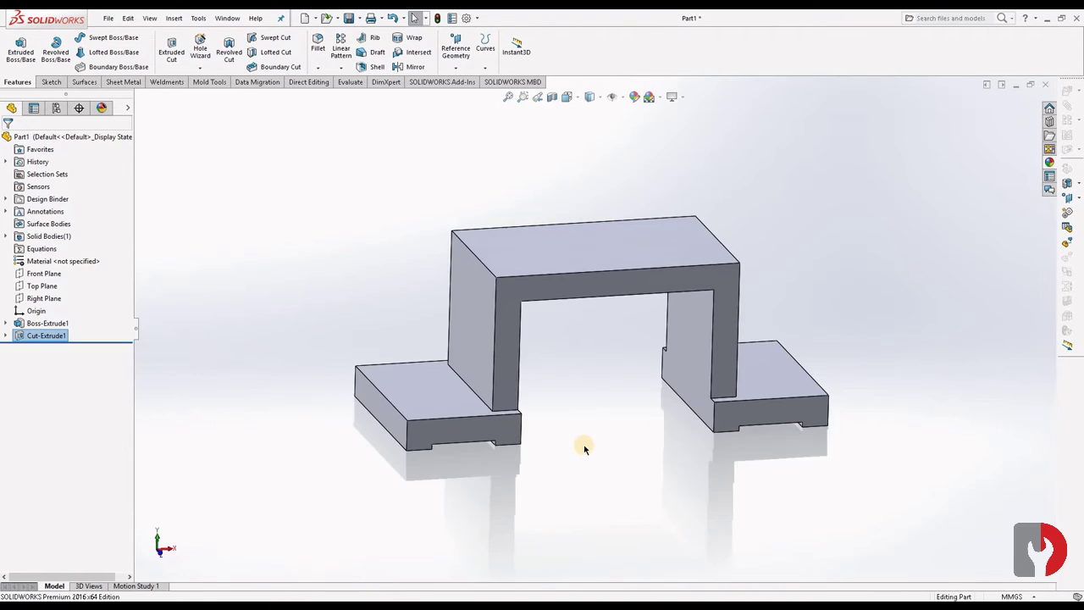
scroll(568, 401, up, 1)
mouse_move(568, 401)
middle_down()
mouse_move(531, 442)
mouse_move(449, 296)
middle_up()
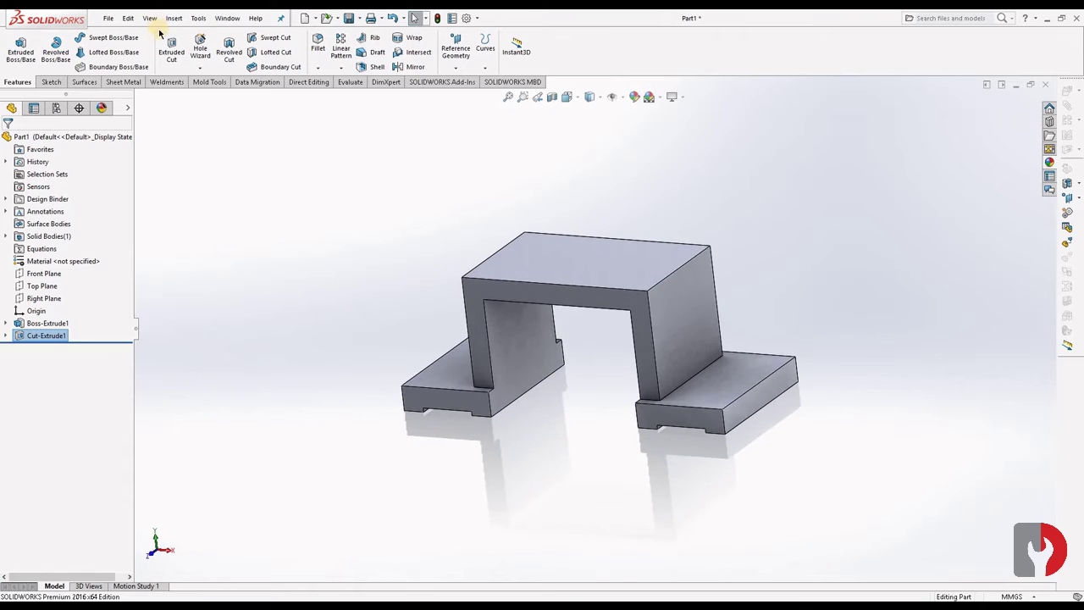
Fillet the left and right outer top edges of the arch with a 15 mm radius
click(318, 59)
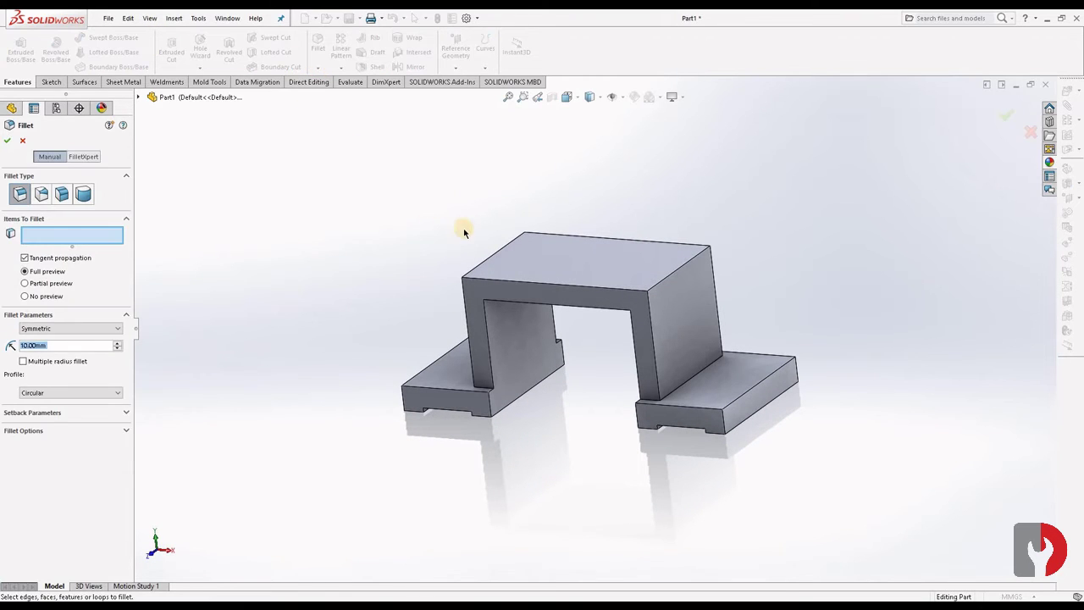
click(668, 280)
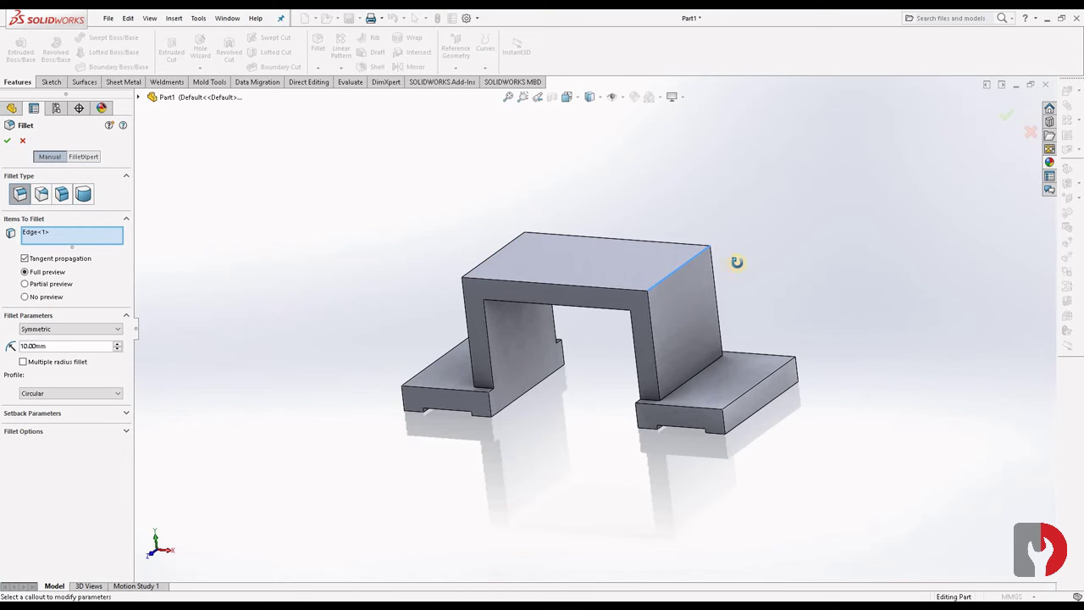
mouse_move(735, 262)
middle_down()
mouse_move(801, 269)
mouse_move(516, 276)
mouse_move(525, 279)
middle_up()
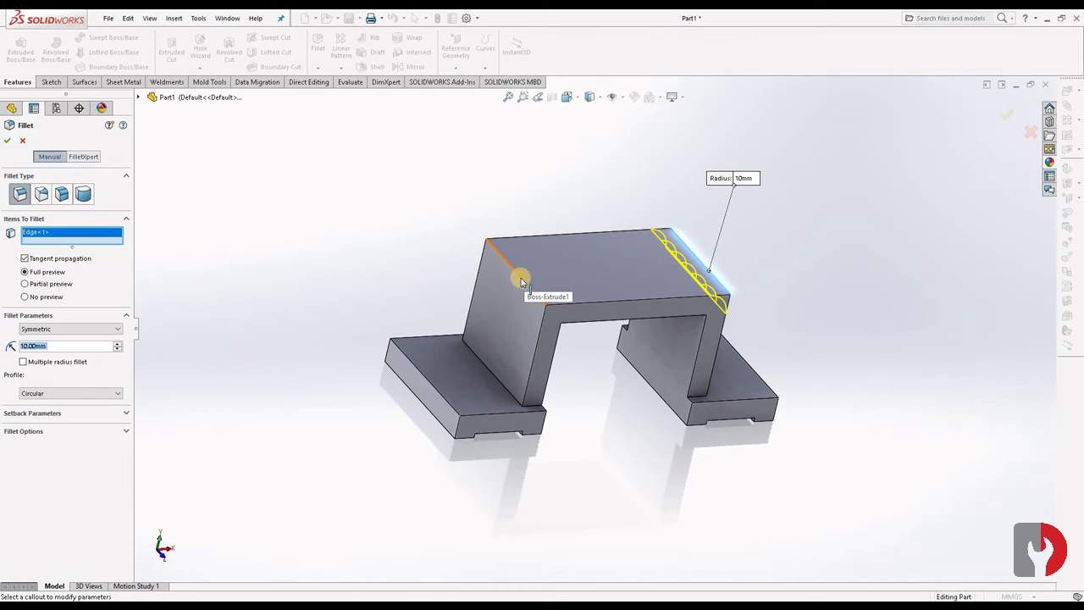
click(520, 280)
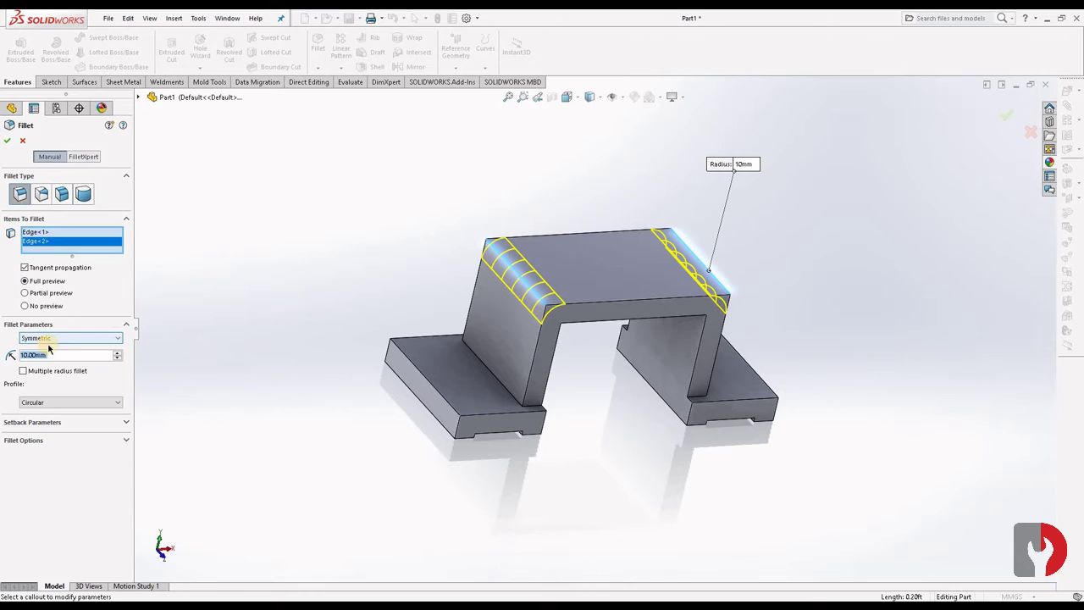
text(15)
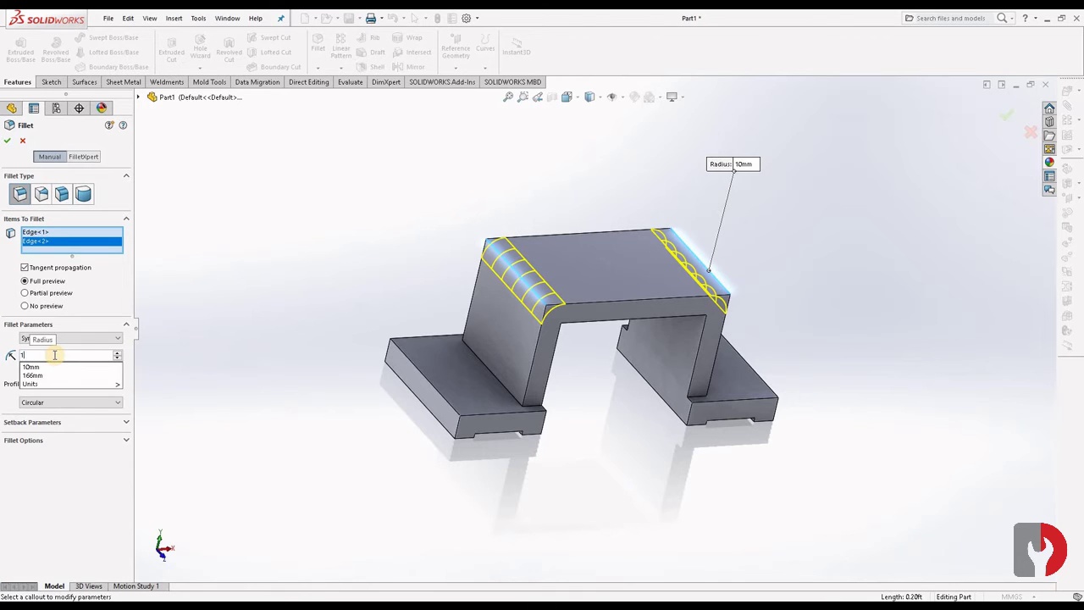
click(6, 140)
mouse_move(641, 399)
middle_down()
mouse_move(649, 290)
mouse_move(653, 306)
middle_up()
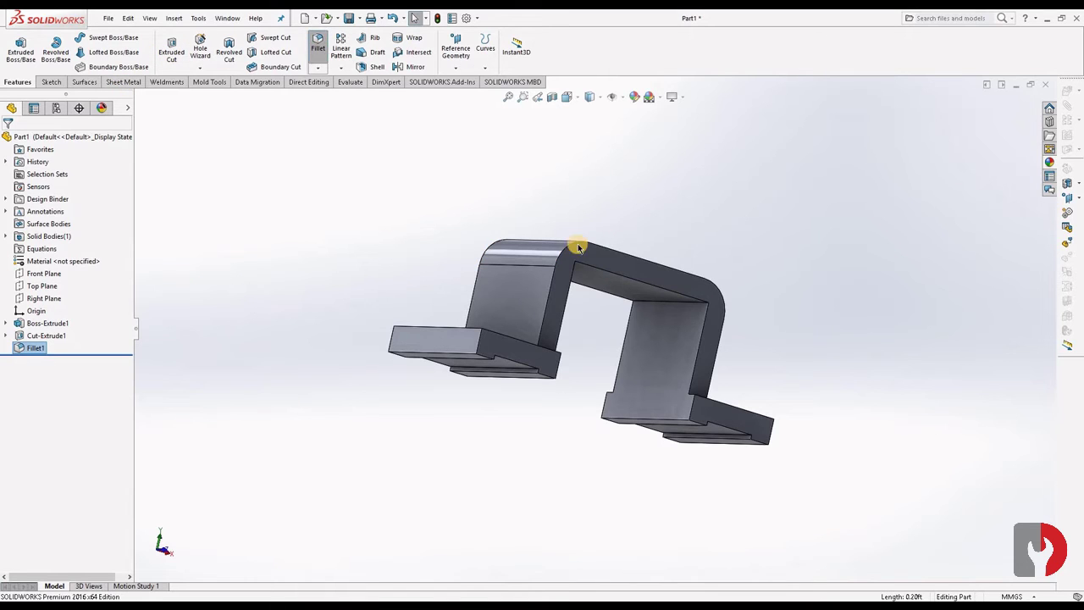
Apply a 6 mm fillet to both inner top edges, then switch to isometric view
click(658, 303)
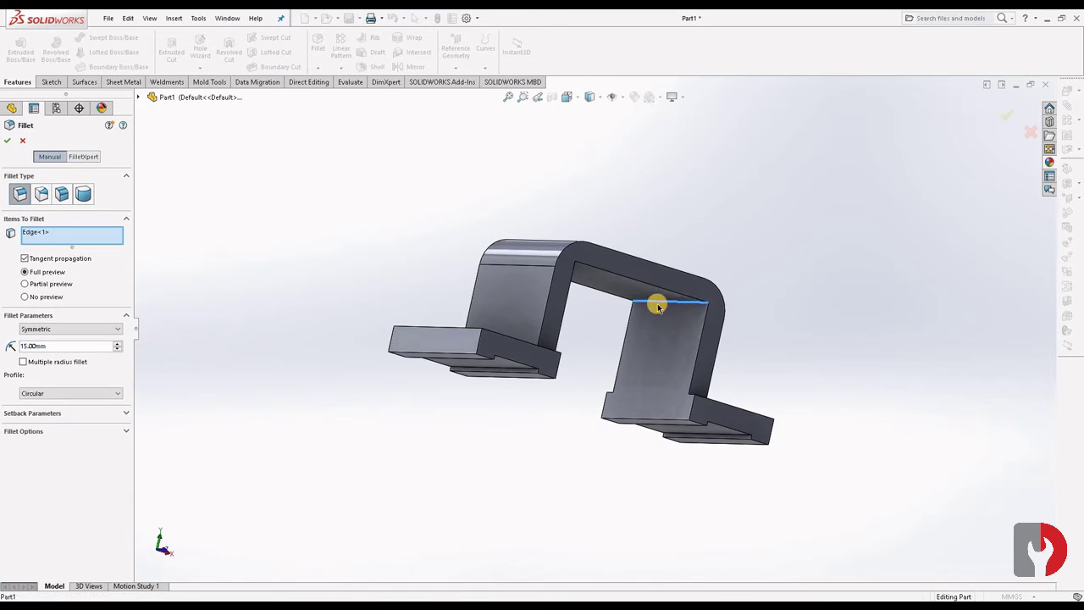
mouse_move(658, 303)
middle_down()
mouse_move(551, 302)
mouse_move(515, 273)
mouse_move(531, 226)
mouse_move(511, 260)
middle_up()
click(514, 263)
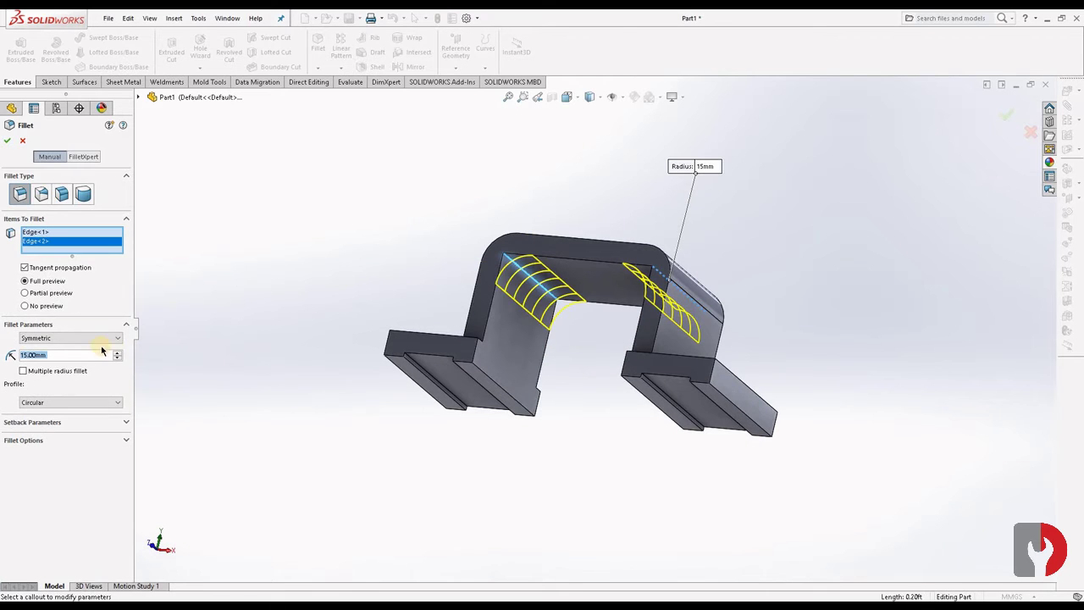
text(6)
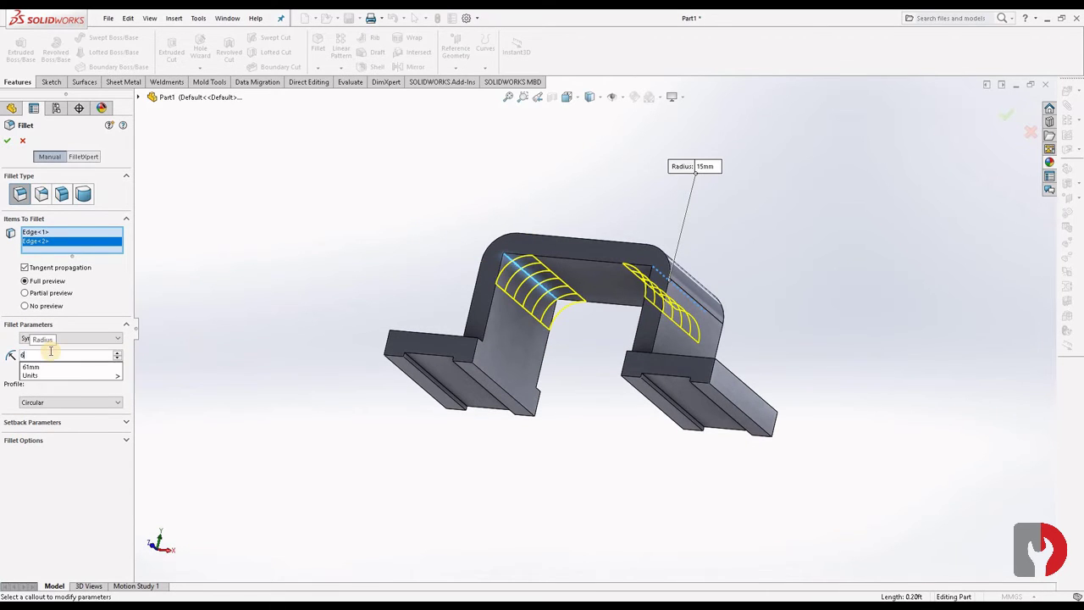
key(Return)
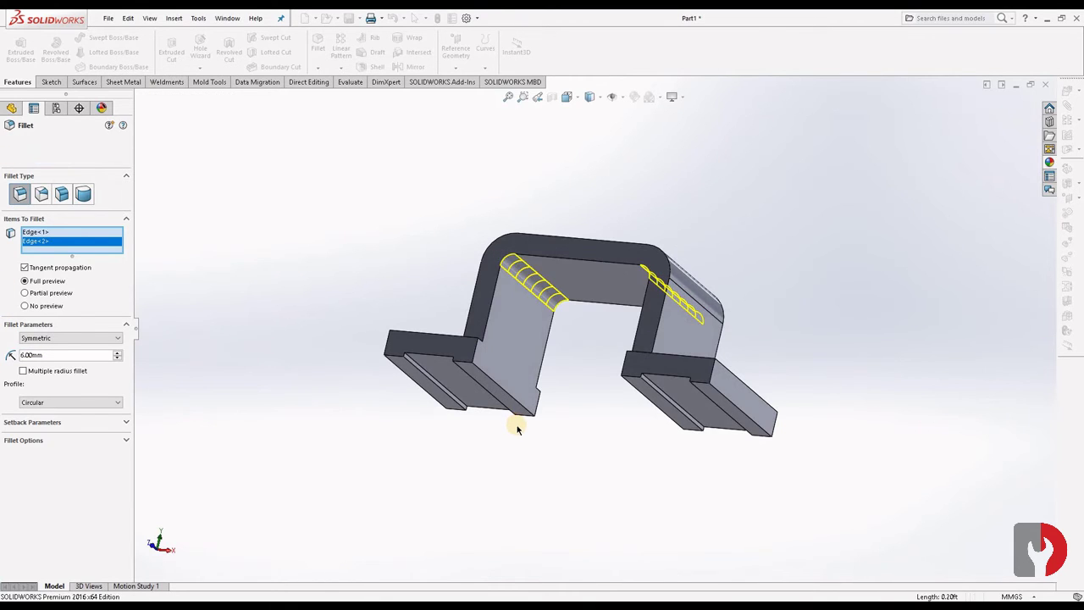
middle_drag(515, 426, 546, 487)
key(ctrl+7)
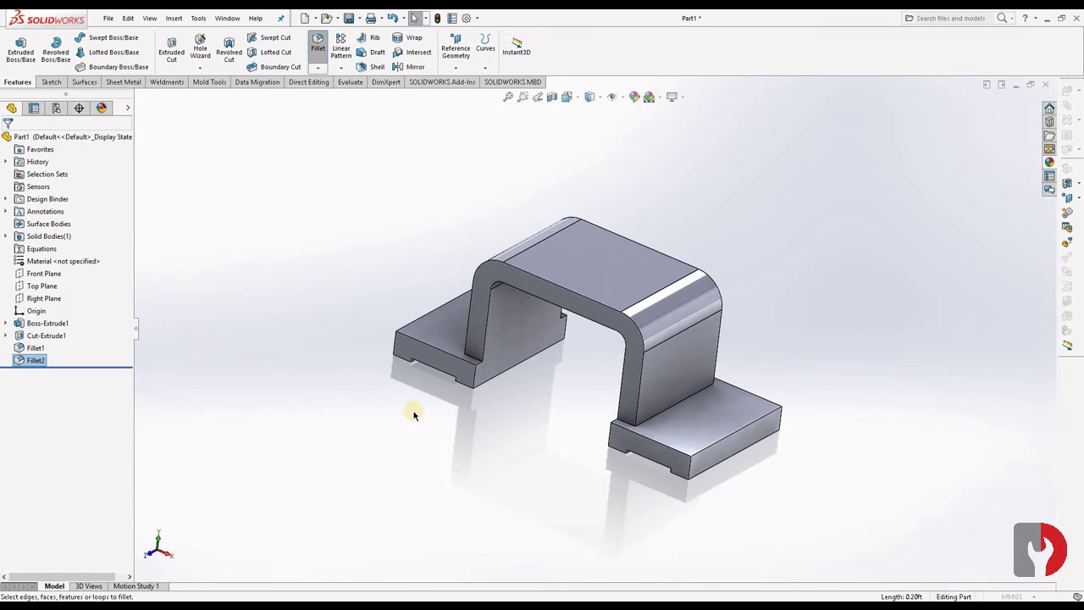
Fillet all four leg-to-foot edges with a 10 mm radius as Fillet3
text(10)
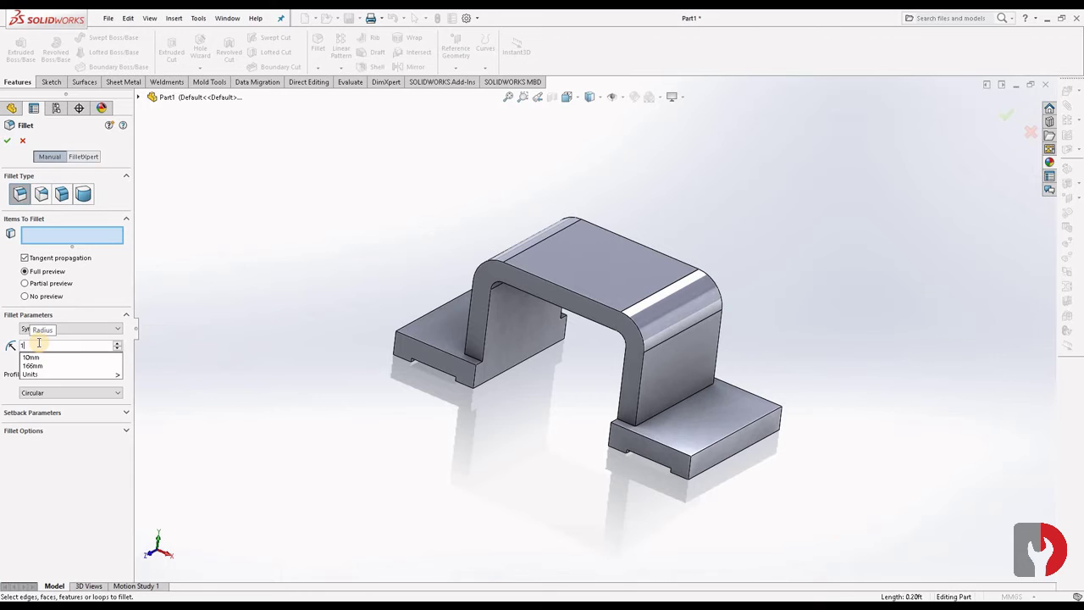
click(476, 359)
click(631, 426)
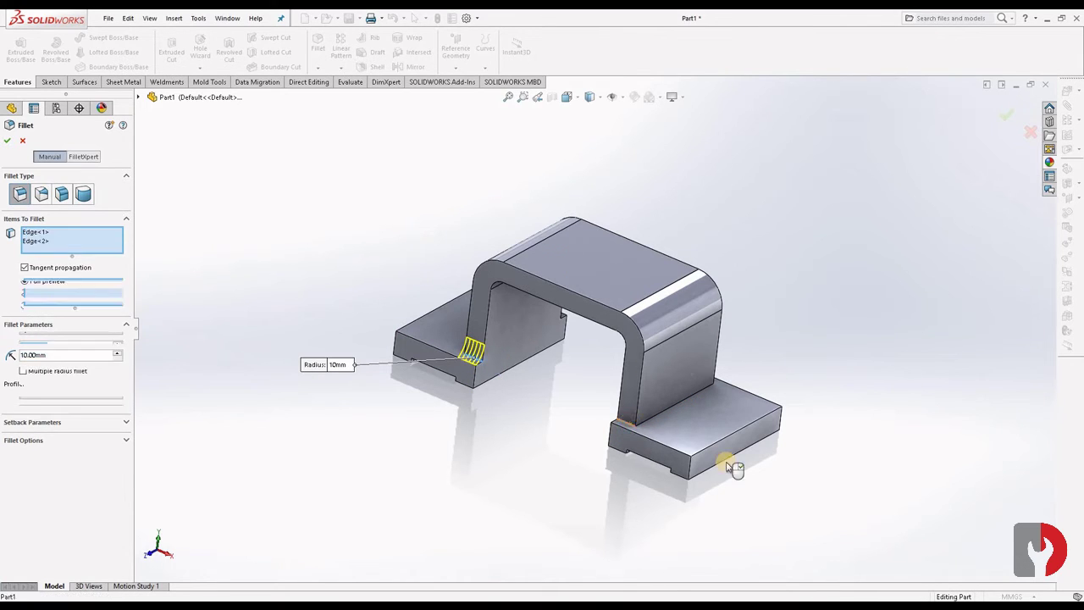
mouse_move(702, 466)
middle_down()
mouse_move(601, 484)
mouse_move(591, 528)
mouse_move(580, 423)
mouse_move(616, 466)
mouse_move(687, 363)
middle_up()
click(579, 421)
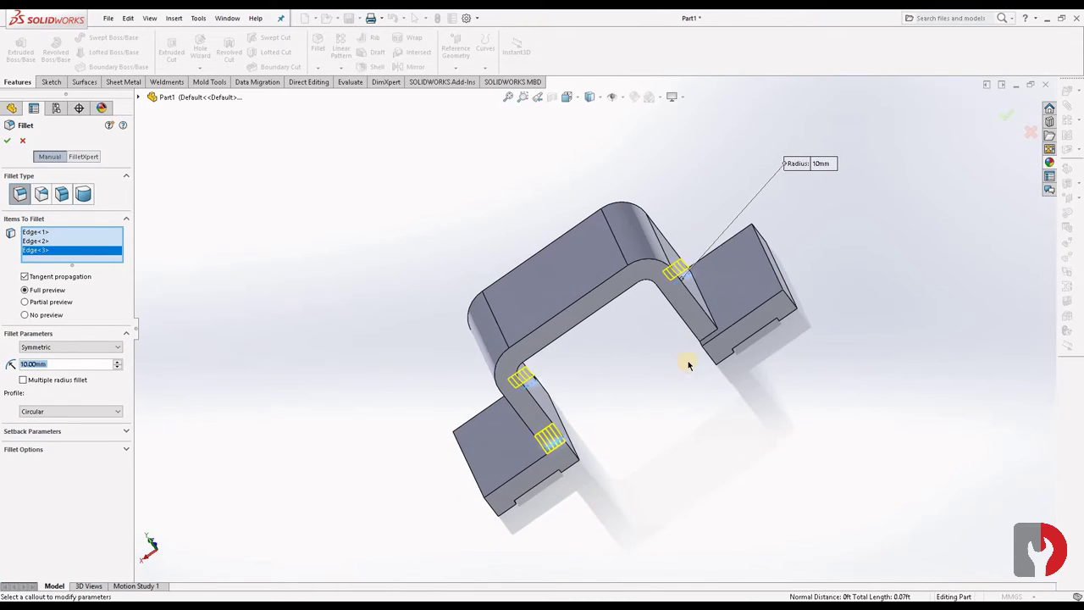
click(708, 339)
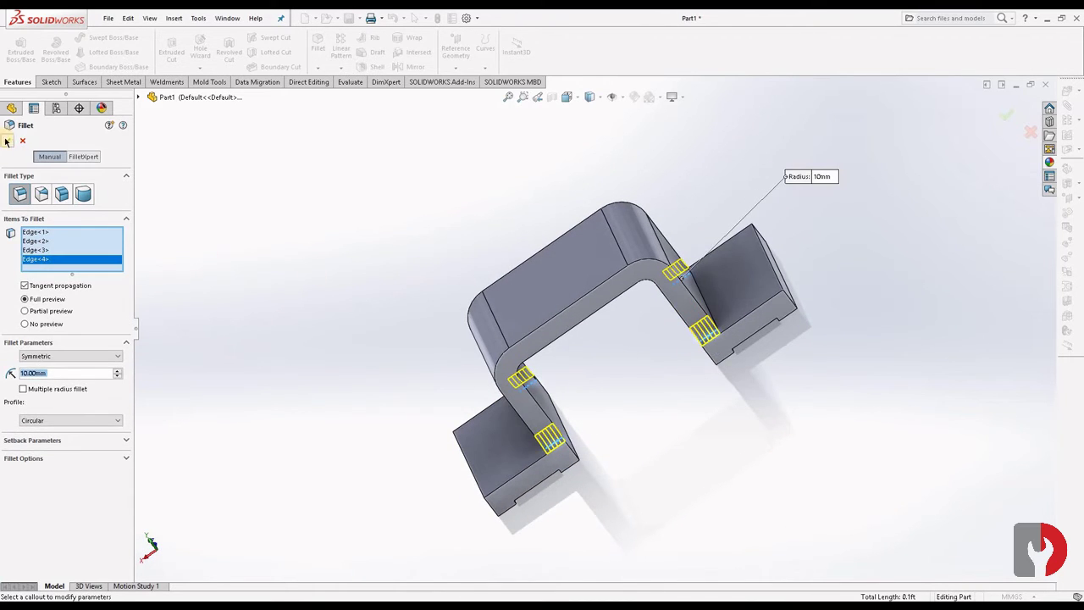
right_click(637, 461)
mouse_move(641, 392)
middle_down()
mouse_move(760, 292)
mouse_move(734, 274)
mouse_move(632, 322)
mouse_move(641, 375)
mouse_move(757, 300)
mouse_move(649, 295)
mouse_move(630, 346)
mouse_move(593, 242)
mouse_move(601, 271)
middle_up()
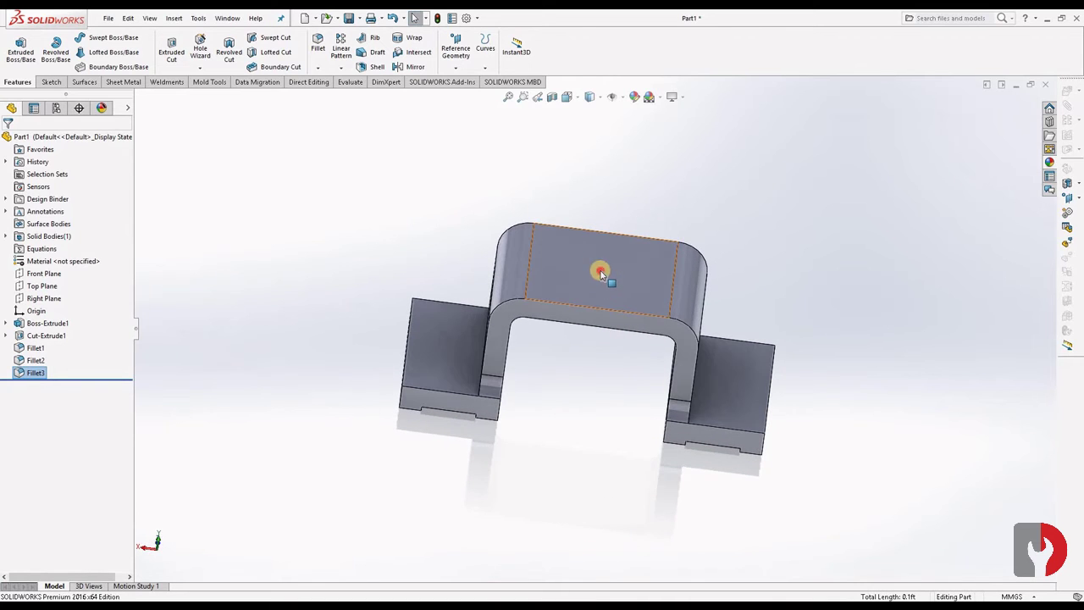
Start a new sketch on the bracket's flat top face and view it Normal To
click(600, 272)
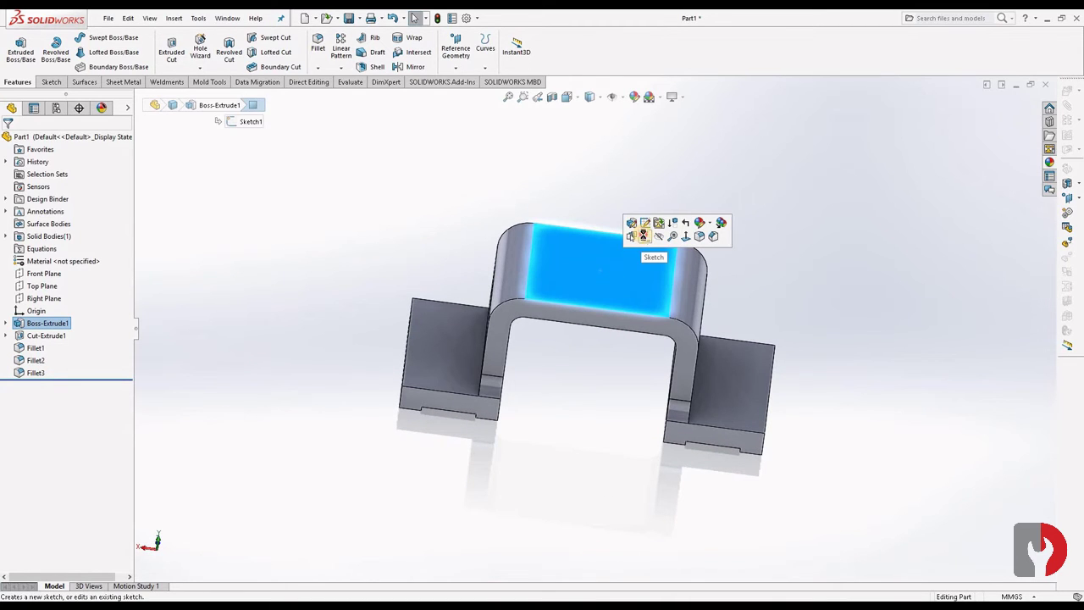
click(643, 236)
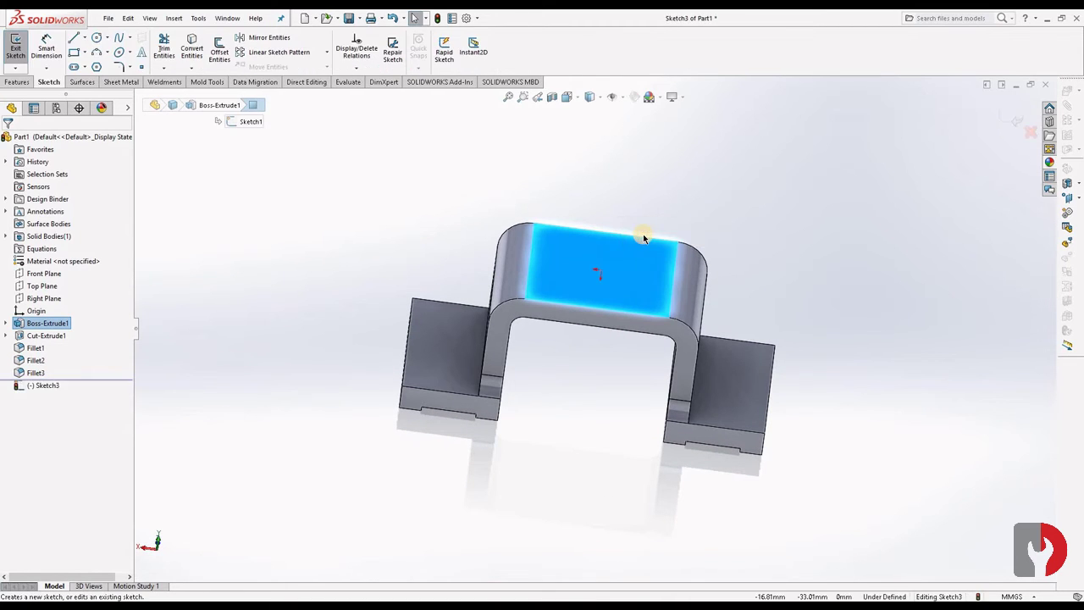
click(41, 385)
right_click(43, 386)
click(63, 366)
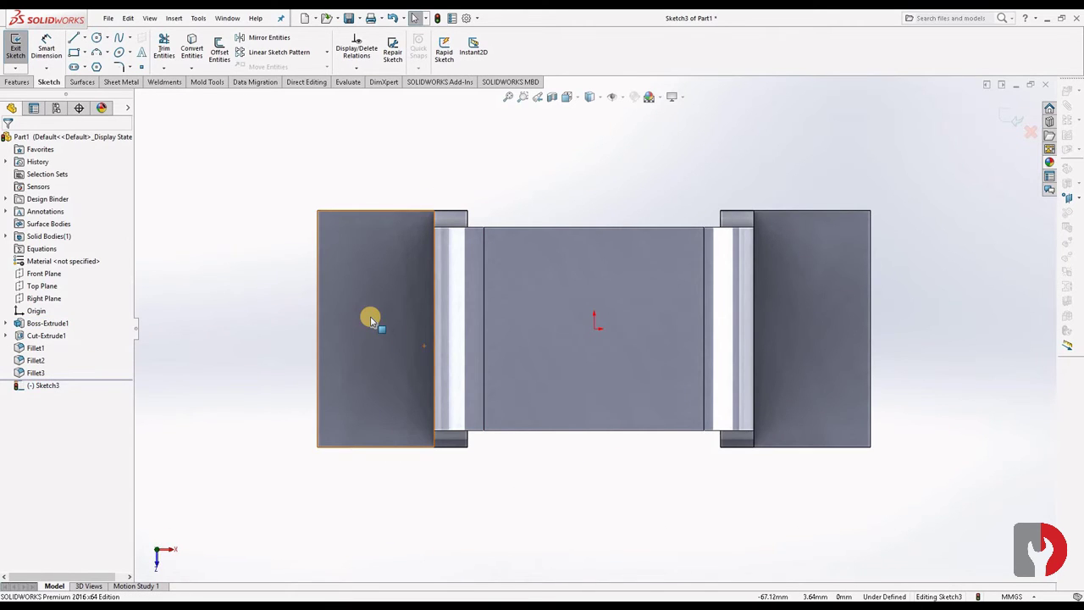
Draw a circle centred on the origin and dimension its diameter to 50 mm
click(95, 36)
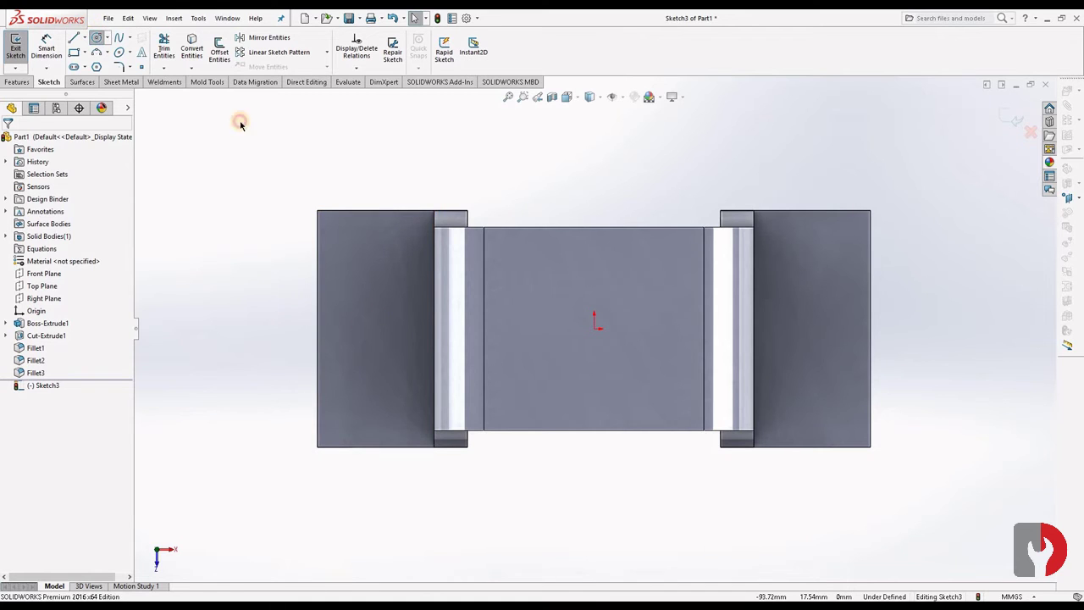
click(596, 329)
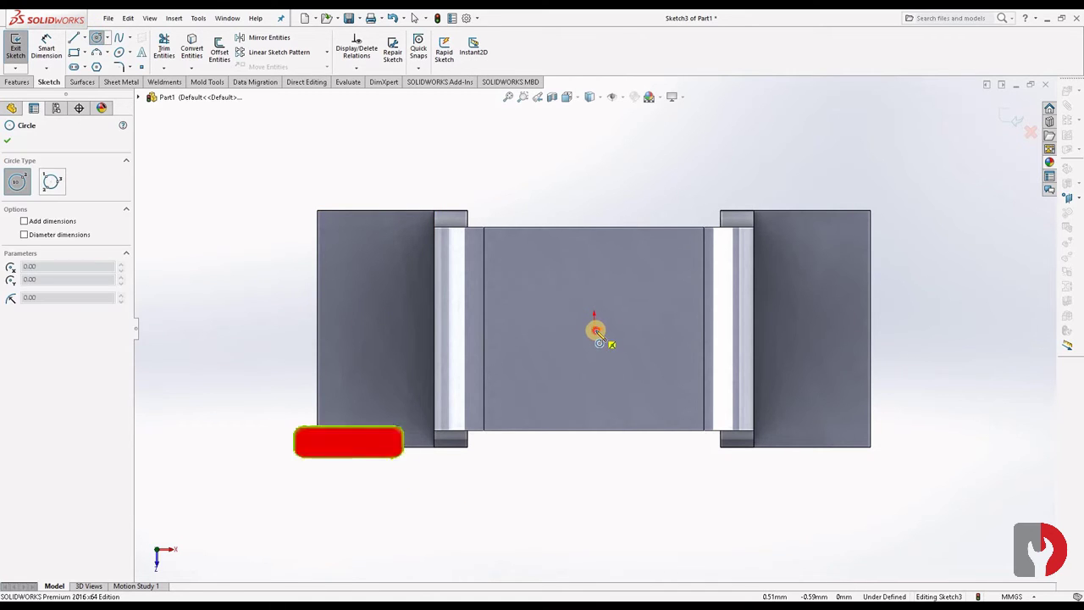
click(663, 386)
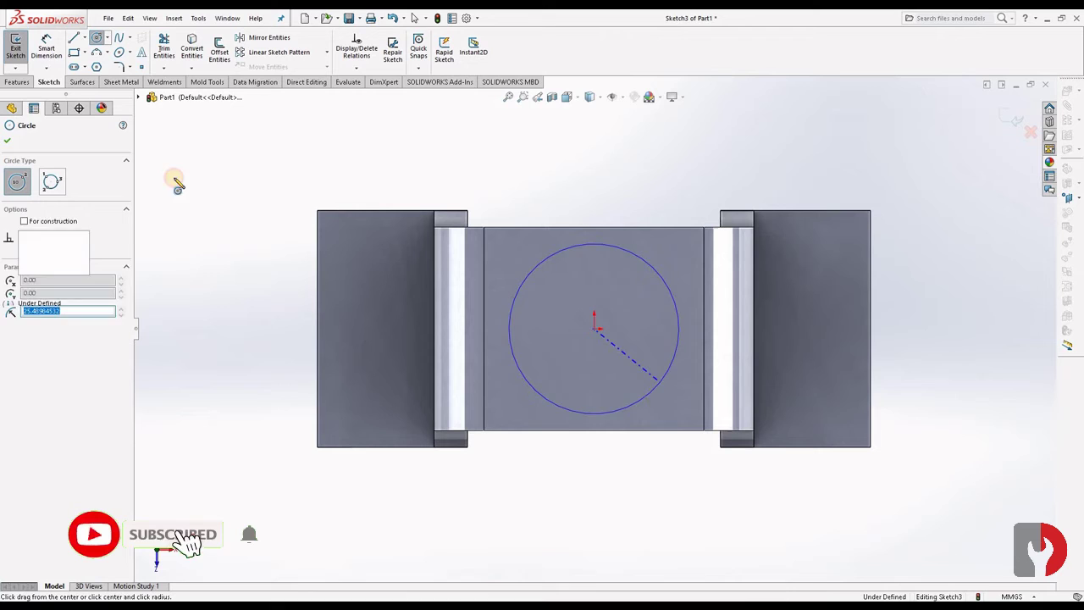
click(46, 49)
click(642, 264)
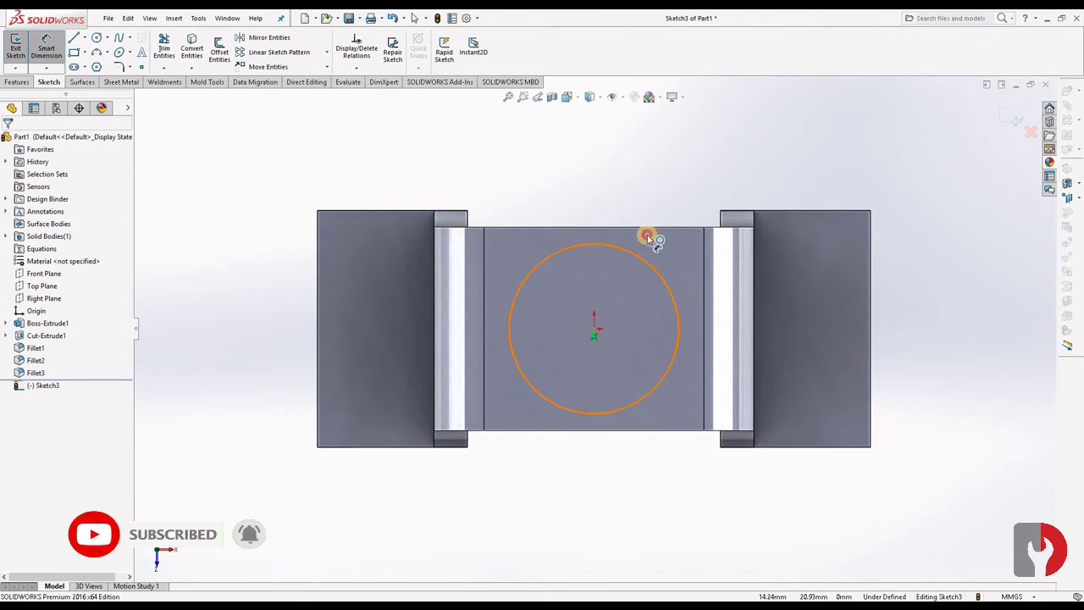
click(687, 182)
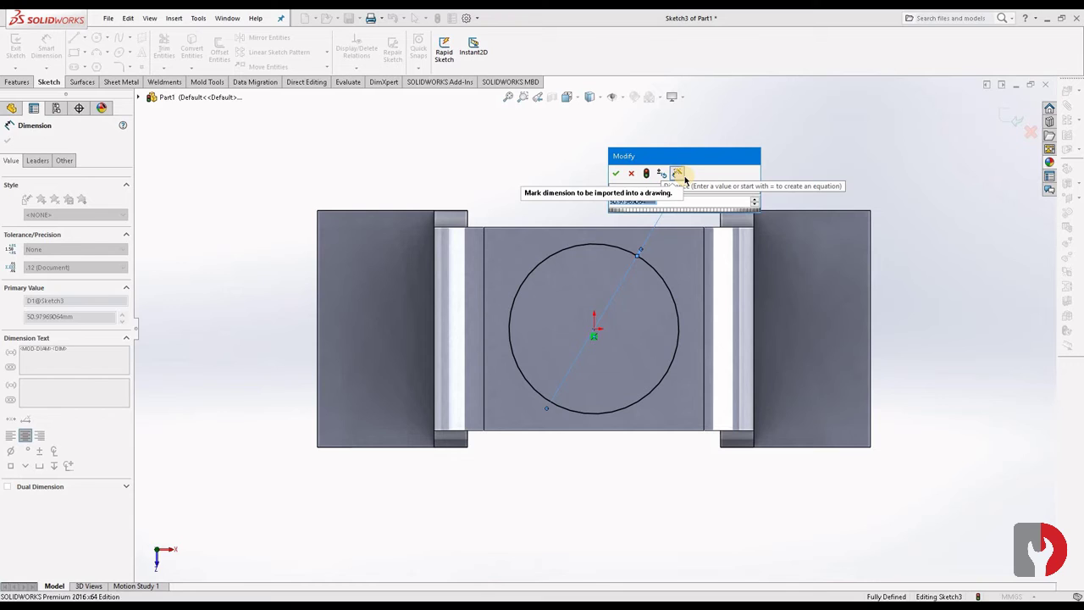
text(50)
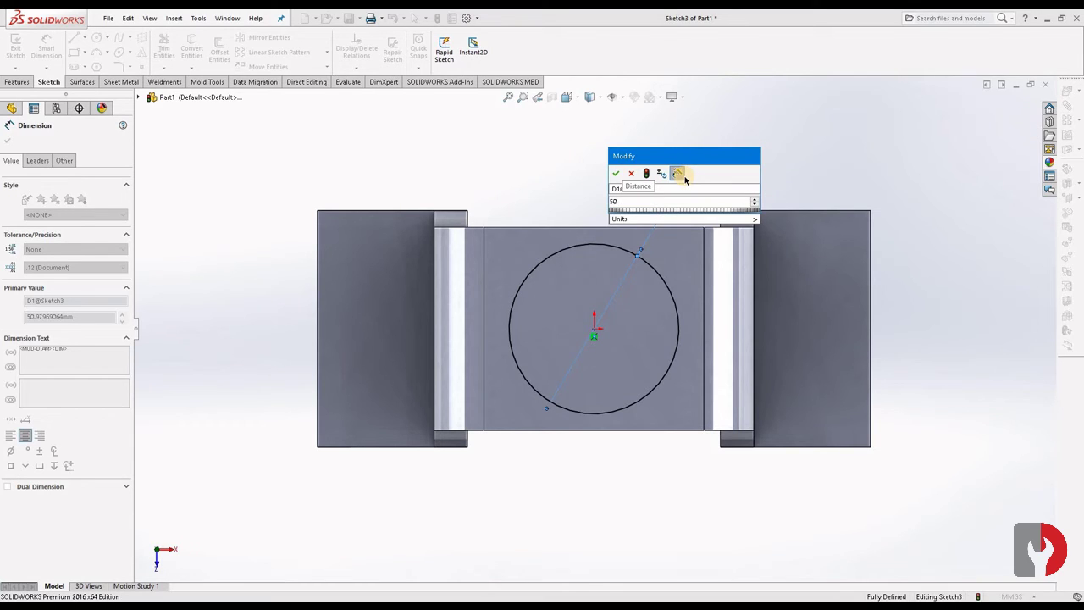
key(Return)
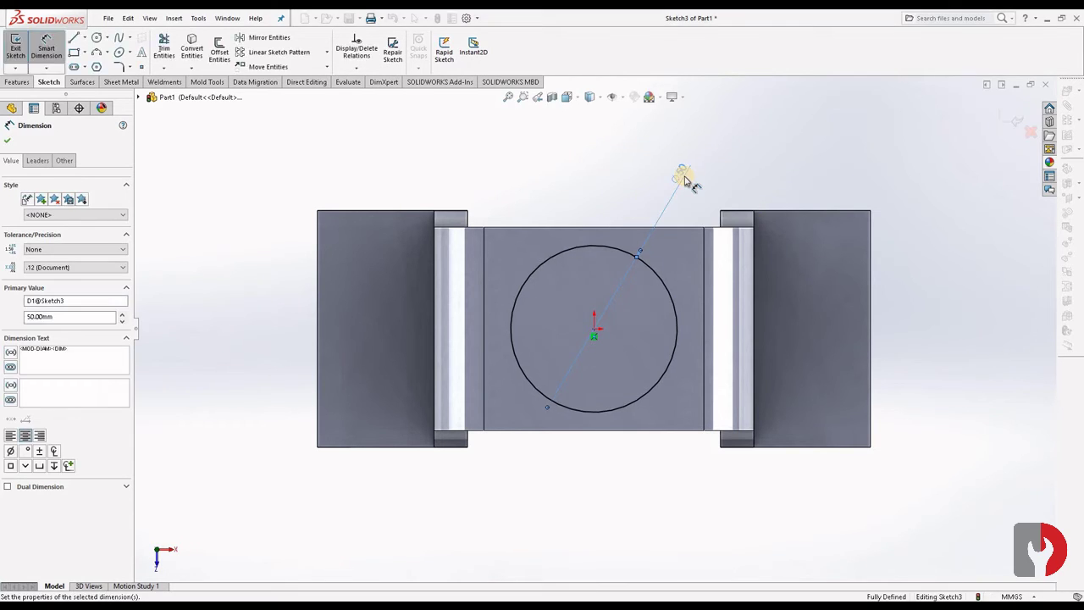
click(11, 141)
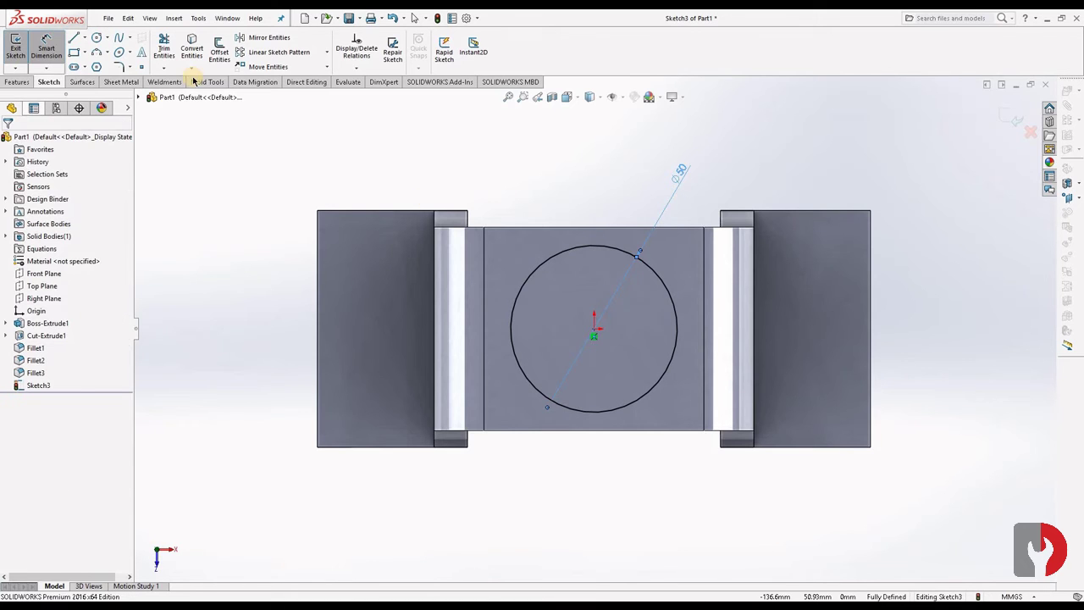
Extrude the 50 mm circle 25 mm Blind into the Boss-Extrude2 cylinder
click(14, 83)
click(20, 48)
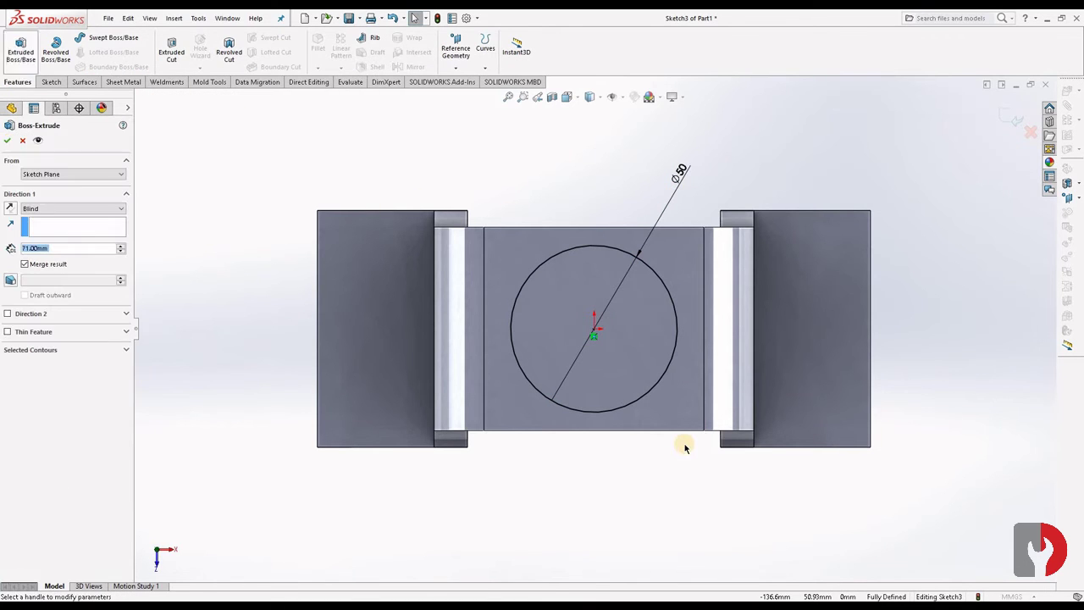
click(58, 250)
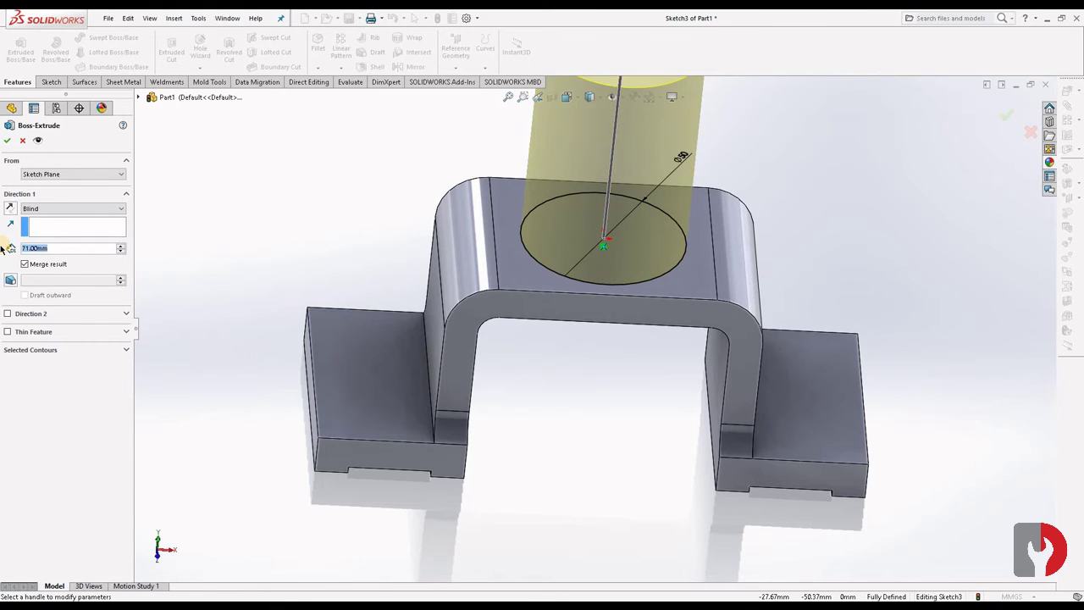
text(25)
key(Return)
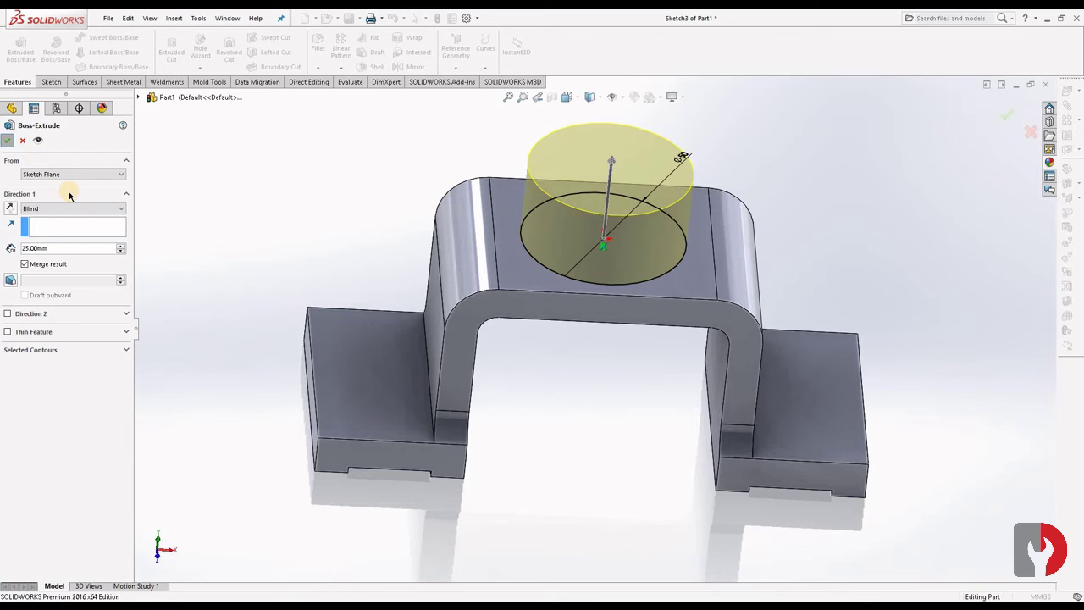
key(Return)
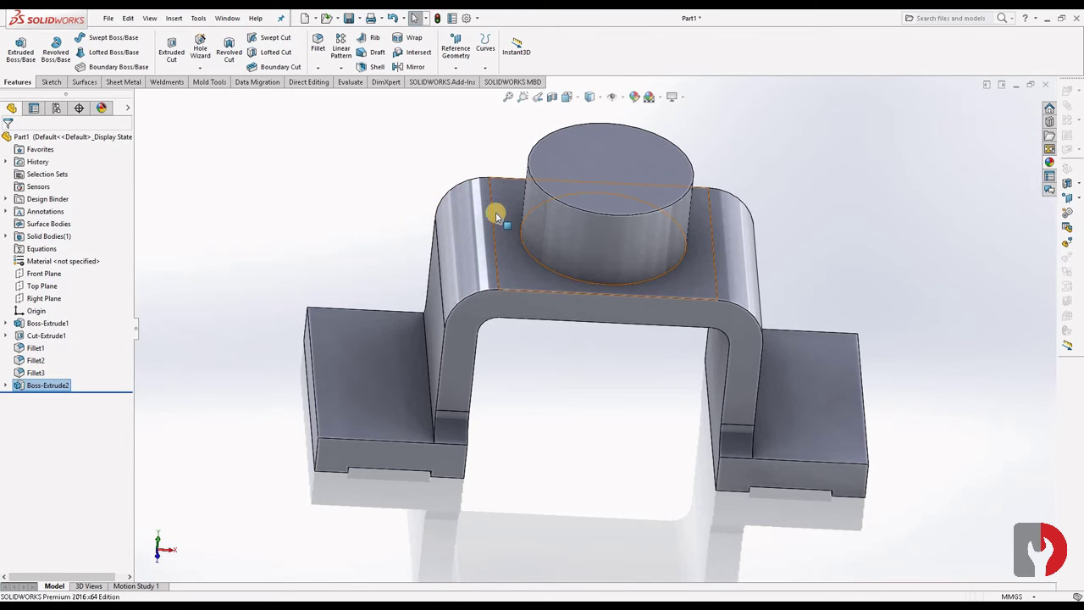
click(618, 169)
On the boss top face, draw a circle centred on the origin and dimension it 25 mm diameter
click(665, 134)
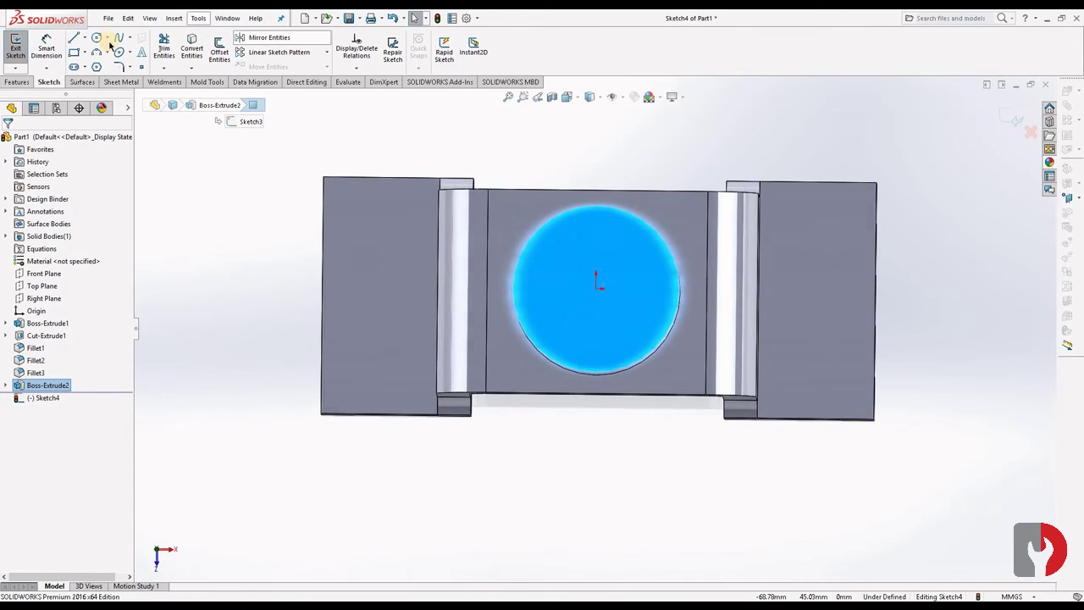
key(c)
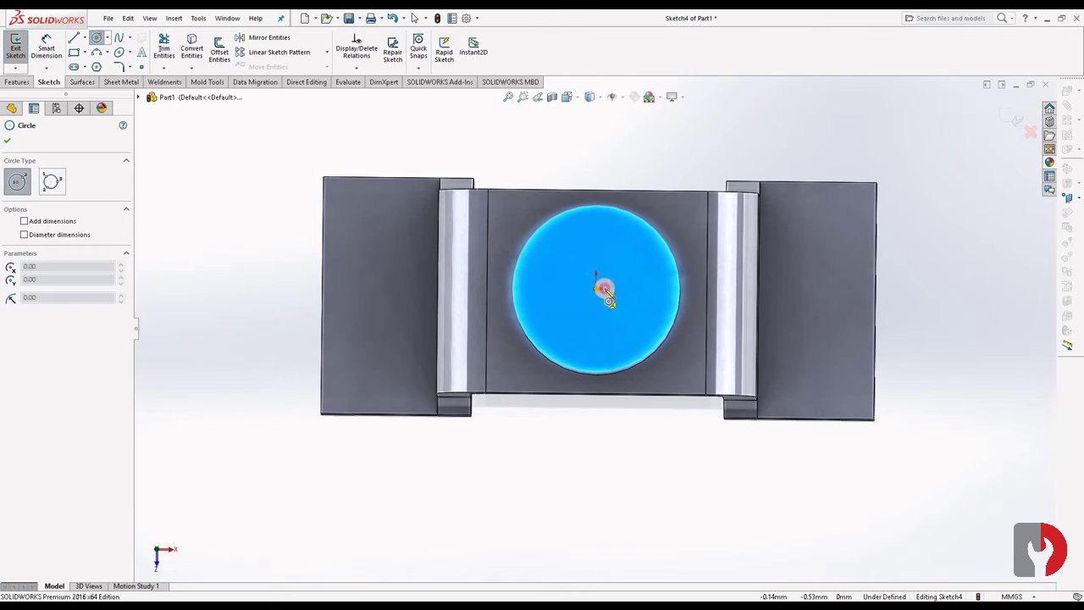
click(602, 290)
click(639, 287)
key(Escape)
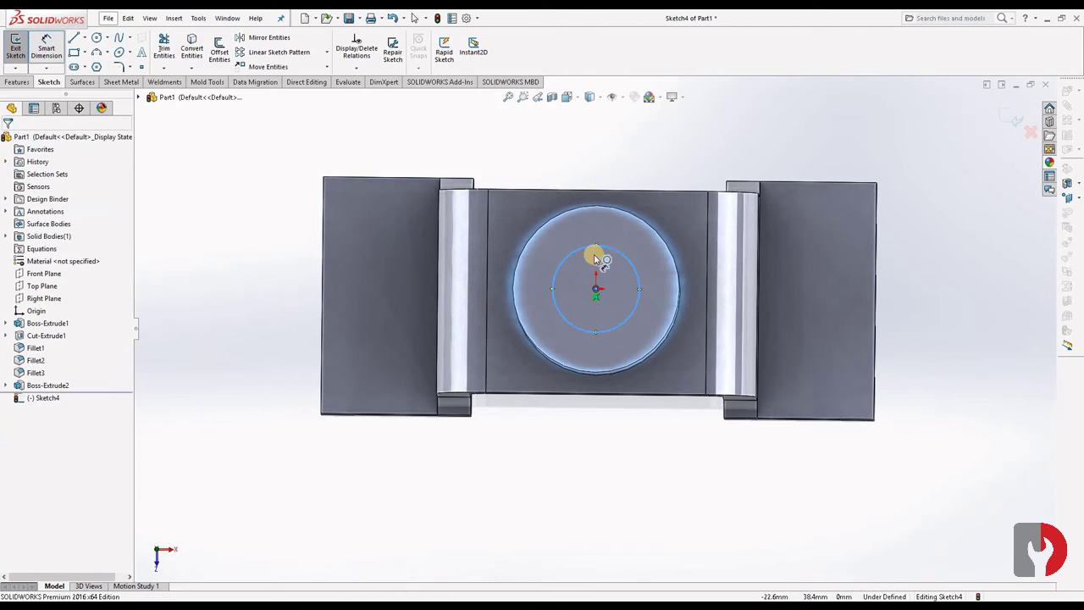
key(d)
click(613, 247)
click(697, 153)
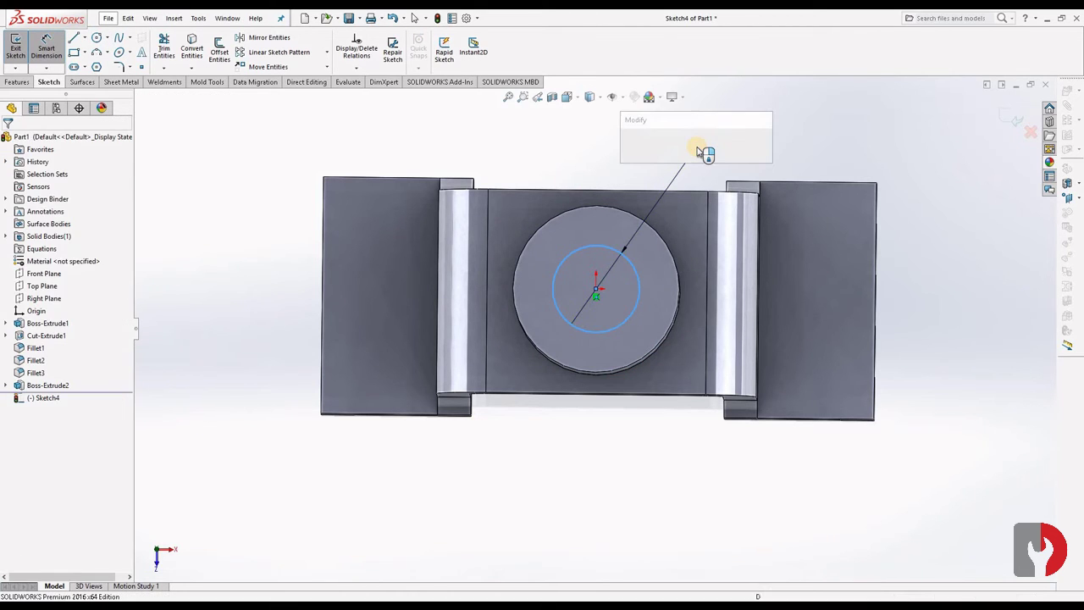
text(25)
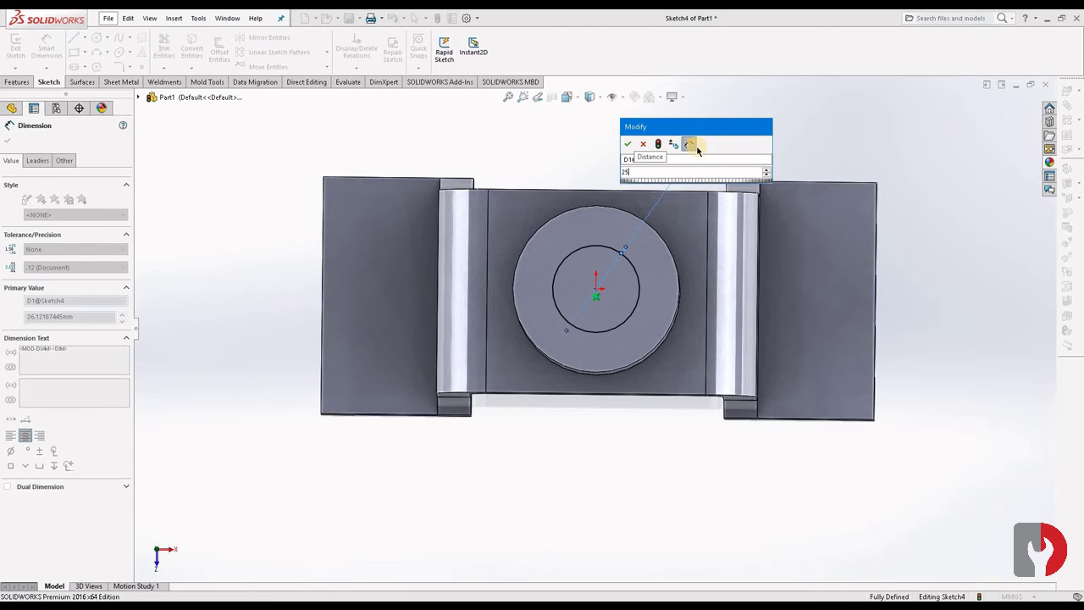
click(627, 144)
click(7, 138)
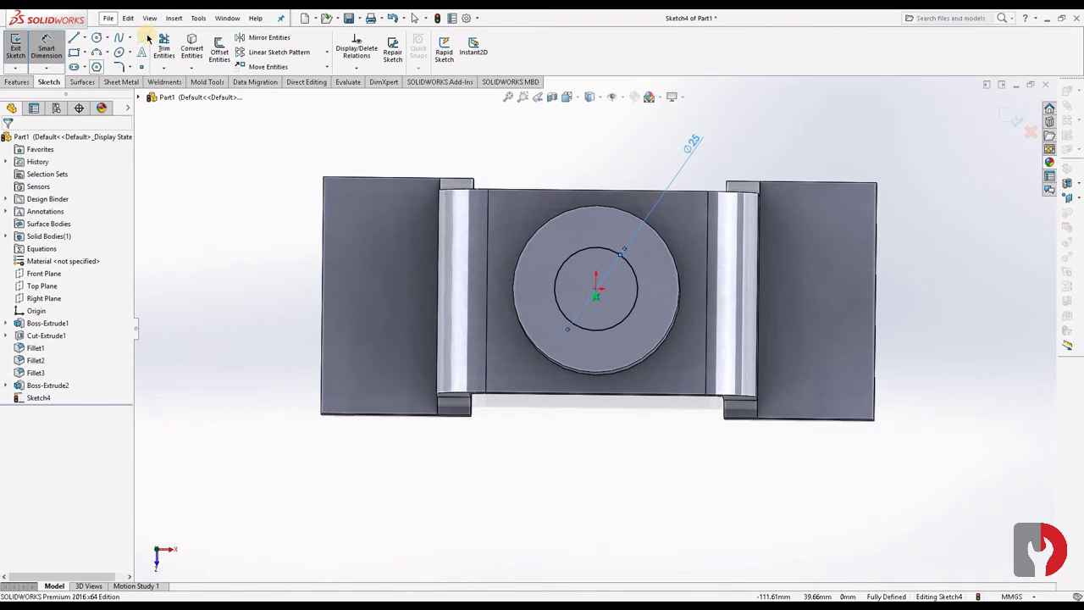
click(18, 85)
Extrude-cut the 25 mm circle into the boss with an Up To Next end condition
click(171, 51)
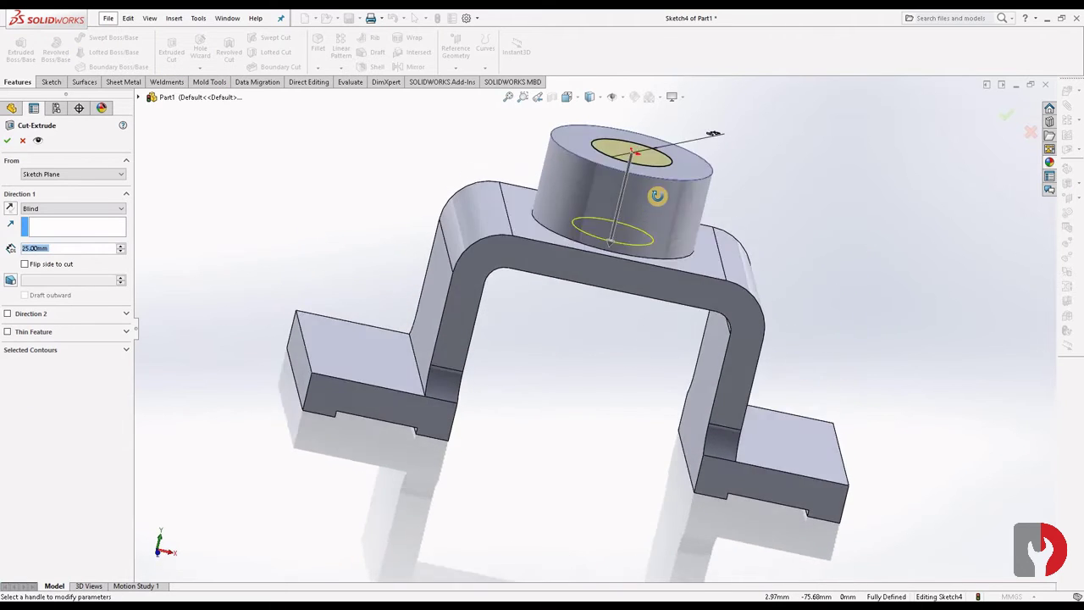
click(34, 208)
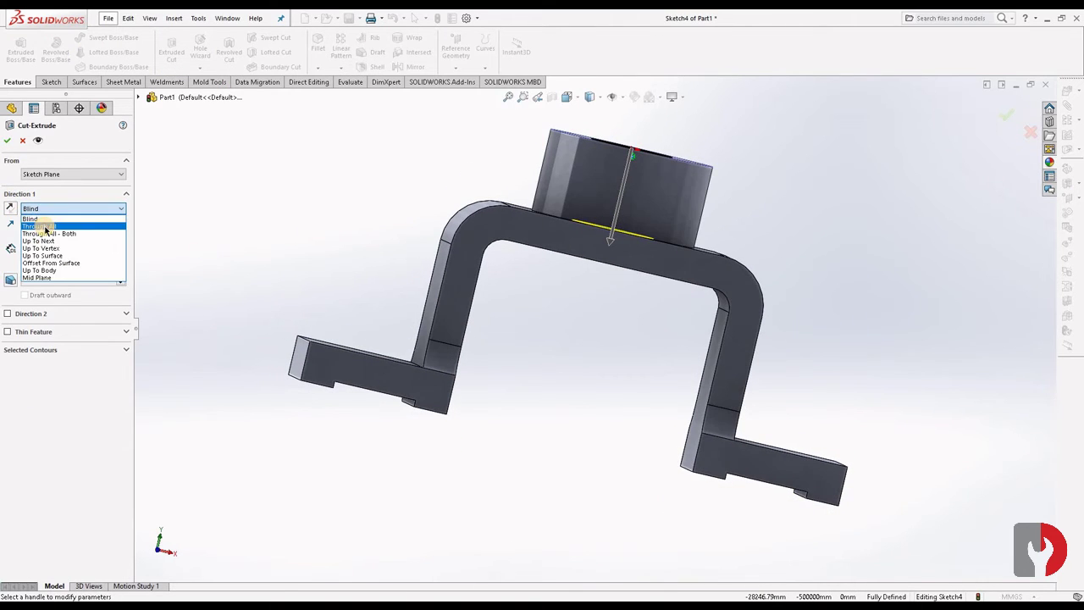
click(45, 226)
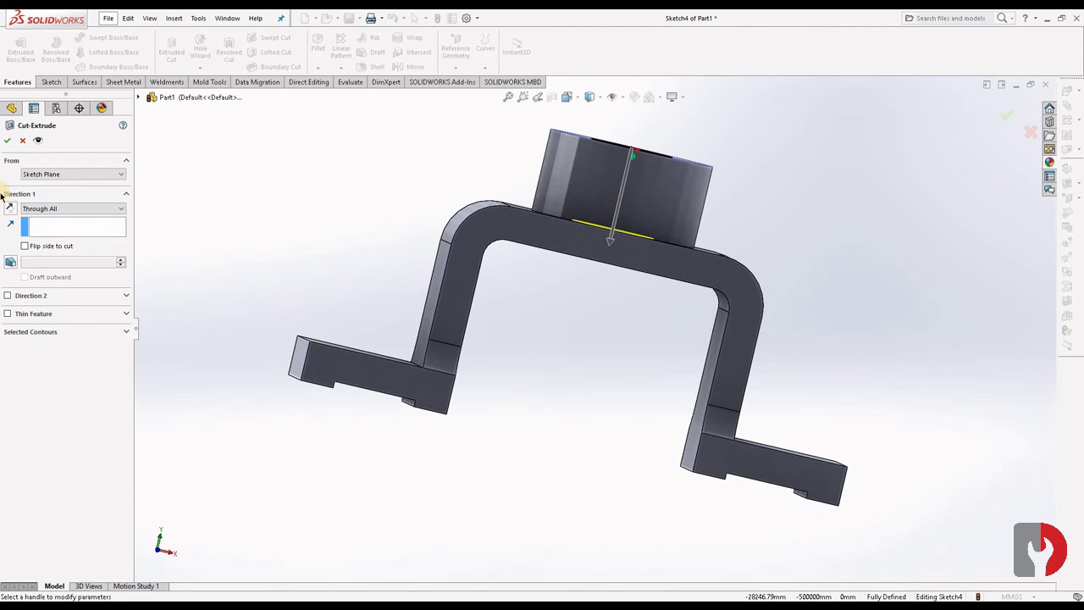
click(64, 210)
click(47, 242)
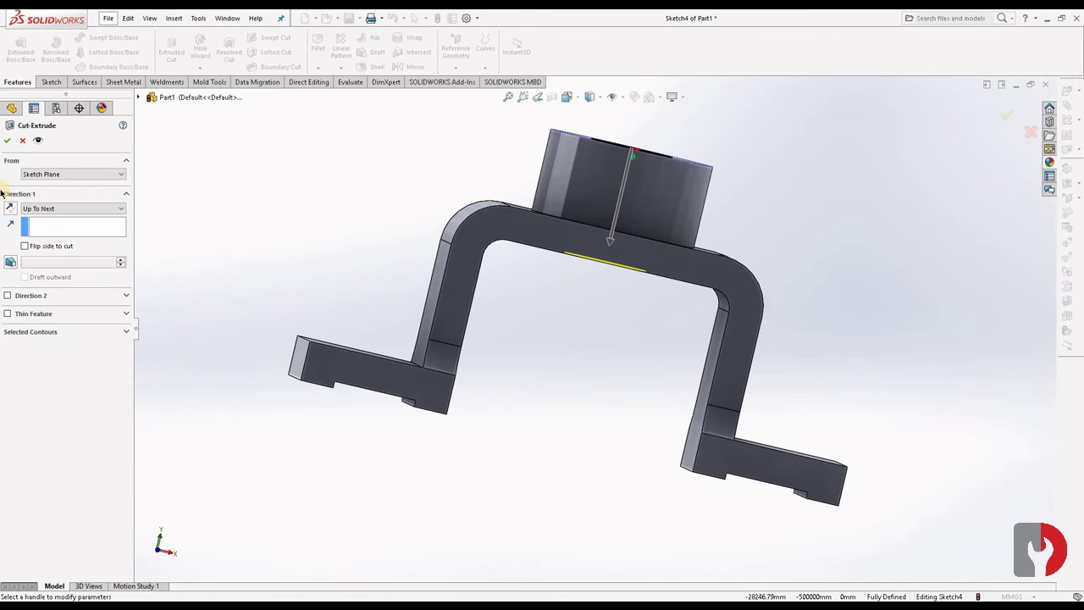
click(8, 139)
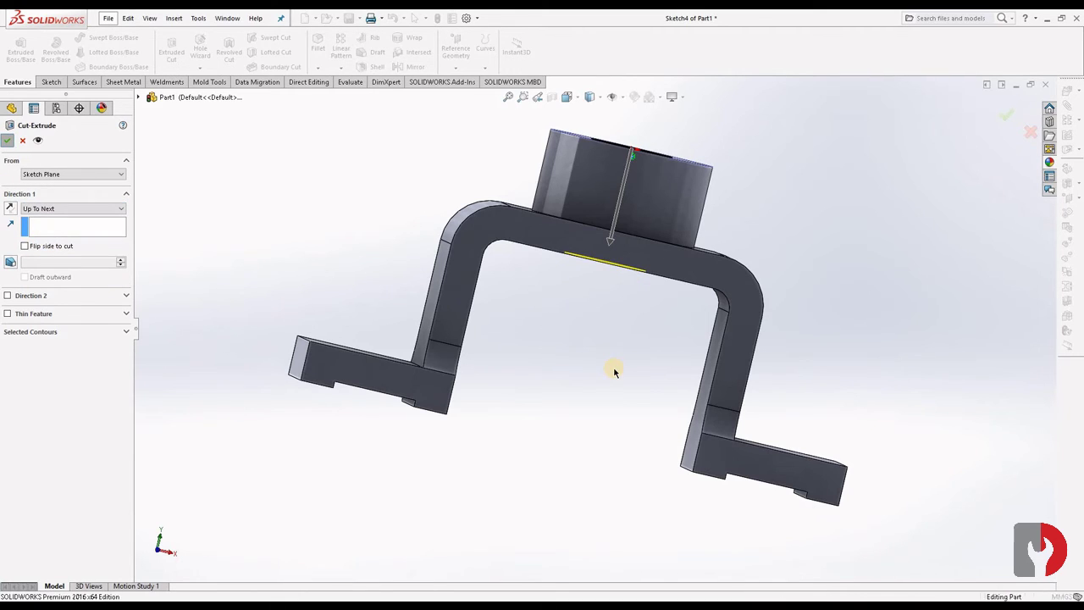
Orbit the bracket while toggling display between Shaded and Shaded With Edges
mouse_move(629, 297)
middle_down()
mouse_move(595, 335)
mouse_move(479, 392)
mouse_move(534, 314)
mouse_move(643, 382)
mouse_move(646, 431)
mouse_move(590, 467)
mouse_move(575, 357)
middle_up()
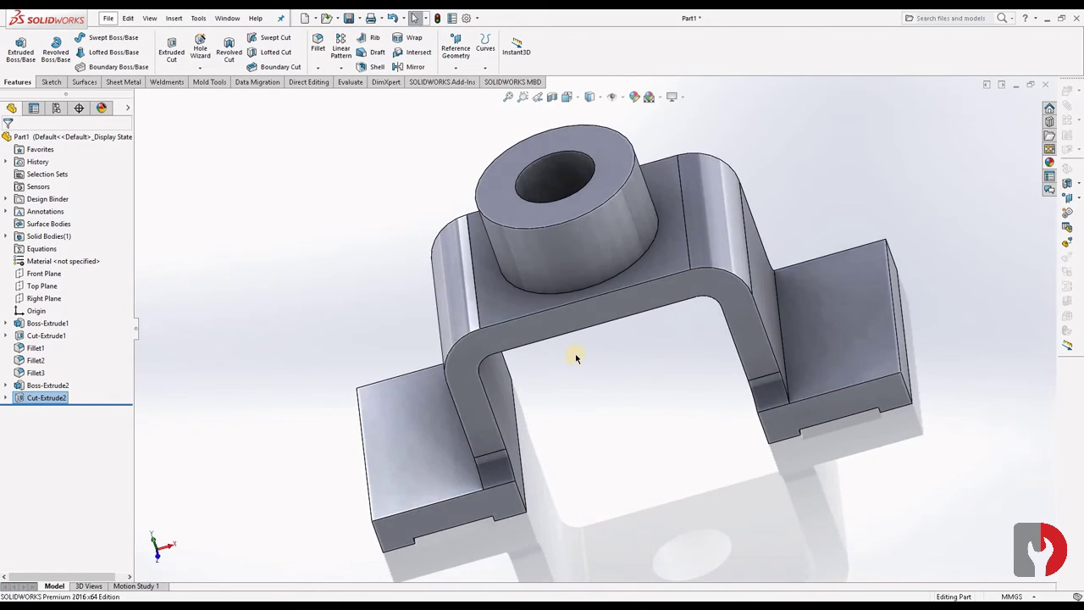
mouse_move(618, 391)
middle_down()
mouse_move(564, 412)
mouse_move(648, 206)
middle_up()
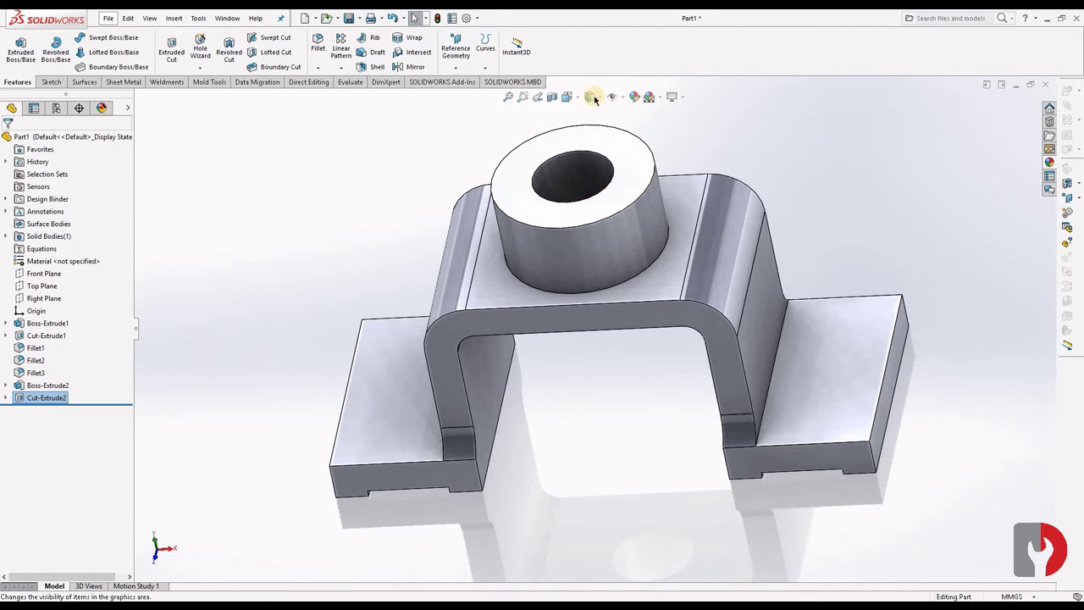
click(602, 99)
click(591, 129)
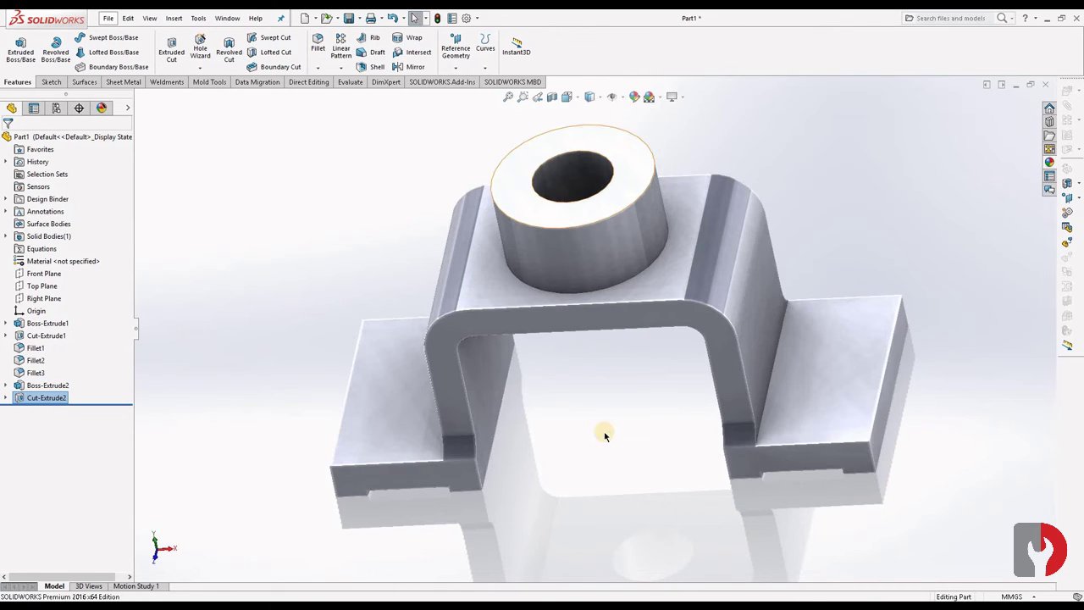
mouse_move(600, 435)
middle_down()
mouse_move(689, 387)
mouse_move(719, 431)
mouse_move(701, 386)
mouse_move(619, 338)
mouse_move(562, 395)
mouse_move(542, 372)
middle_up()
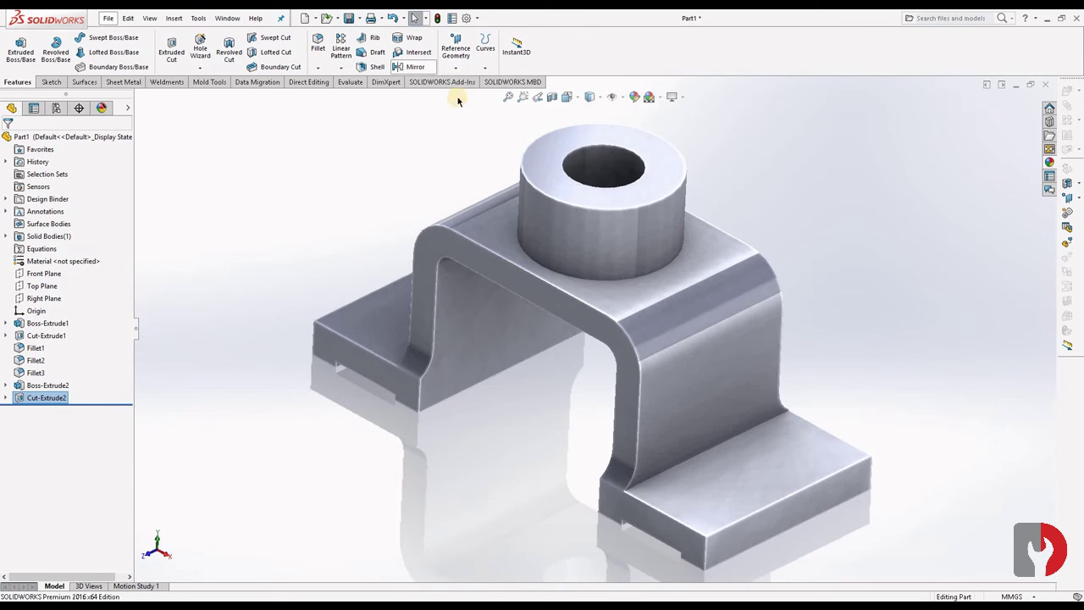
click(602, 98)
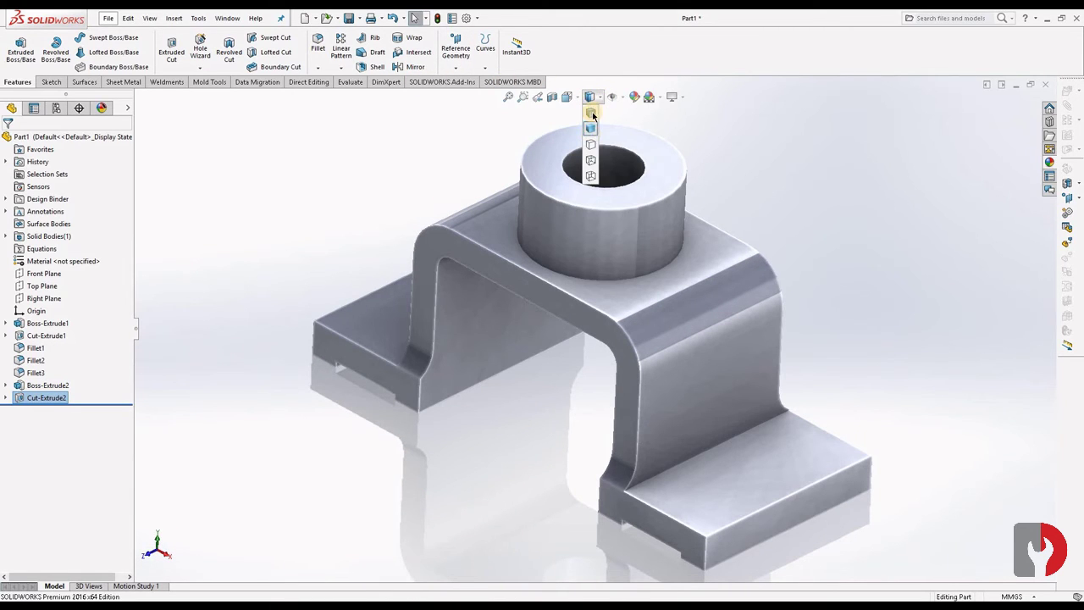
click(591, 129)
Orbit to a near-top view and select the right foot's top face
middle_drag(755, 359, 733, 394)
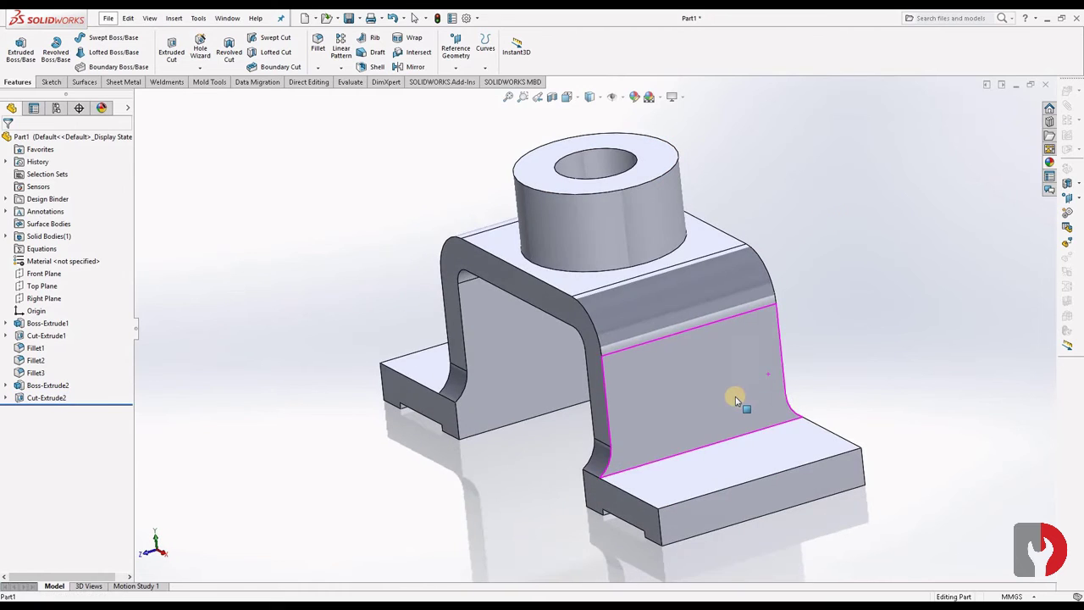
scroll(728, 428, down, 5)
scroll(729, 428, up, 5)
scroll(743, 435, up, 2)
middle_drag(757, 481, 680, 412)
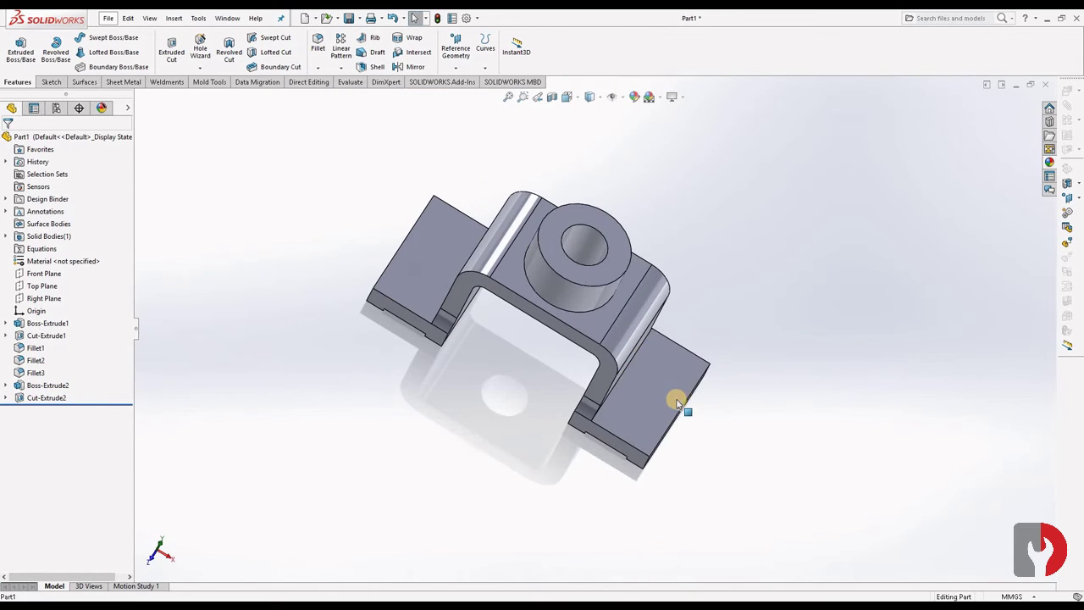
click(663, 396)
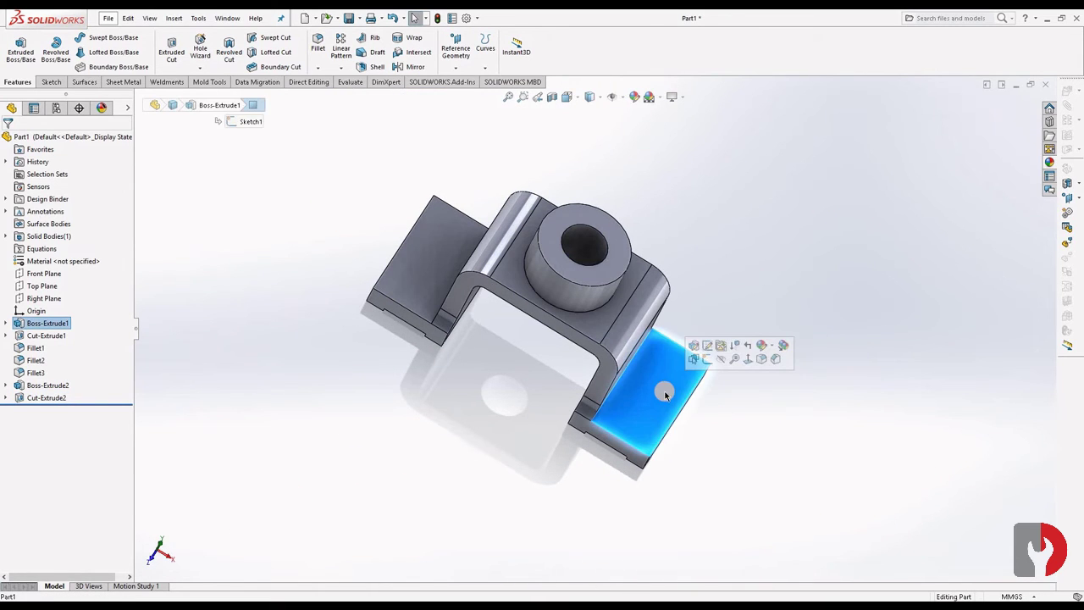
Start a sketch on the right foot and draw two circles, one above the other
click(708, 359)
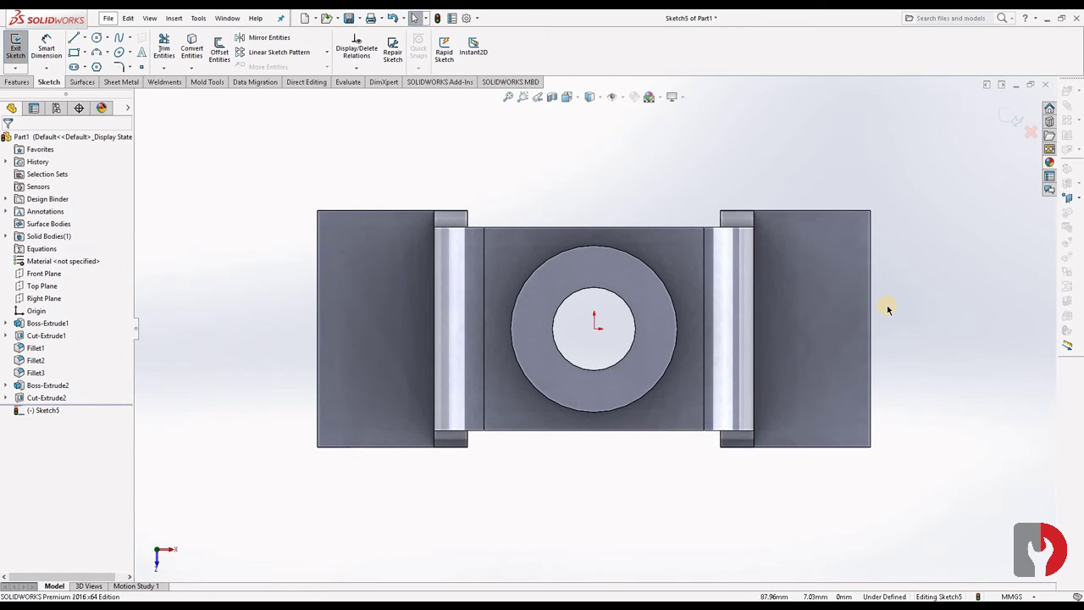
scroll(903, 315, down, 3)
scroll(908, 314, up, 3)
scroll(912, 314, down, 3)
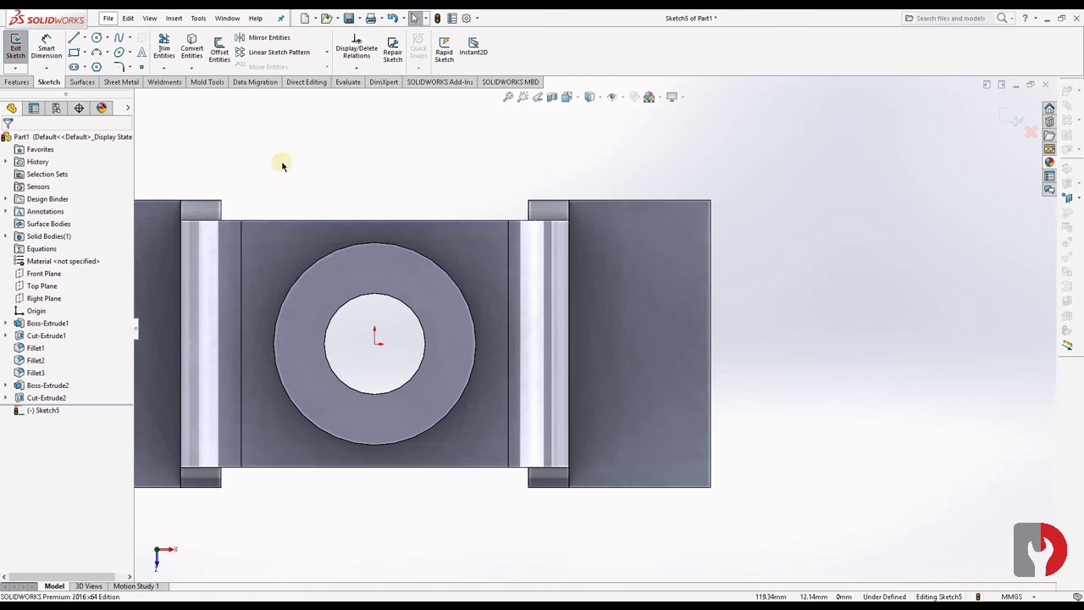
click(97, 39)
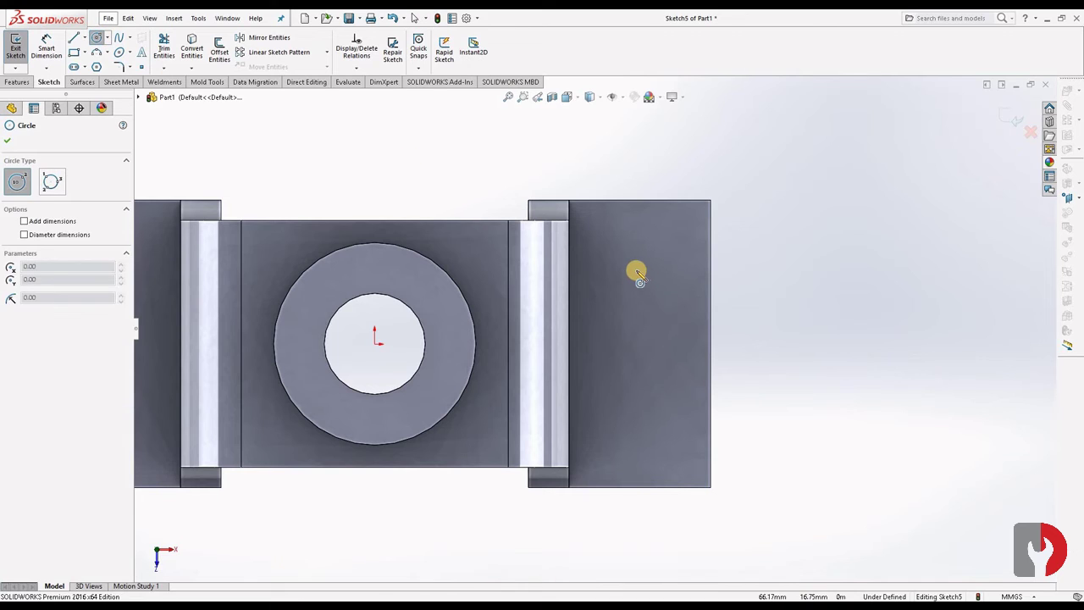
click(632, 265)
click(642, 294)
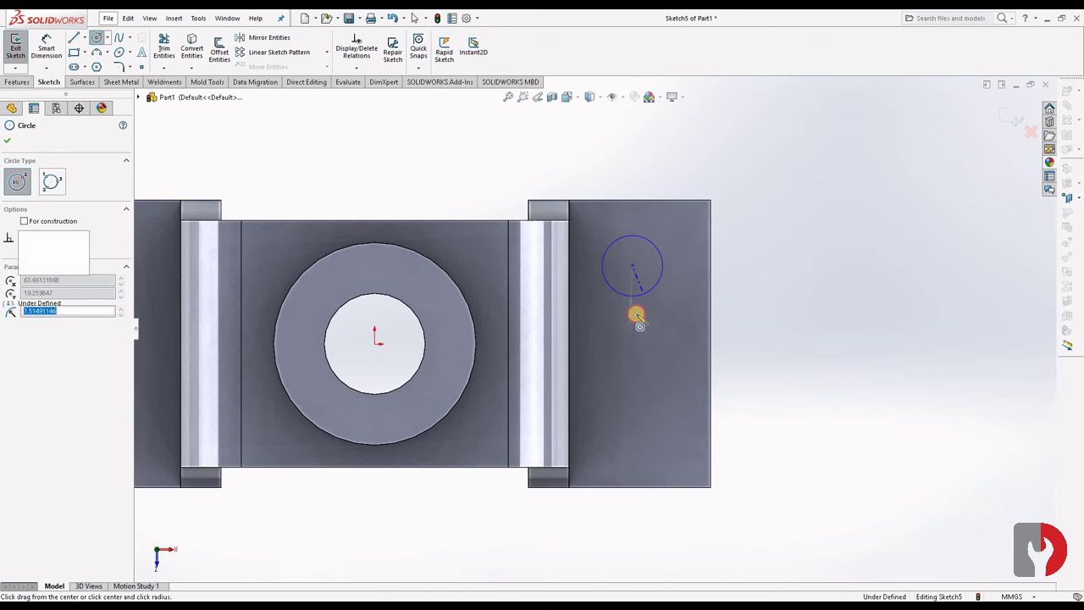
click(633, 394)
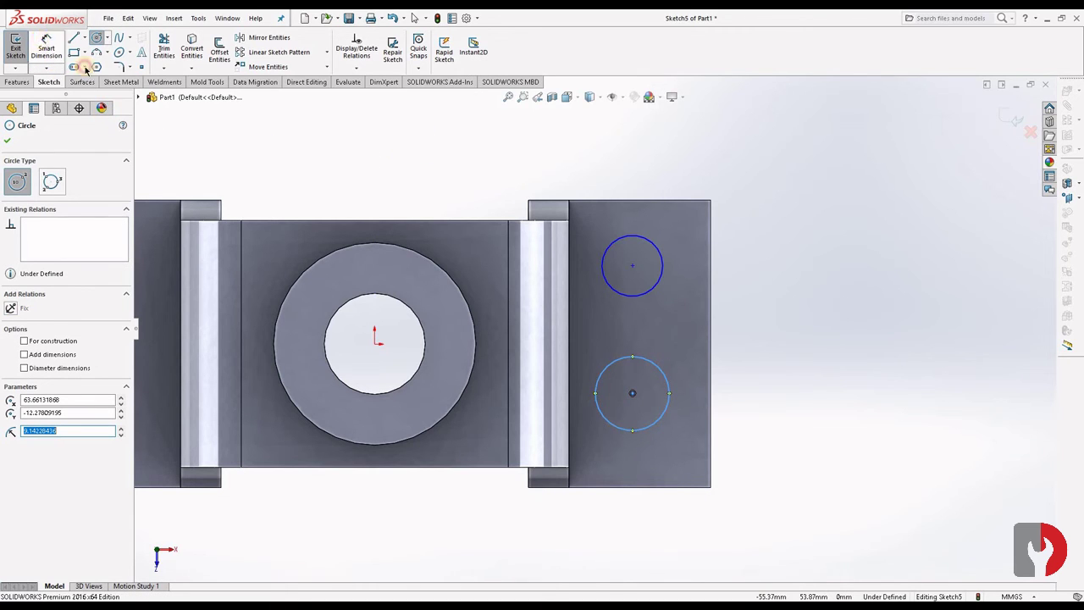
Dimension both circles to 12 mm diameter
click(47, 47)
click(641, 236)
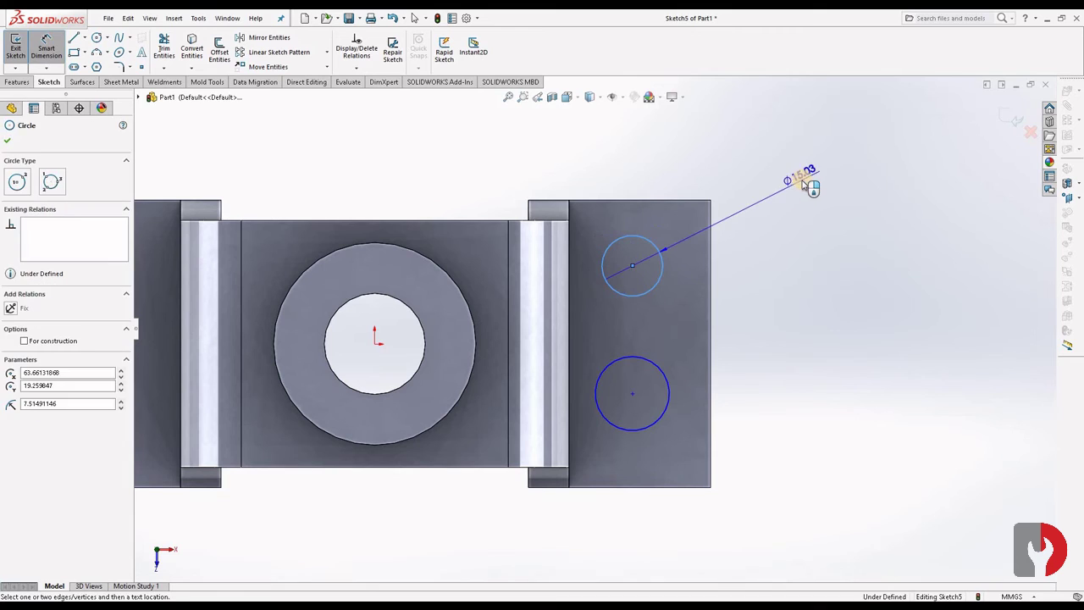
click(802, 183)
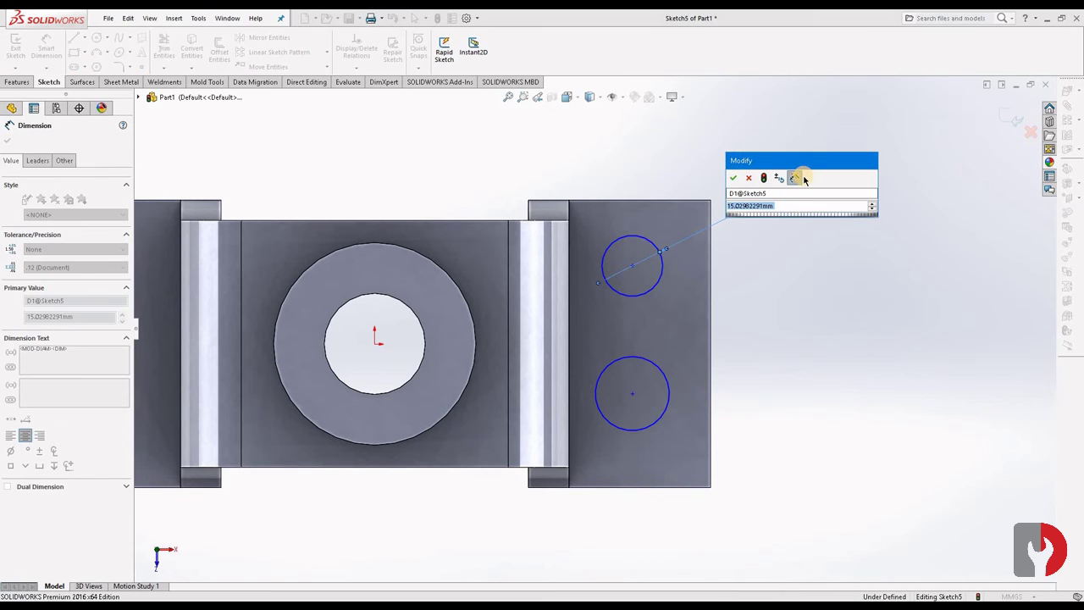
text(12)
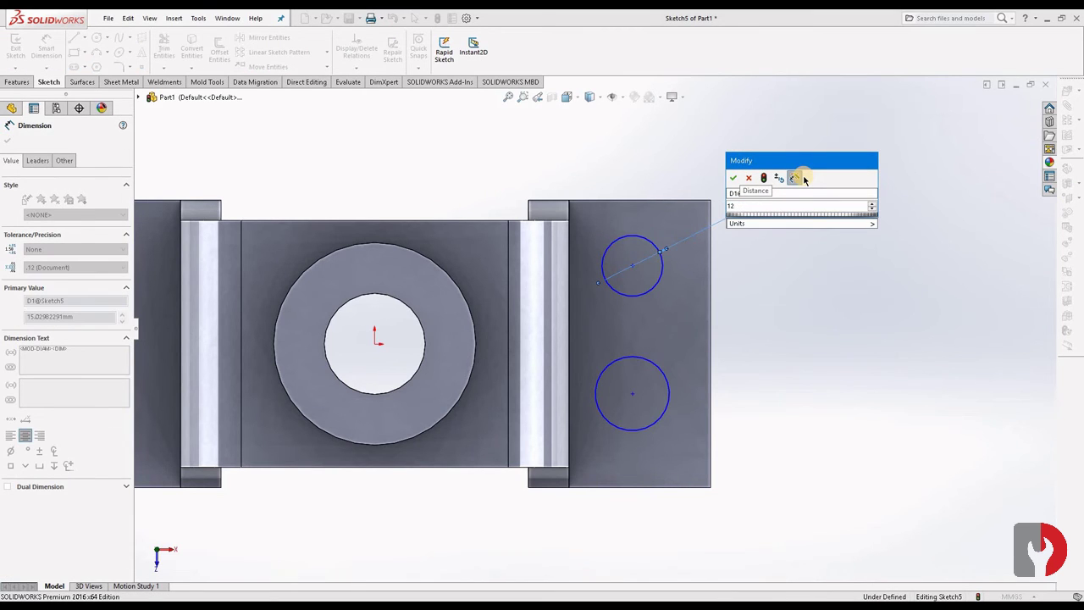
key(Return)
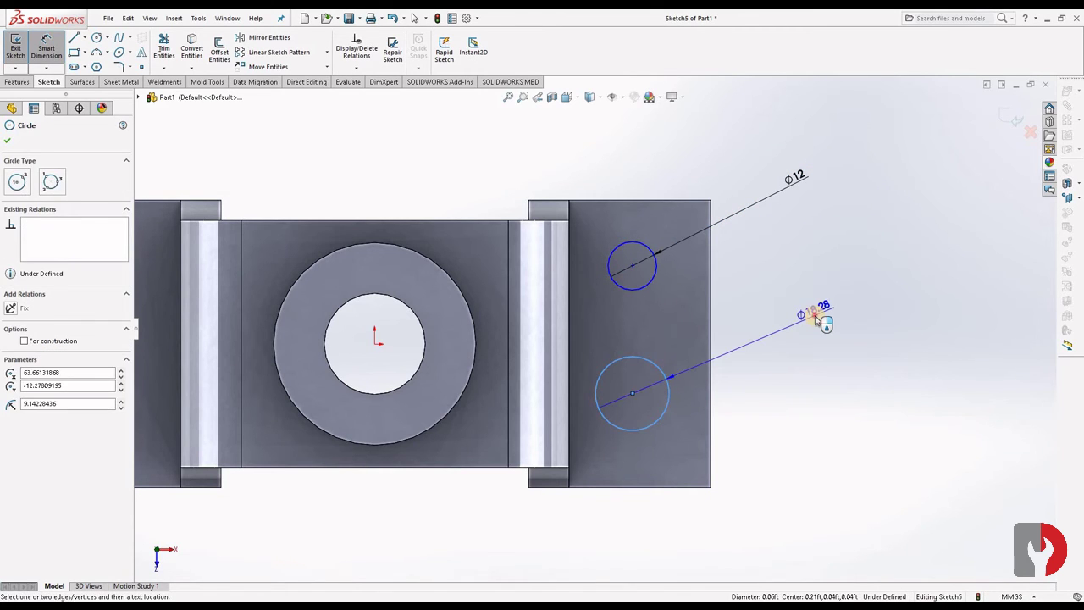
click(810, 315)
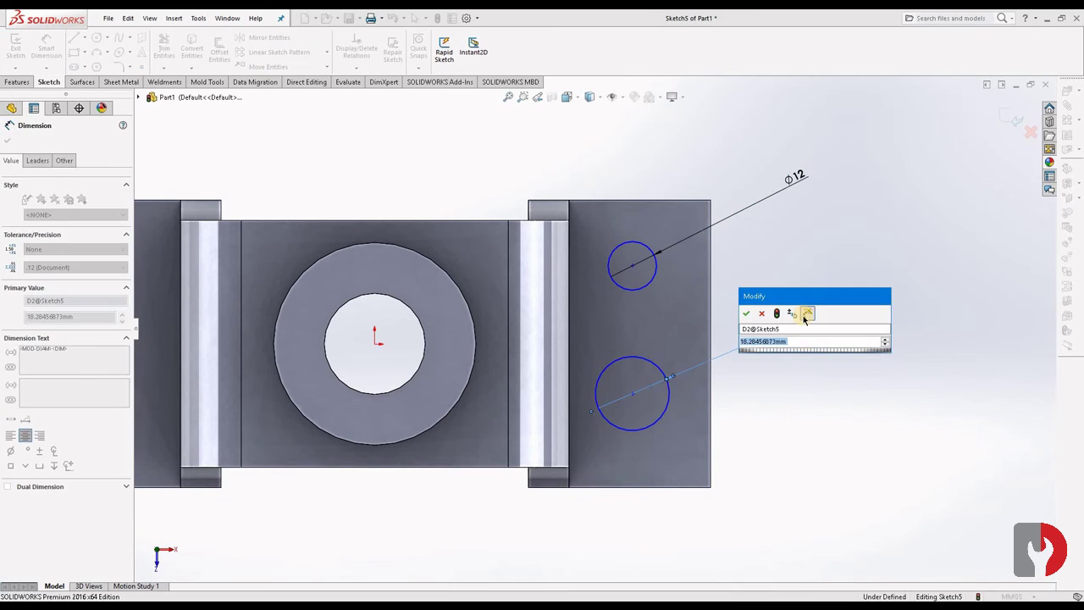
text(12)
key(Return)
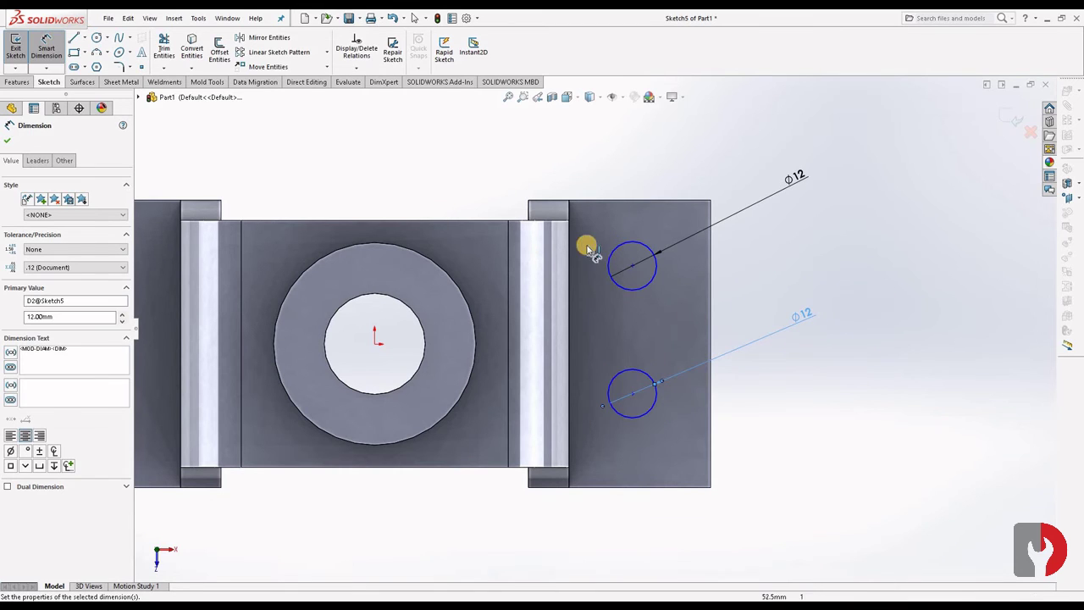
Space the hole centres 25 mm apart and the upper one 23 mm from the top edge
click(632, 267)
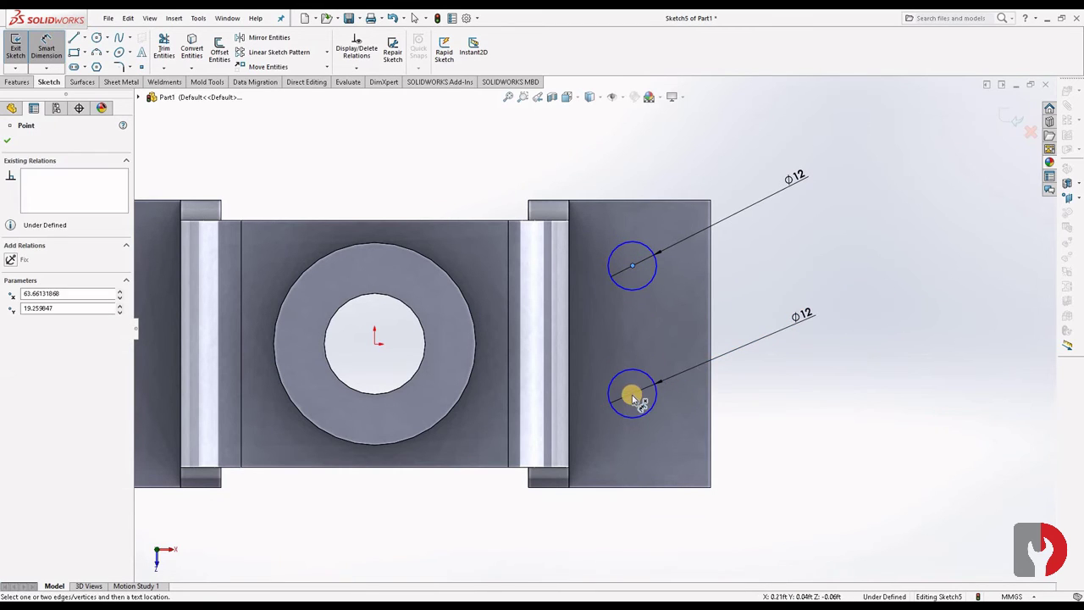
click(866, 336)
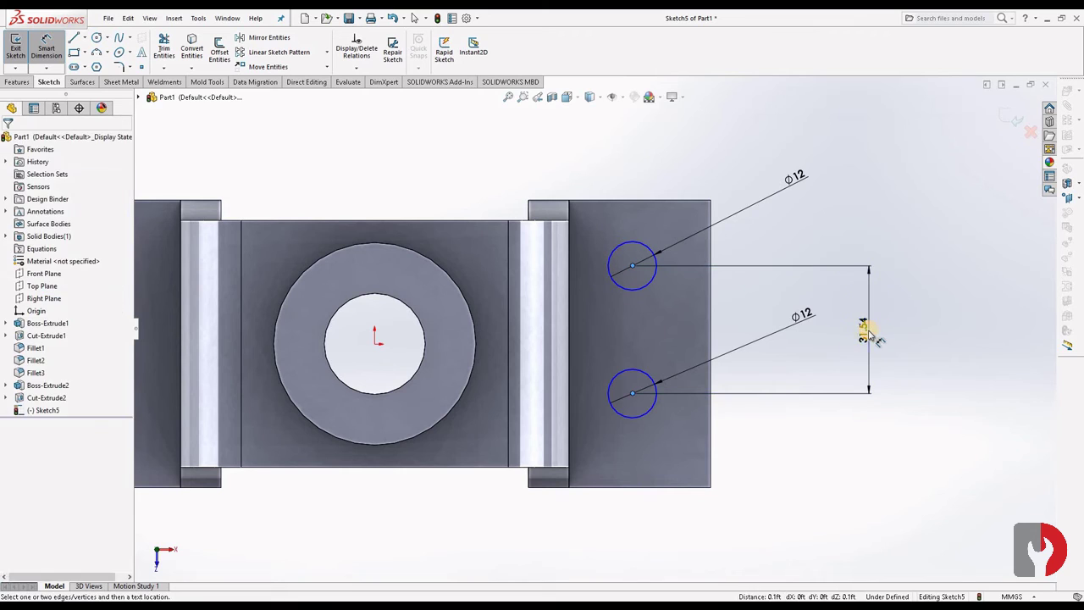
text(25)
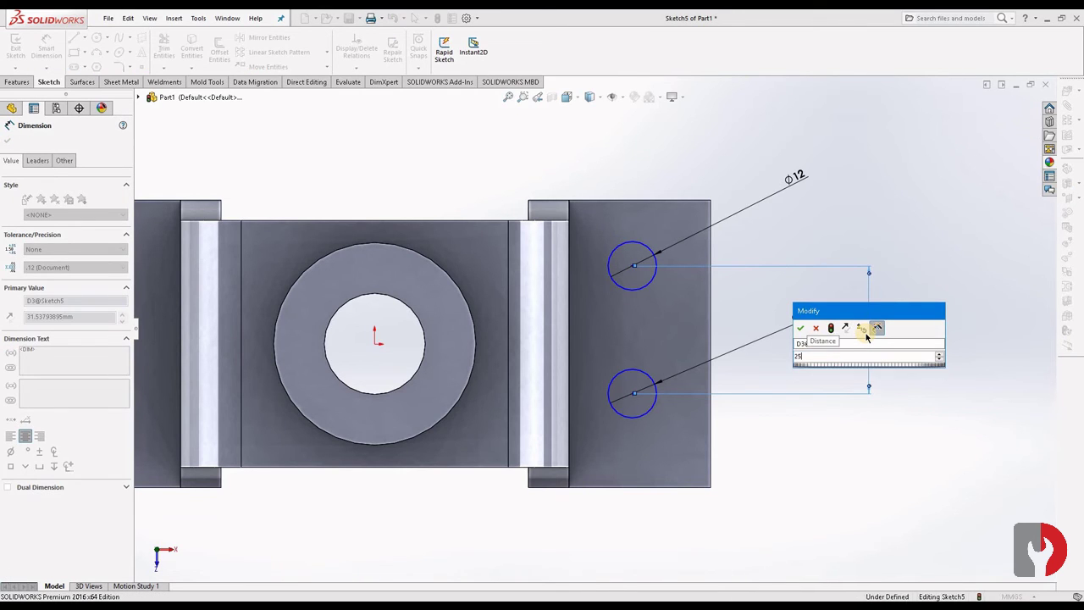
key(Return)
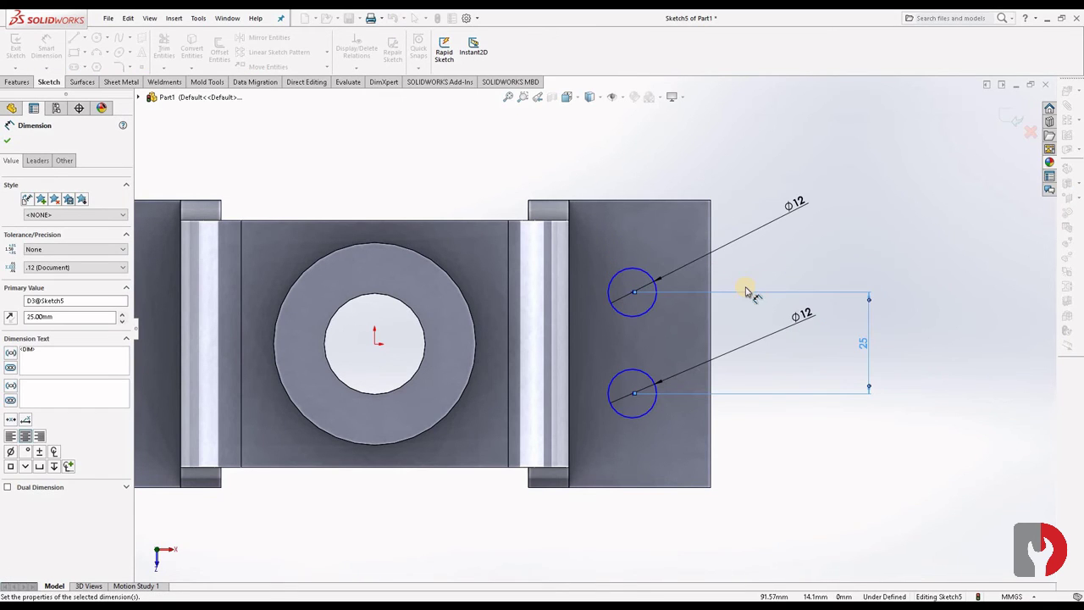
click(633, 293)
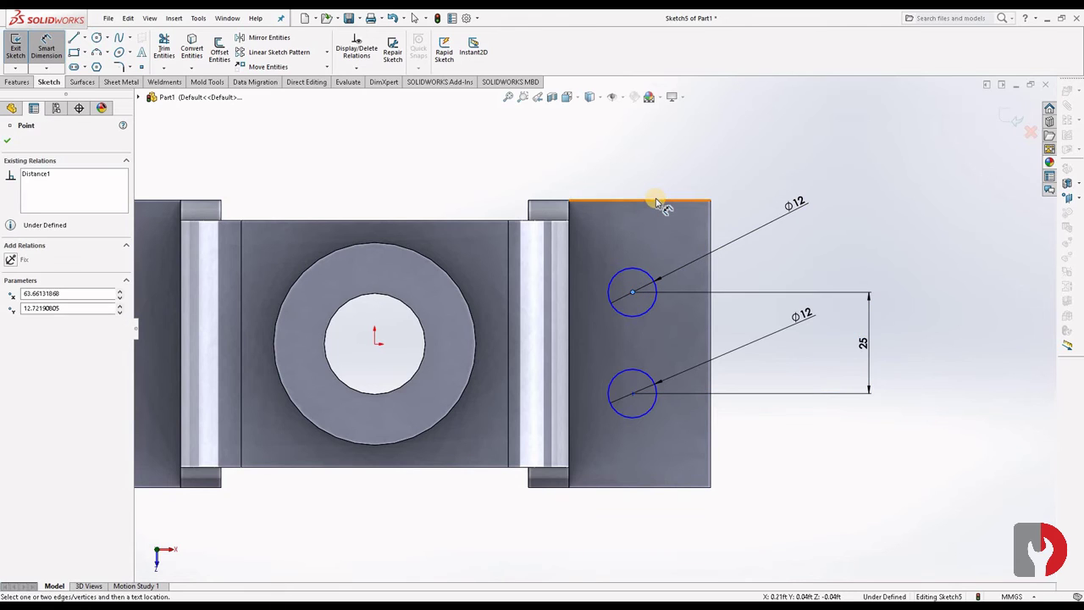
click(656, 201)
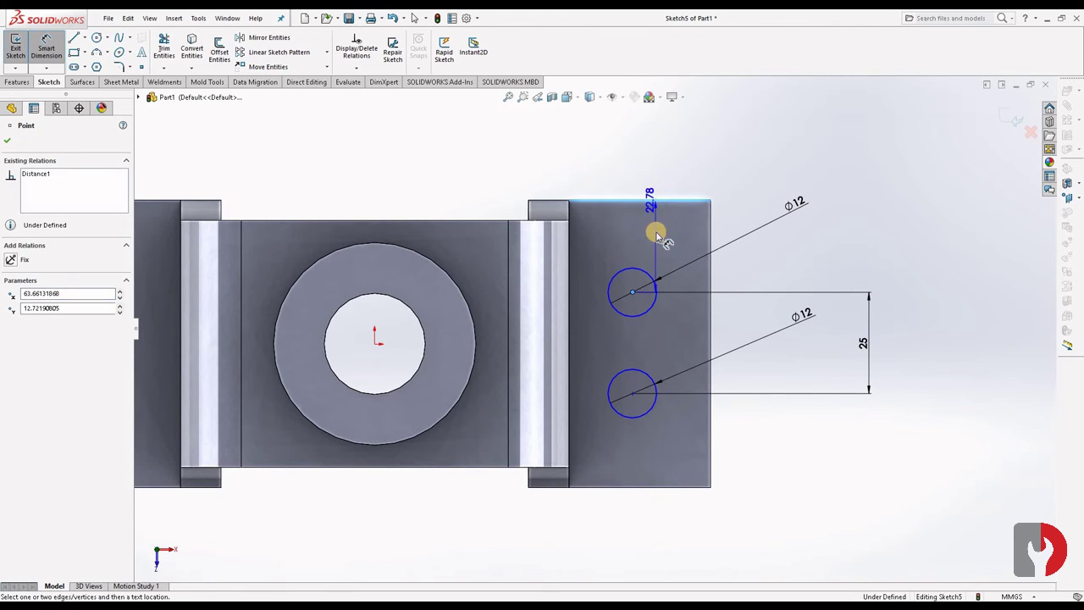
click(828, 265)
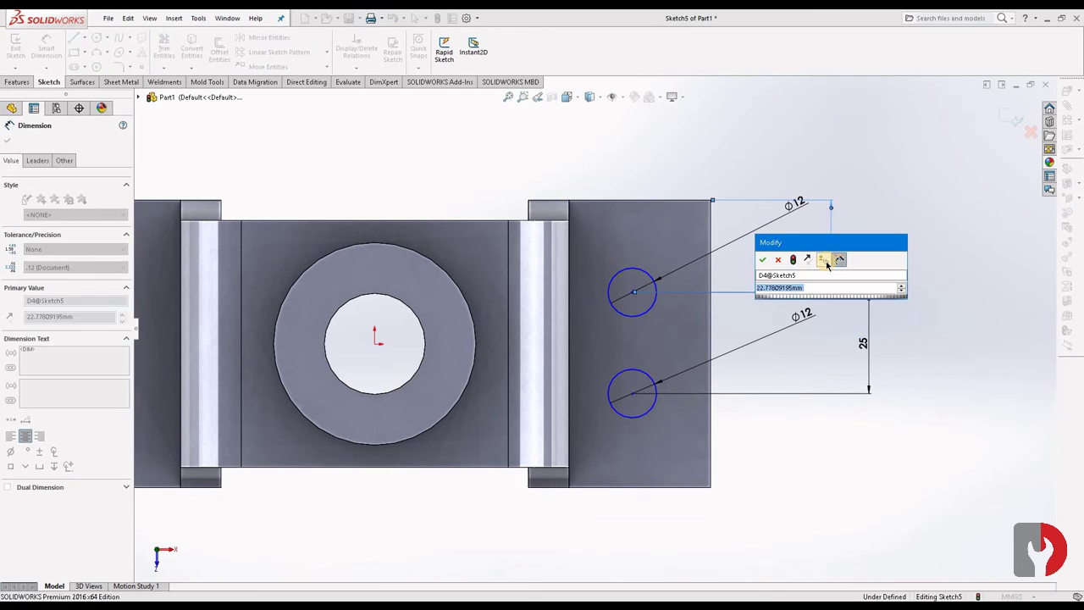
text(23)
key(Return)
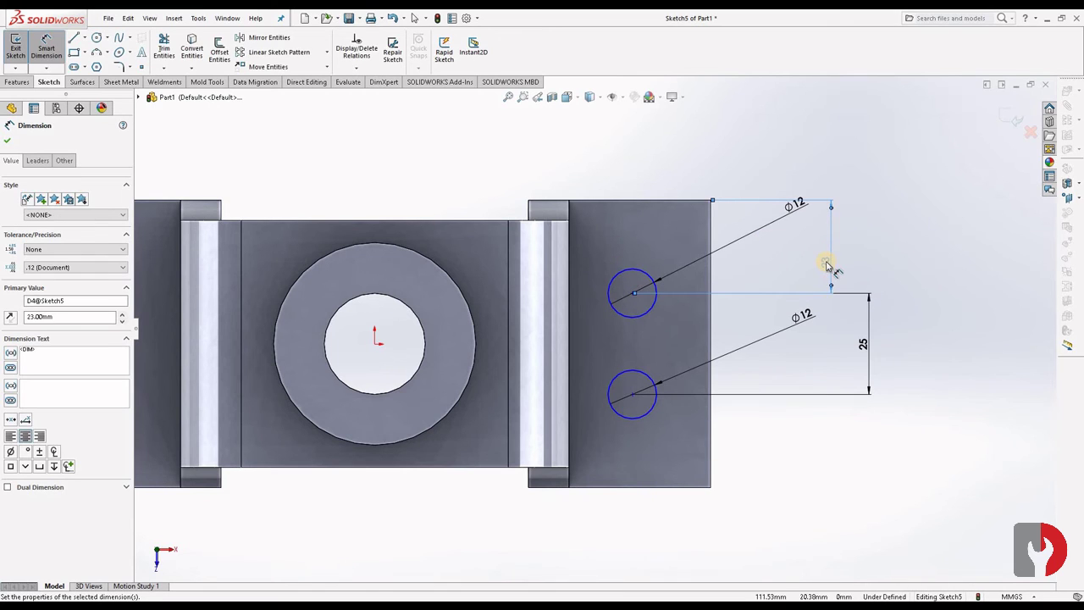
Dimension the upper hole centre 20 mm from the foot's outer edge
click(633, 294)
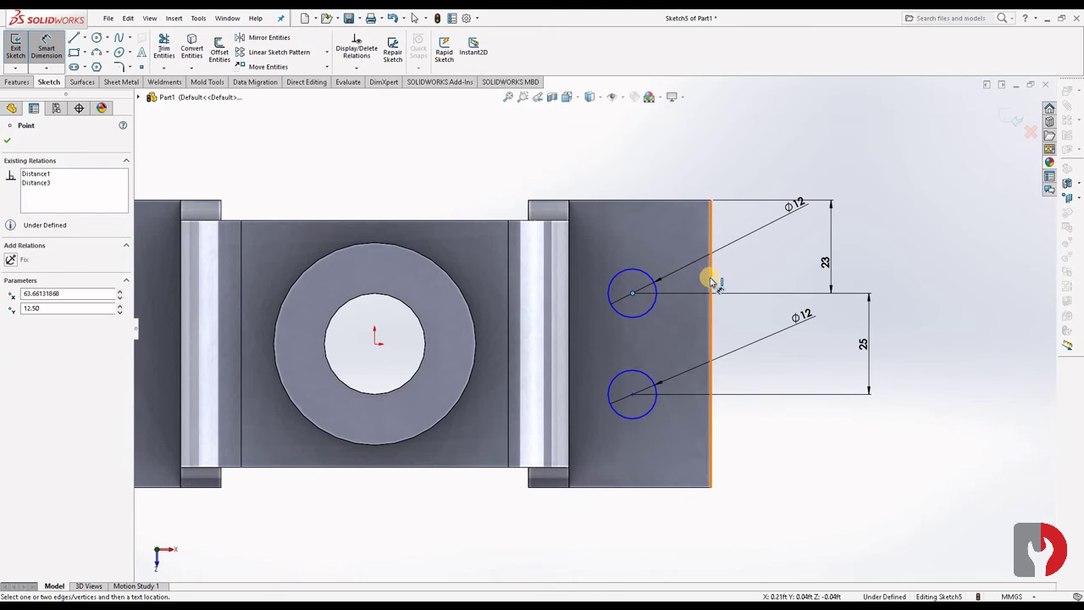
click(711, 282)
click(669, 169)
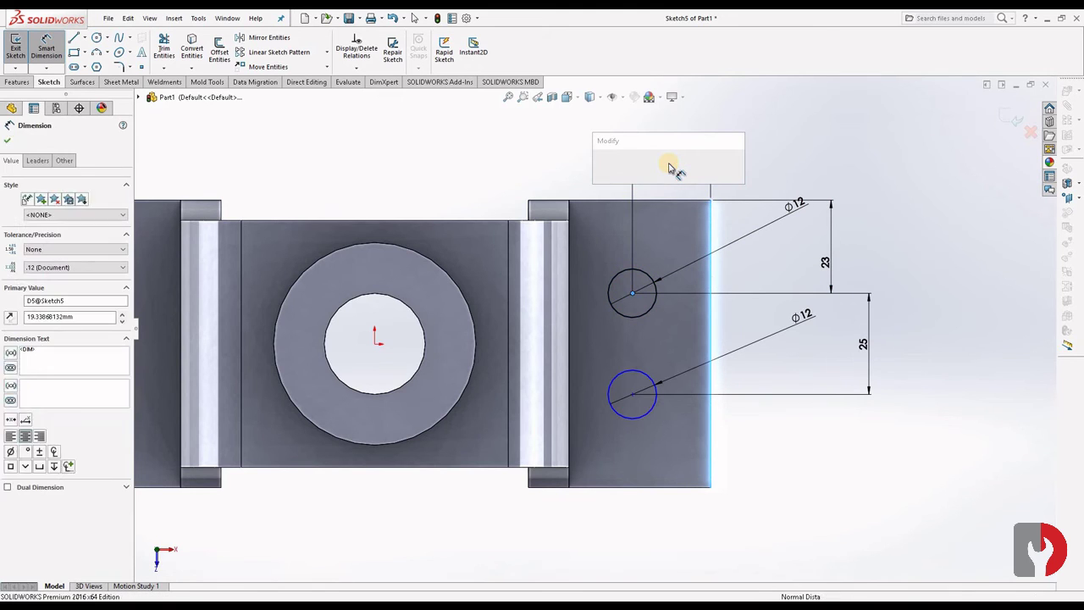
text(20)
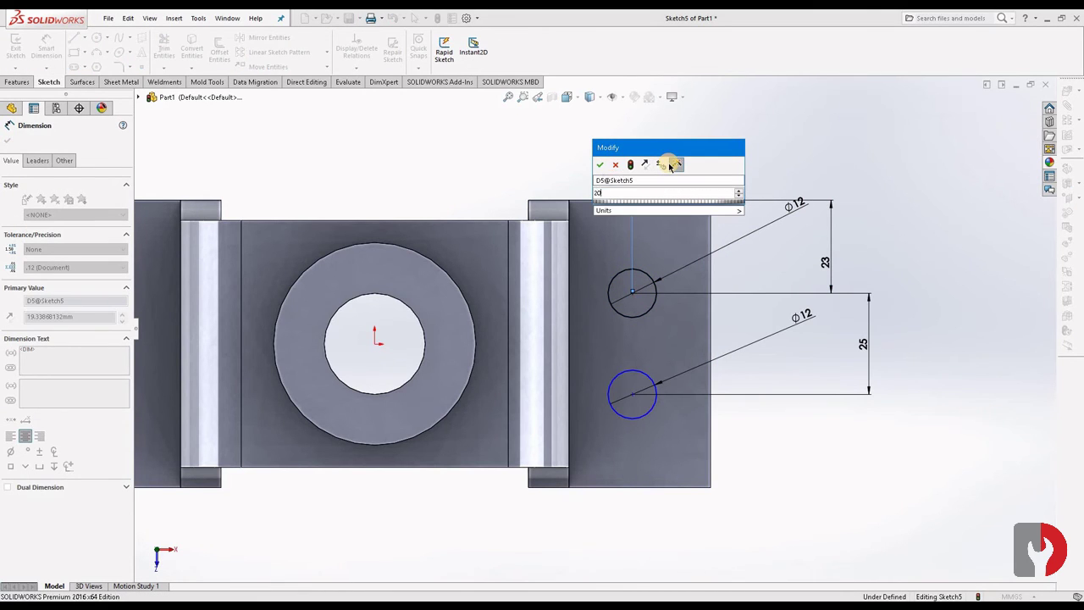
key(Return)
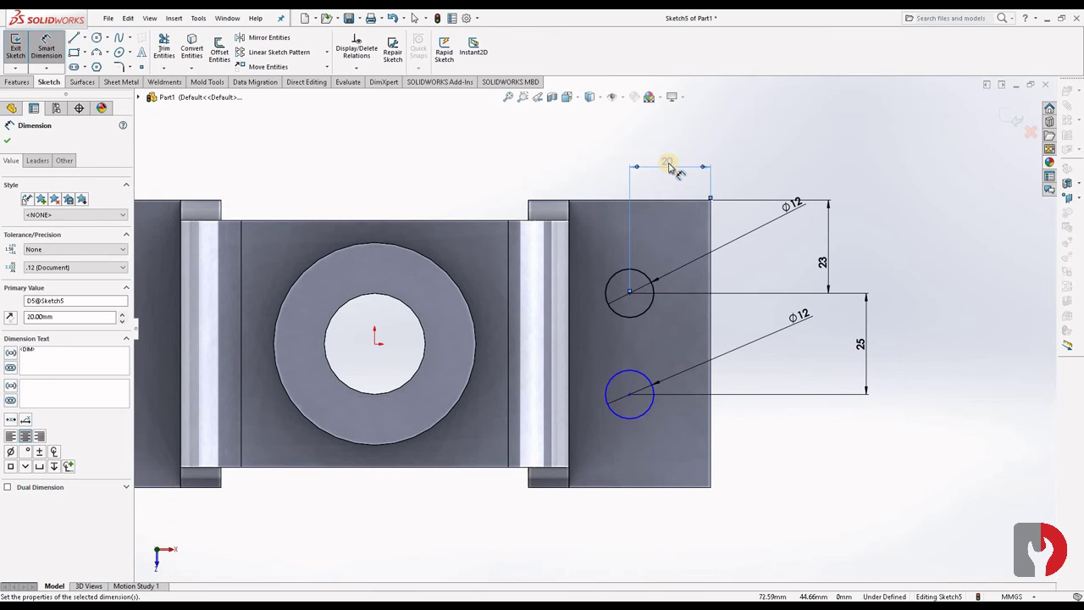
click(887, 190)
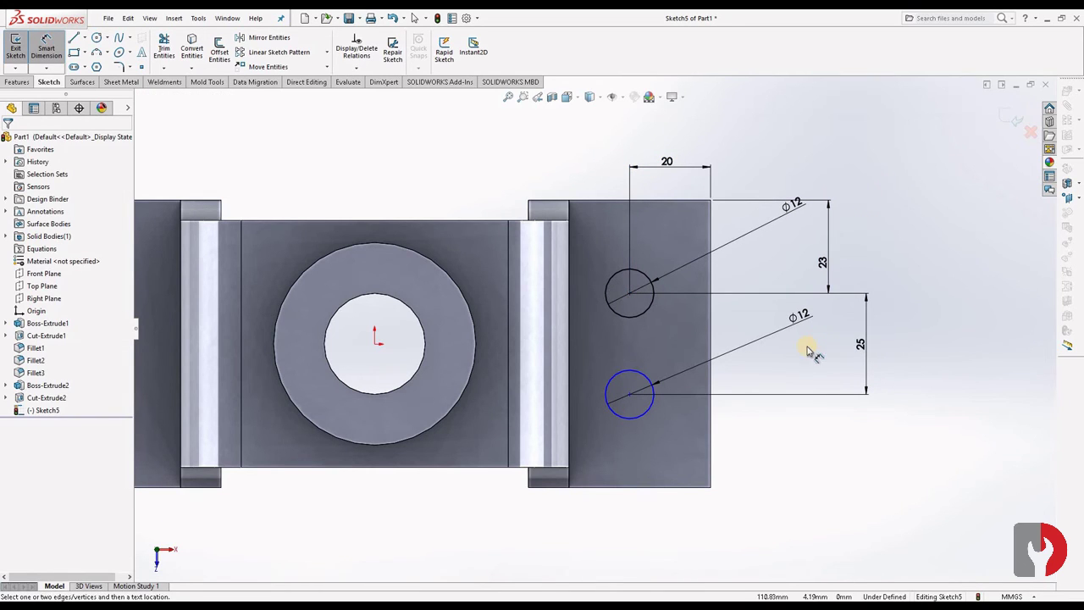
click(630, 394)
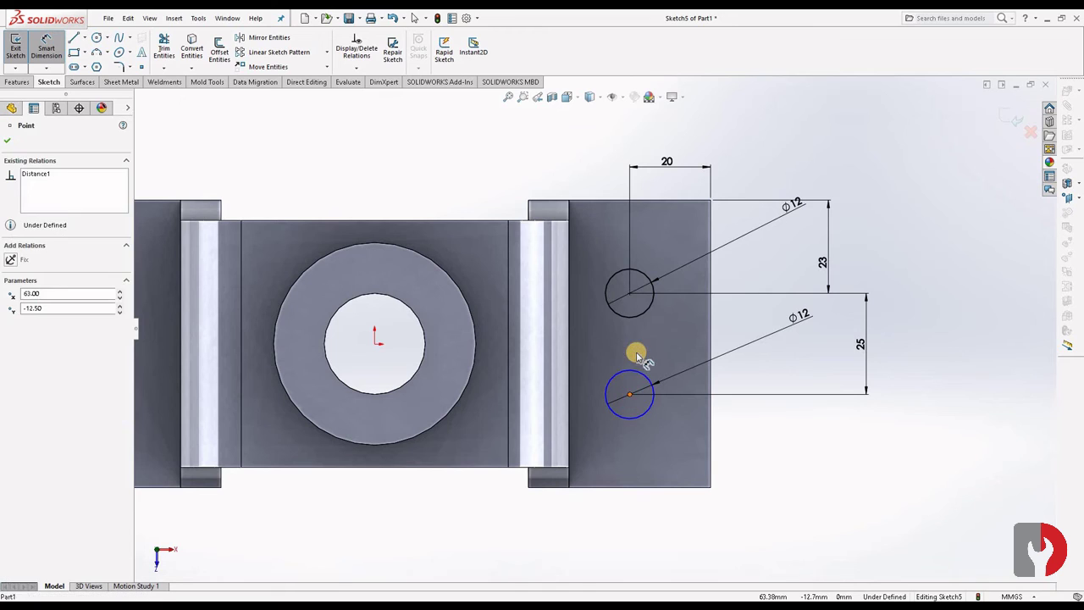
click(630, 293)
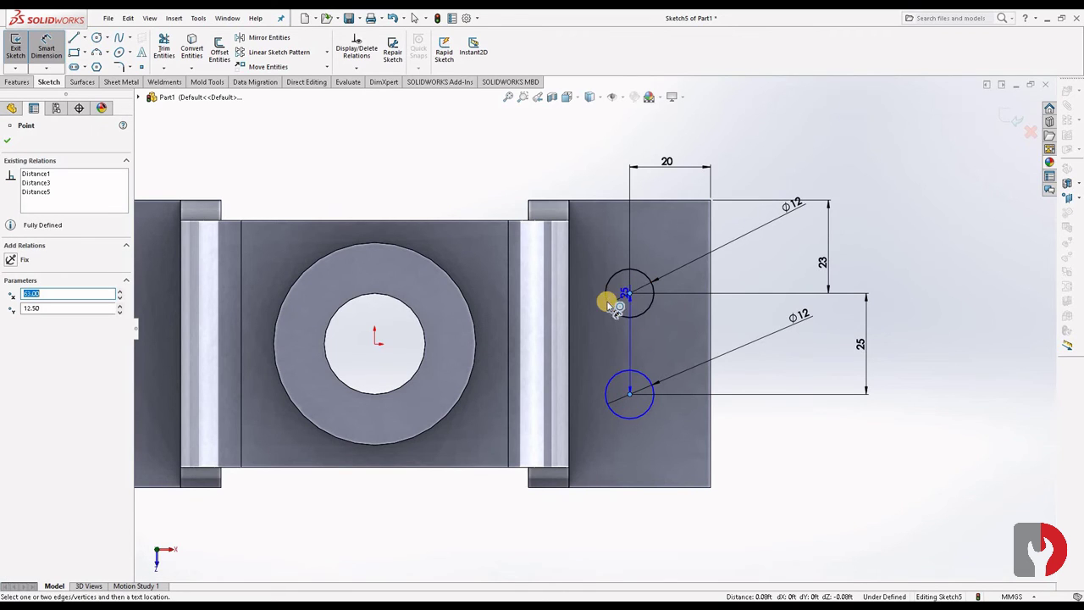
key(Escape)
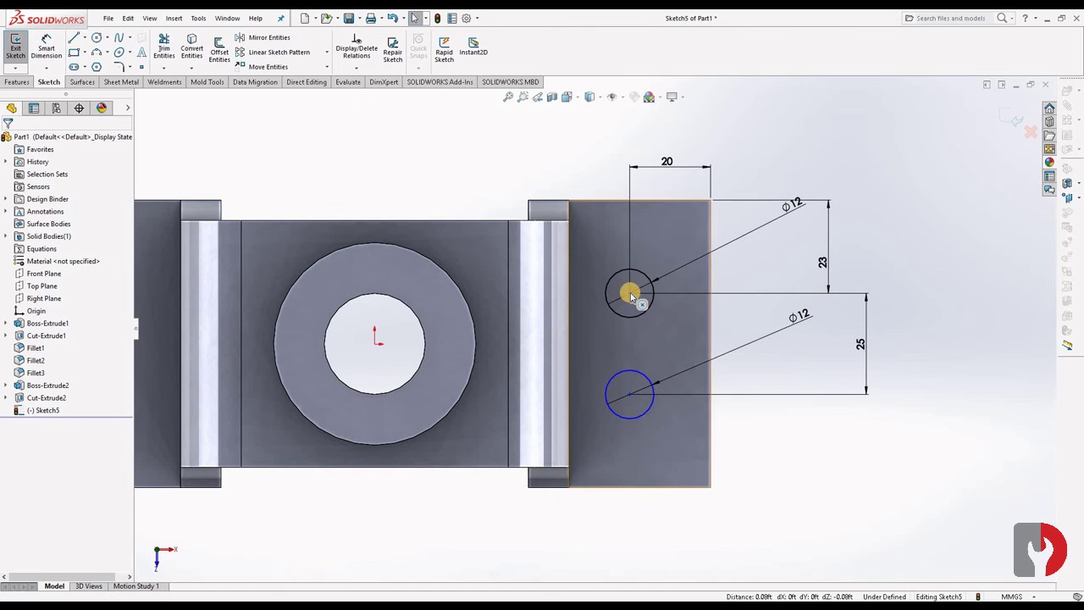
Add a Fix relation to both hole centres
ctrl+click(630, 395)
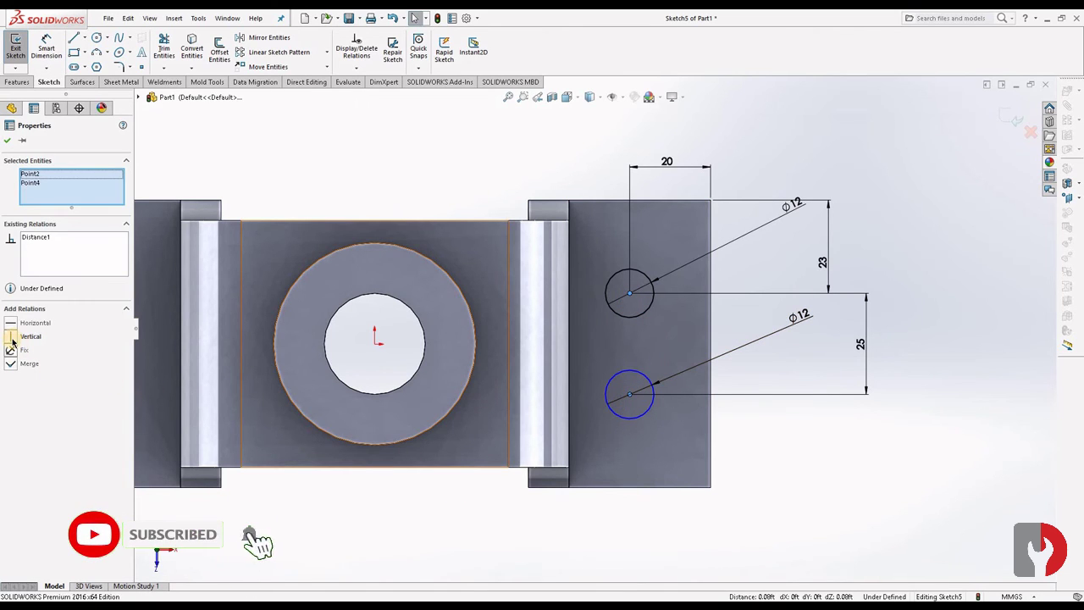
click(11, 342)
click(779, 462)
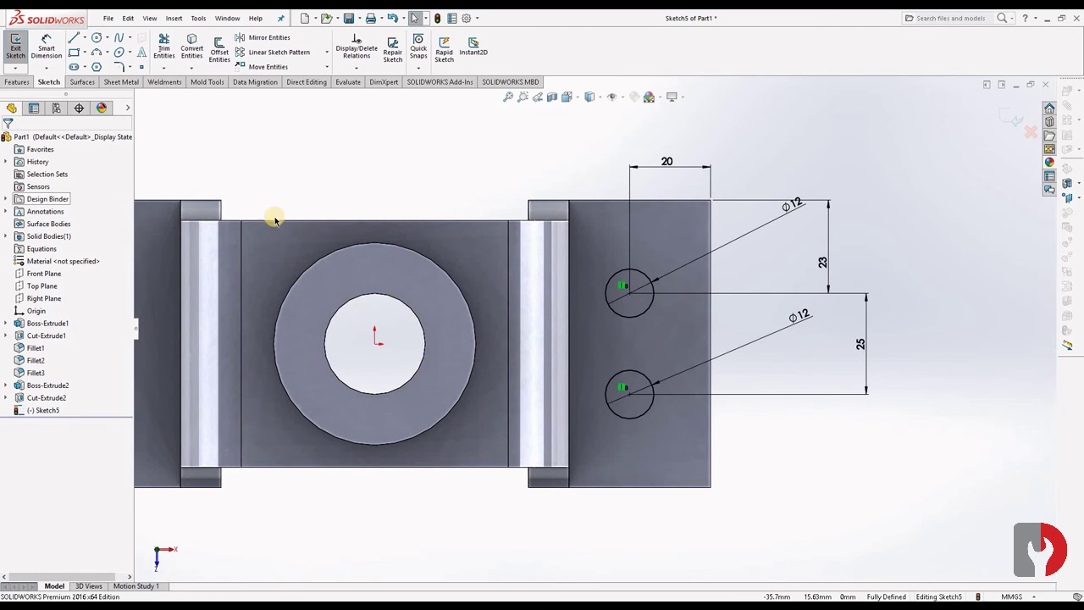
Start Mirror Entities with both Ø12 circles selected as entities to mirror
click(290, 73)
click(264, 37)
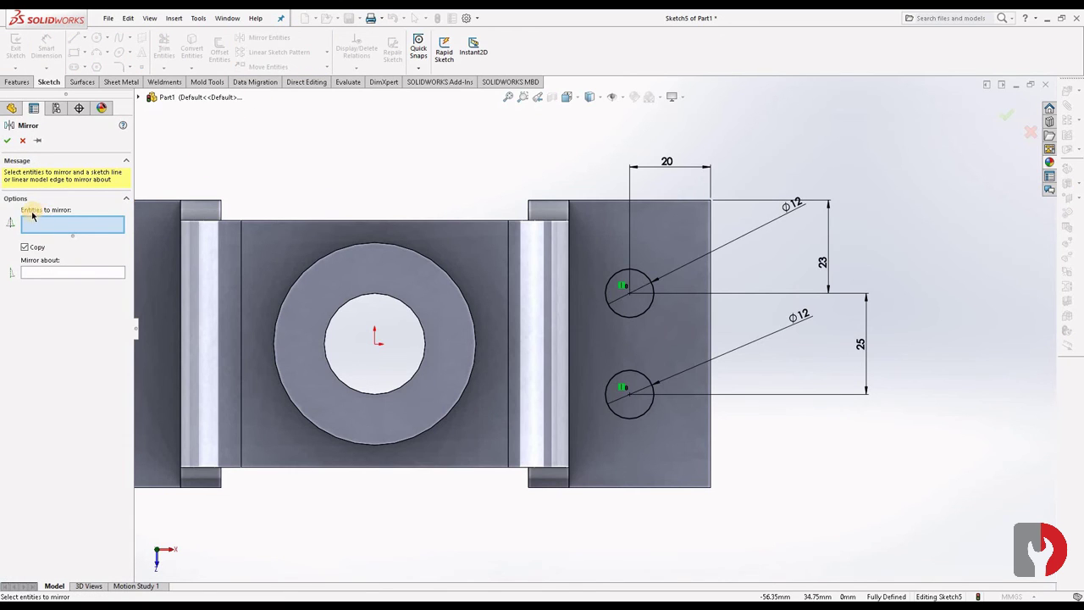
click(647, 279)
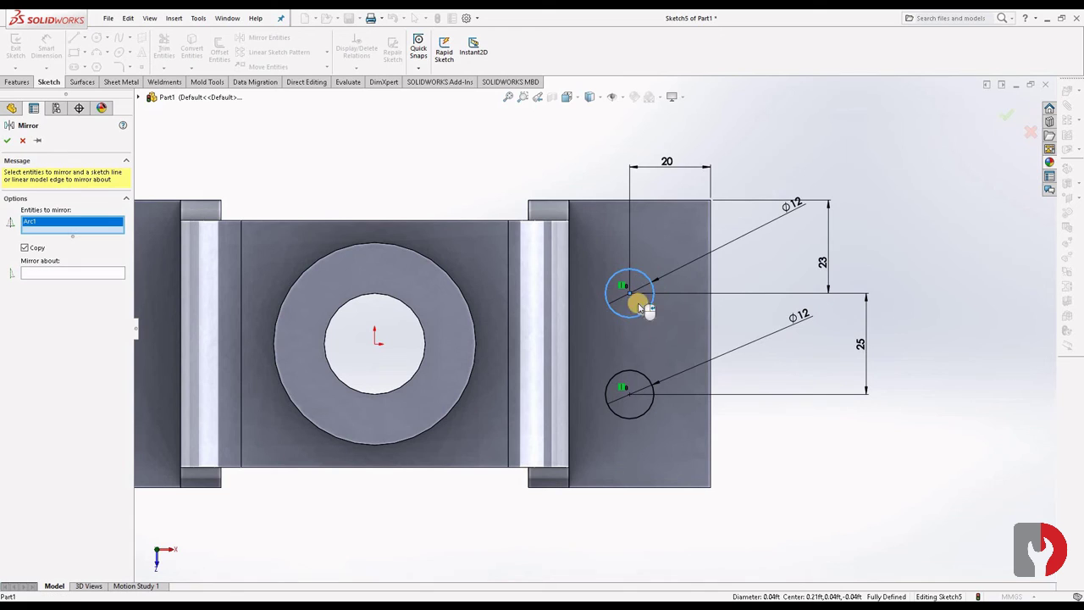
click(647, 382)
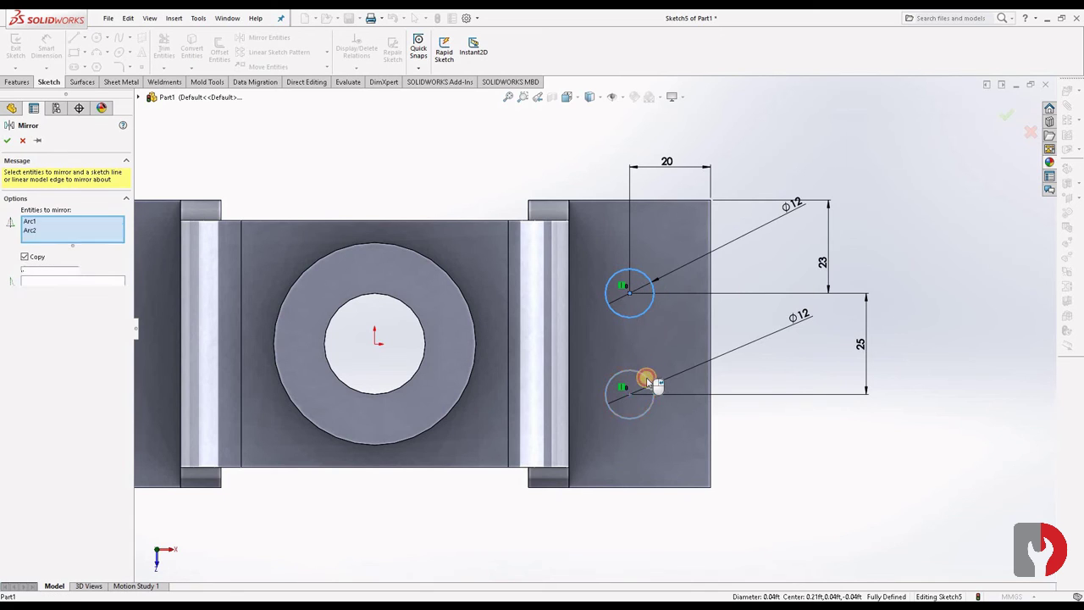
click(47, 282)
click(140, 98)
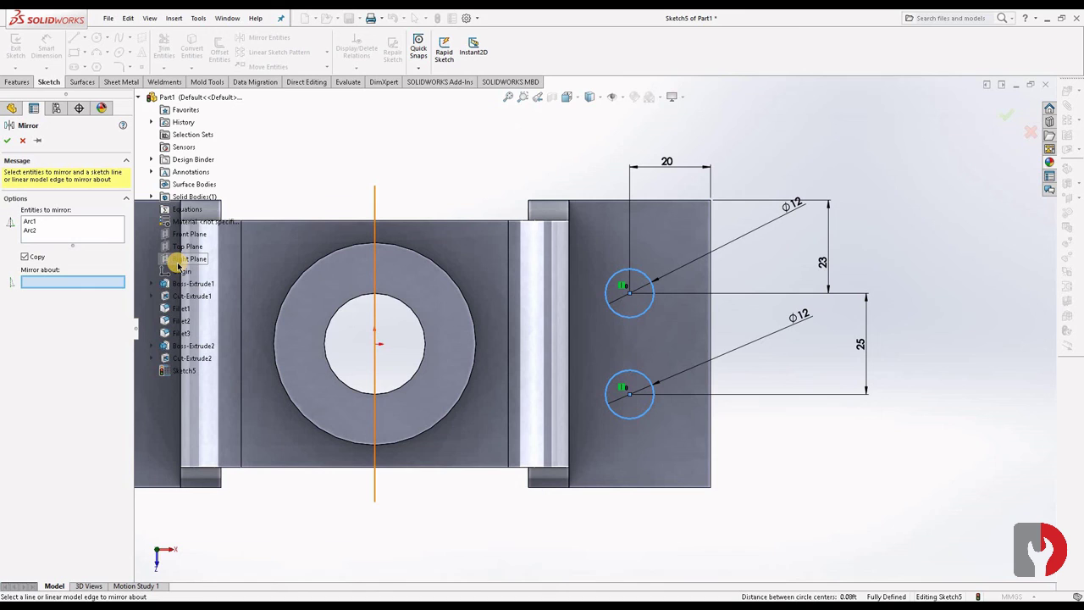
Cancel the mirror and draw a vertical centreline upward from the boss centre
click(23, 141)
click(84, 38)
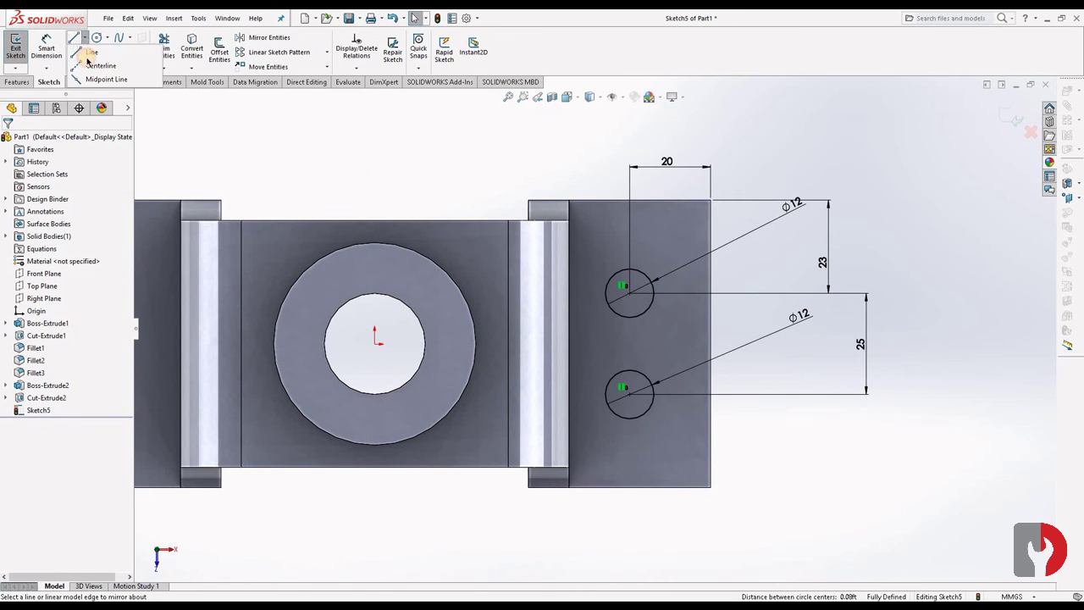
click(89, 52)
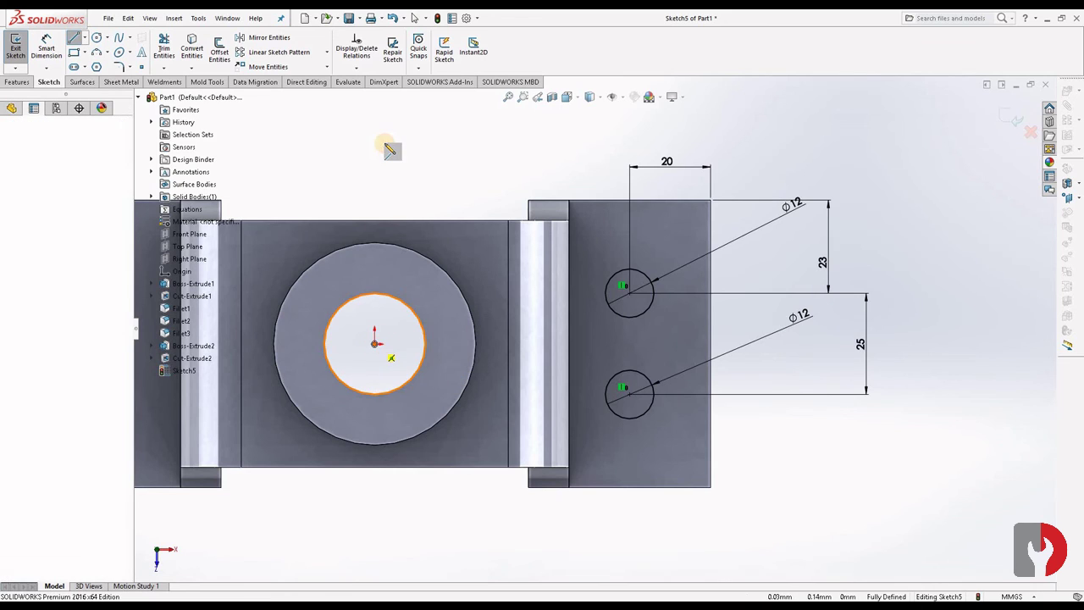
click(374, 343)
click(374, 118)
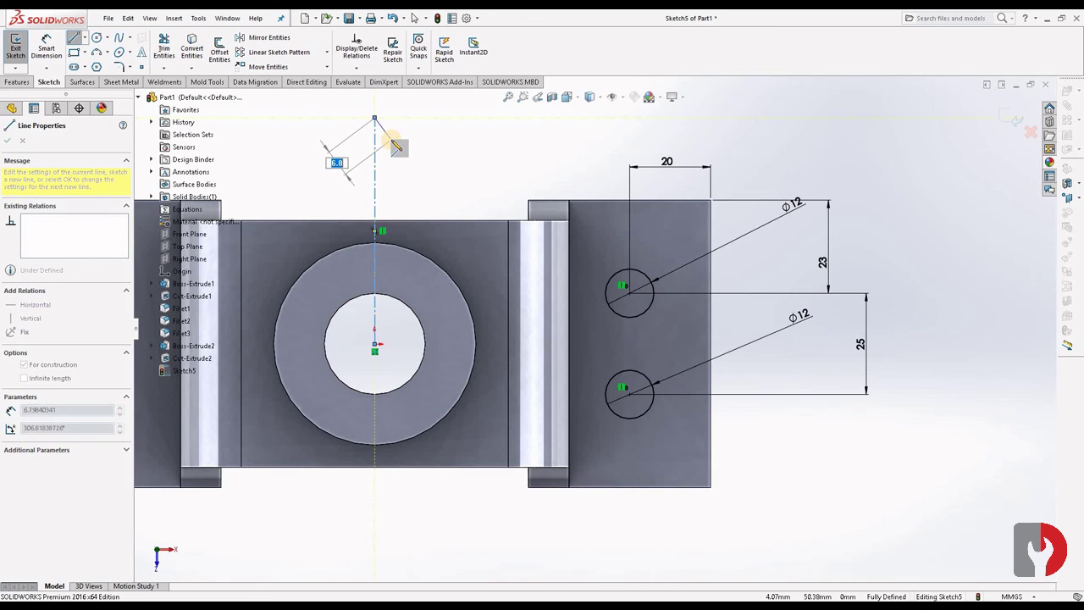
key(Escape)
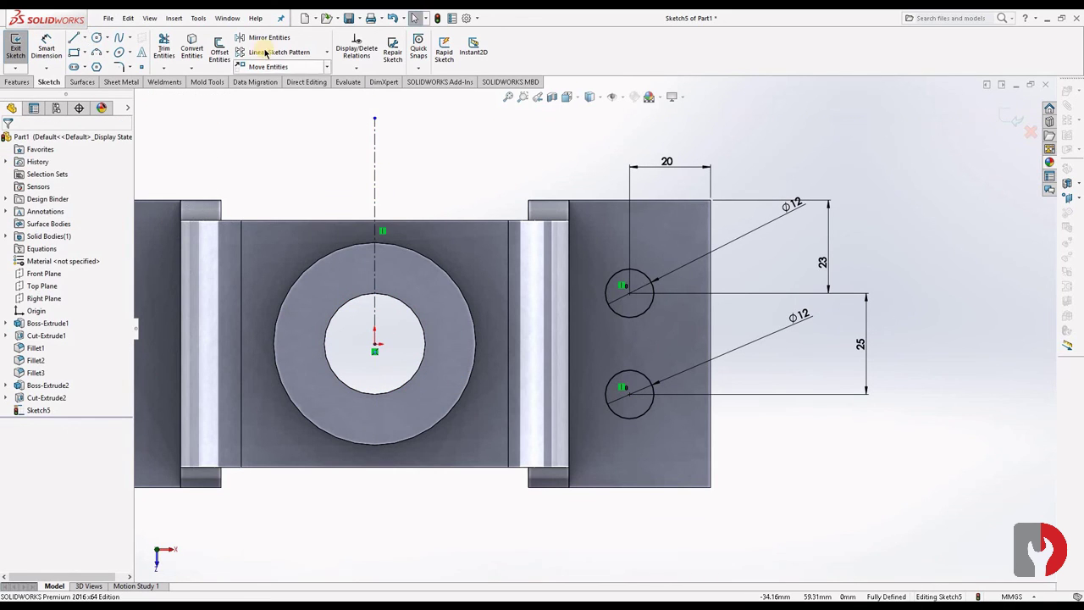
Mirror both Ø12 circles about the centreline onto the left foot
click(270, 37)
click(650, 281)
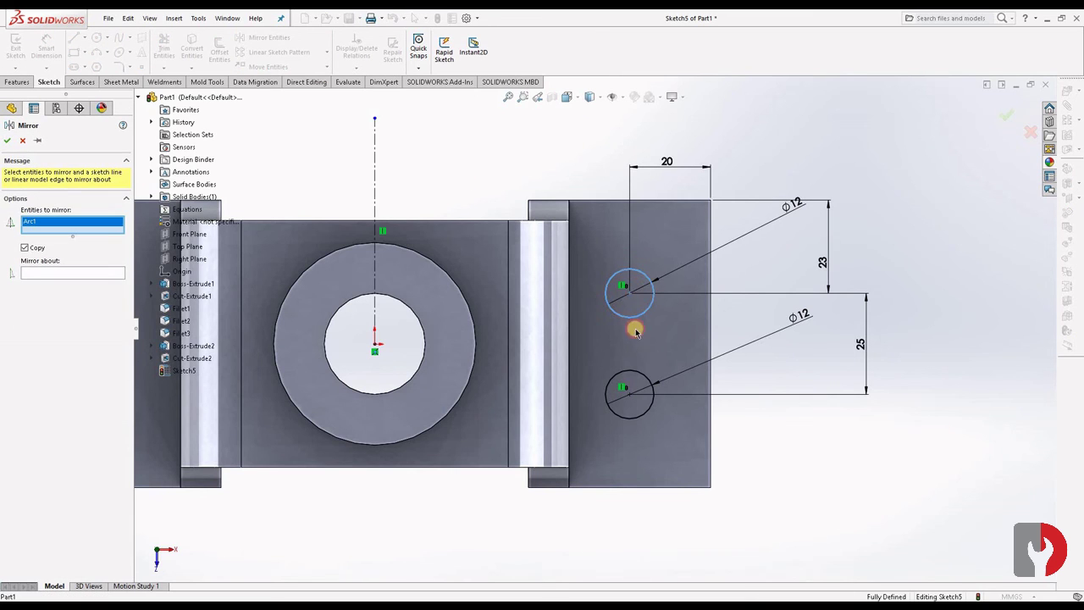
click(637, 374)
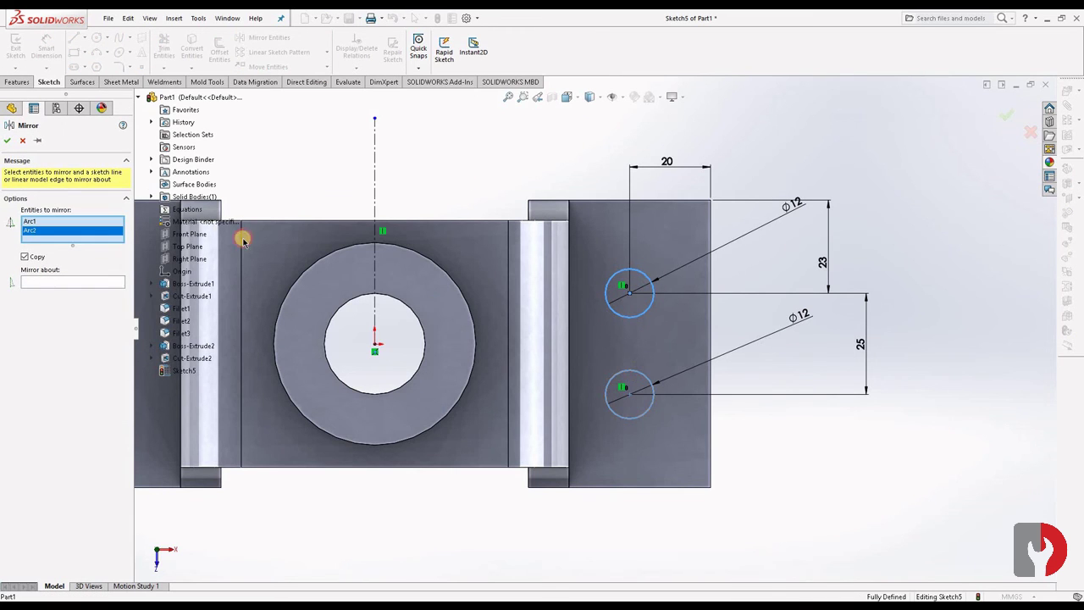
click(38, 282)
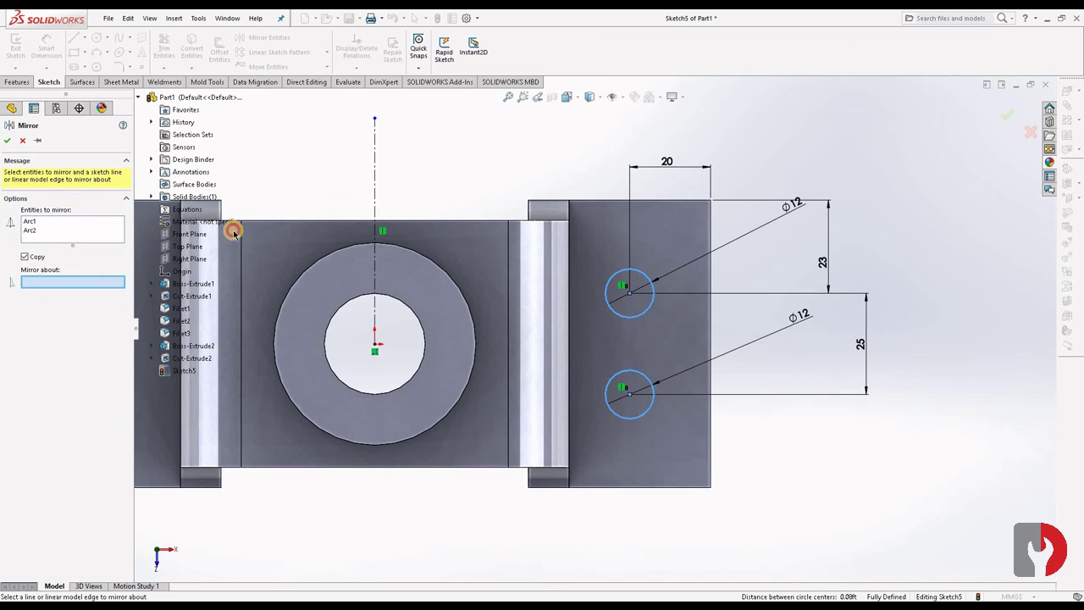
click(375, 167)
click(6, 143)
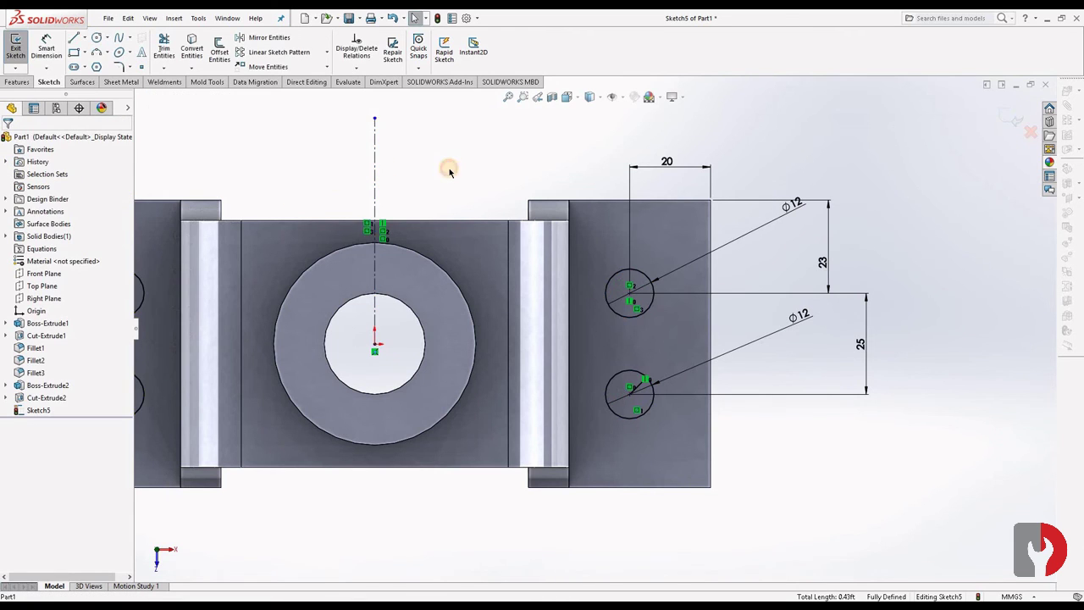
scroll(423, 320, up, 3)
scroll(423, 320, down, 2)
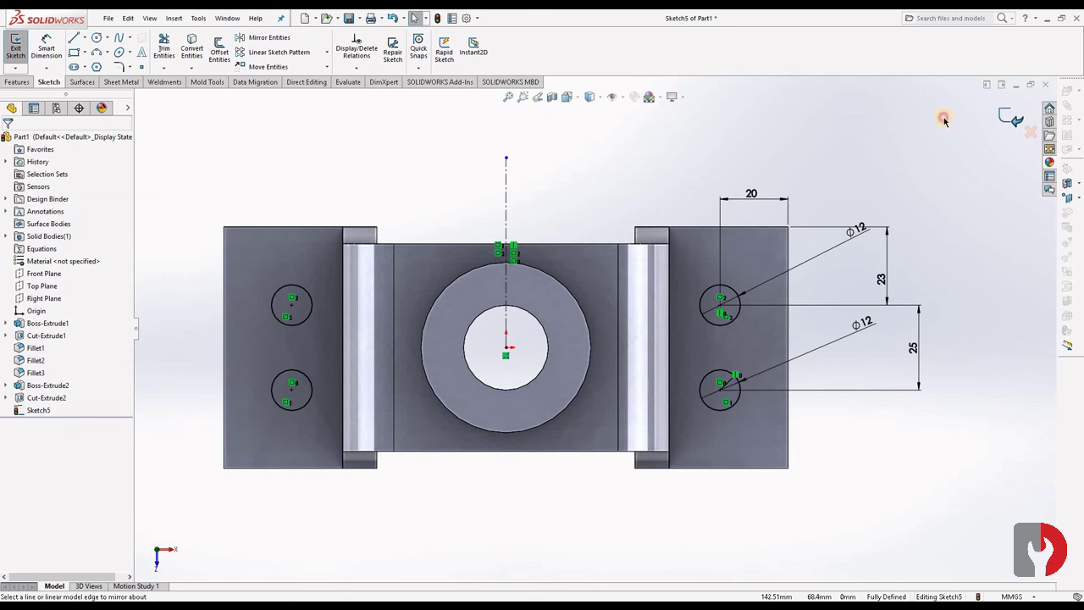
Exit the sketch and cut the four Ø12 holes Up To Next through both feet
click(15, 47)
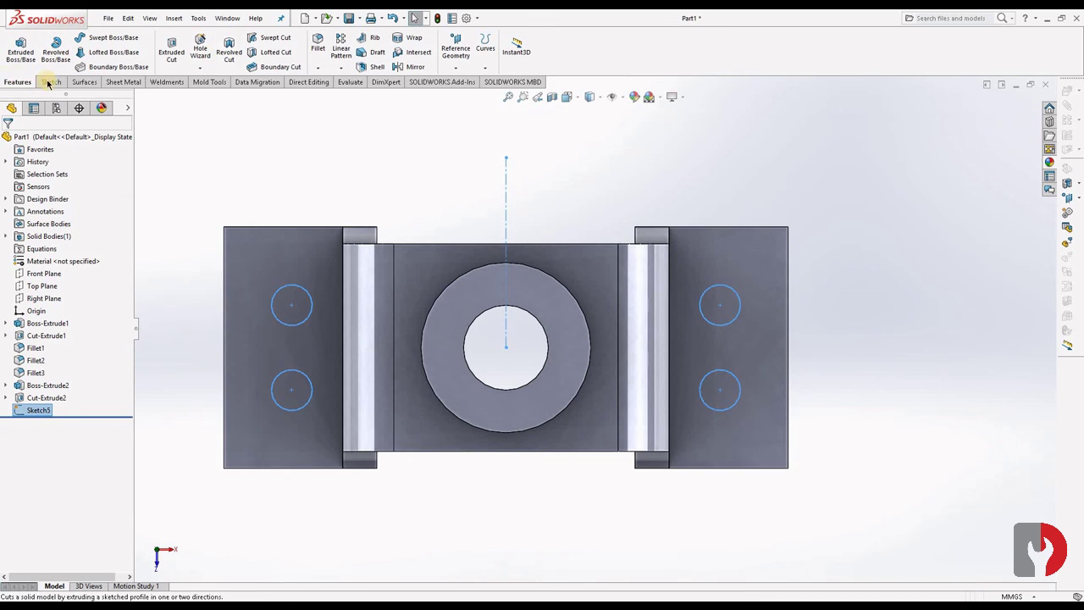
click(171, 49)
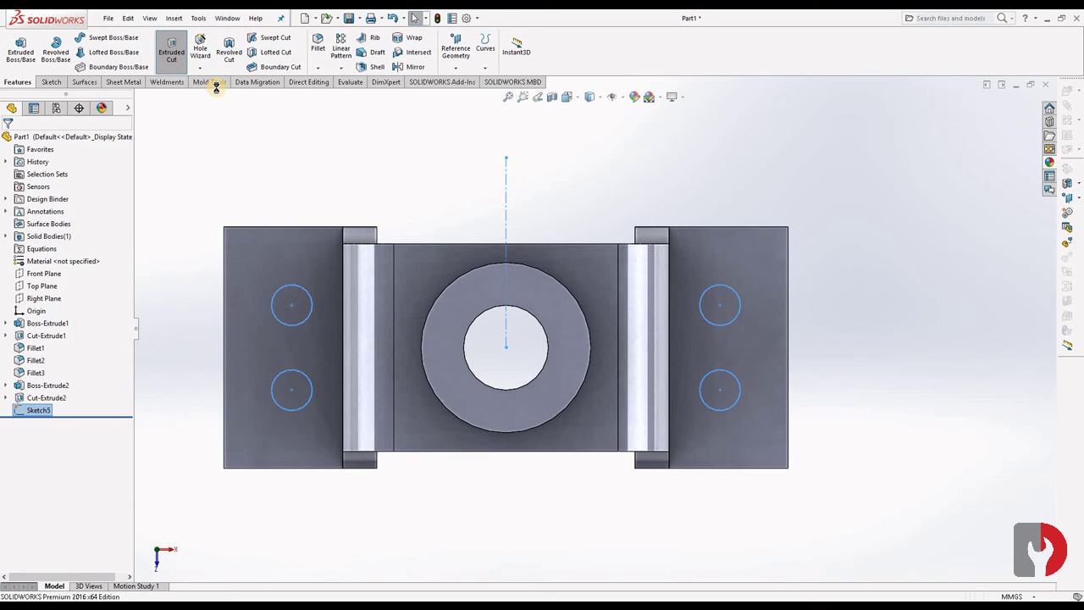
middle_drag(494, 382, 537, 426)
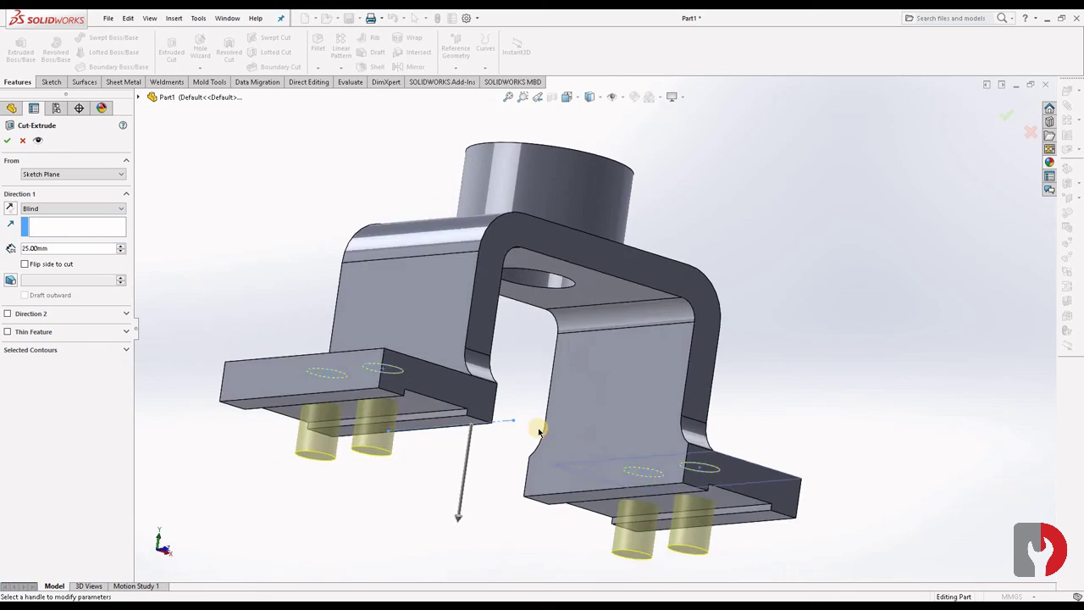
click(70, 209)
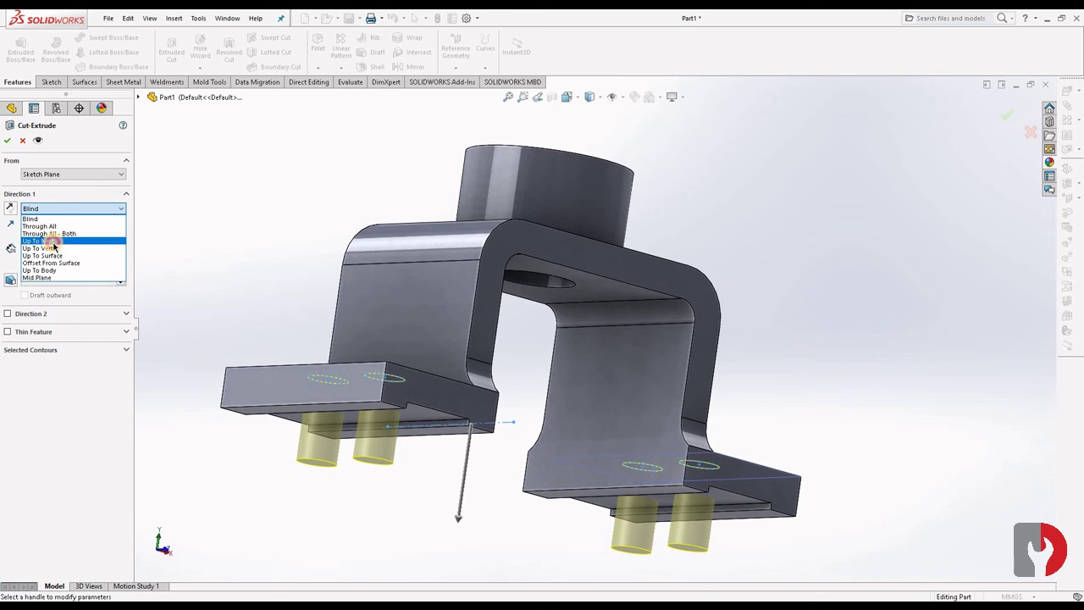
click(47, 240)
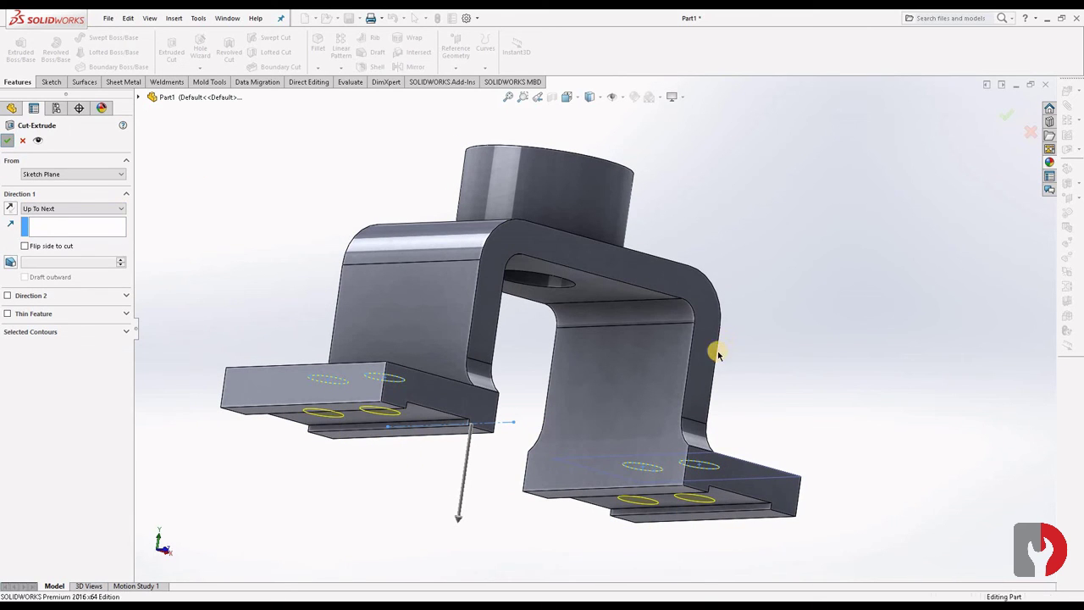
key(Return)
mouse_move(757, 387)
middle_down()
mouse_move(653, 455)
mouse_move(662, 463)
middle_up()
scroll(662, 463, up, 3)
mouse_move(720, 436)
middle_down()
mouse_move(791, 365)
mouse_move(825, 443)
mouse_move(789, 417)
mouse_move(864, 360)
mouse_move(890, 440)
mouse_move(758, 449)
mouse_move(776, 442)
mouse_move(740, 412)
mouse_move(803, 365)
mouse_move(808, 457)
mouse_move(730, 471)
mouse_move(743, 482)
mouse_move(771, 467)
middle_up()
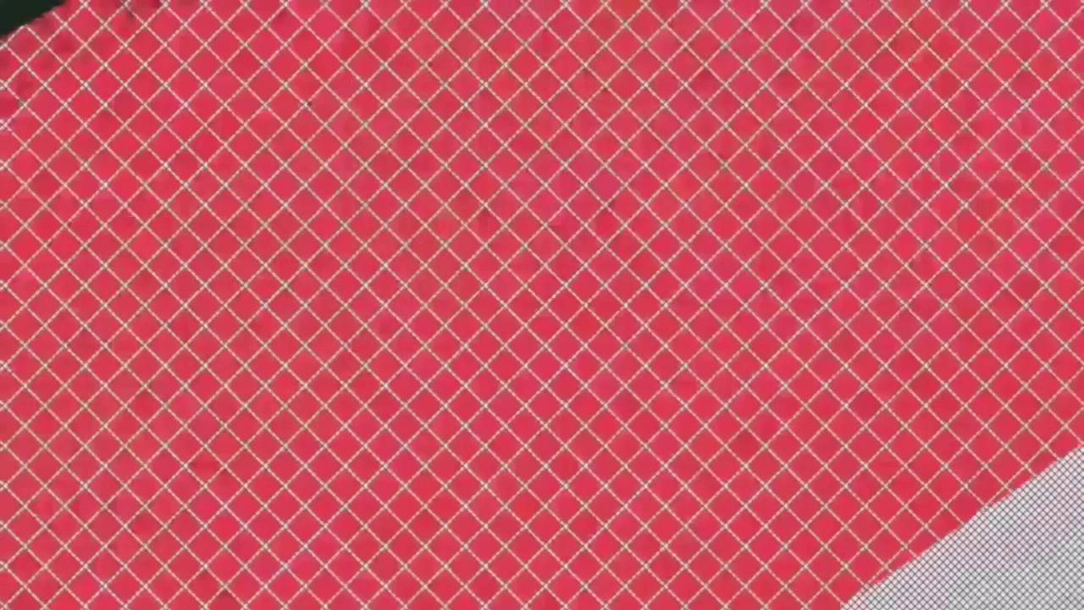